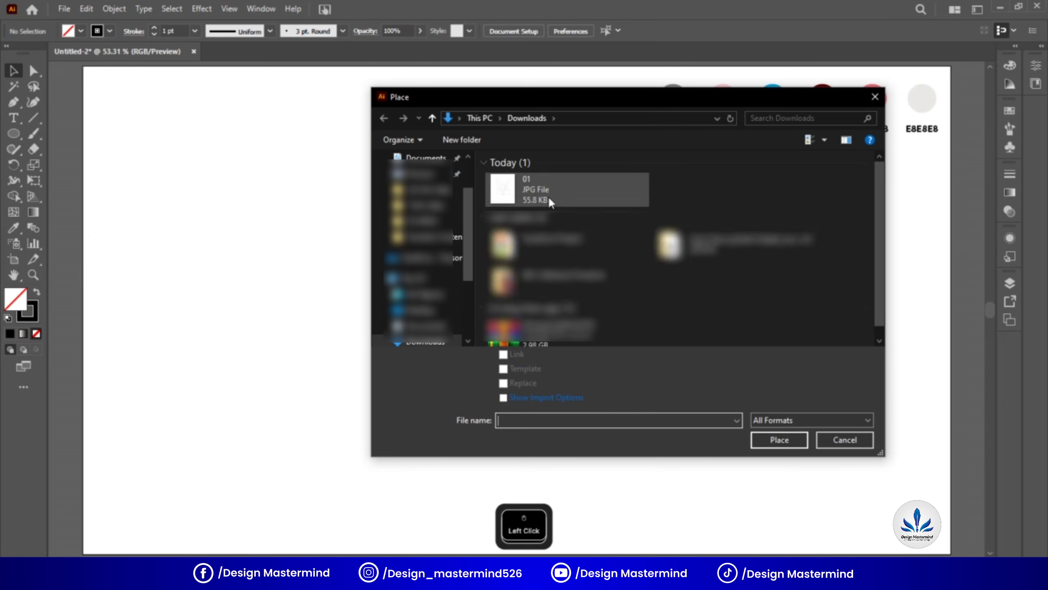
Place the 01 JPG from Downloads at about 600 × 749 px beside the colour swatches and embed it in the document
left_click(549, 196)
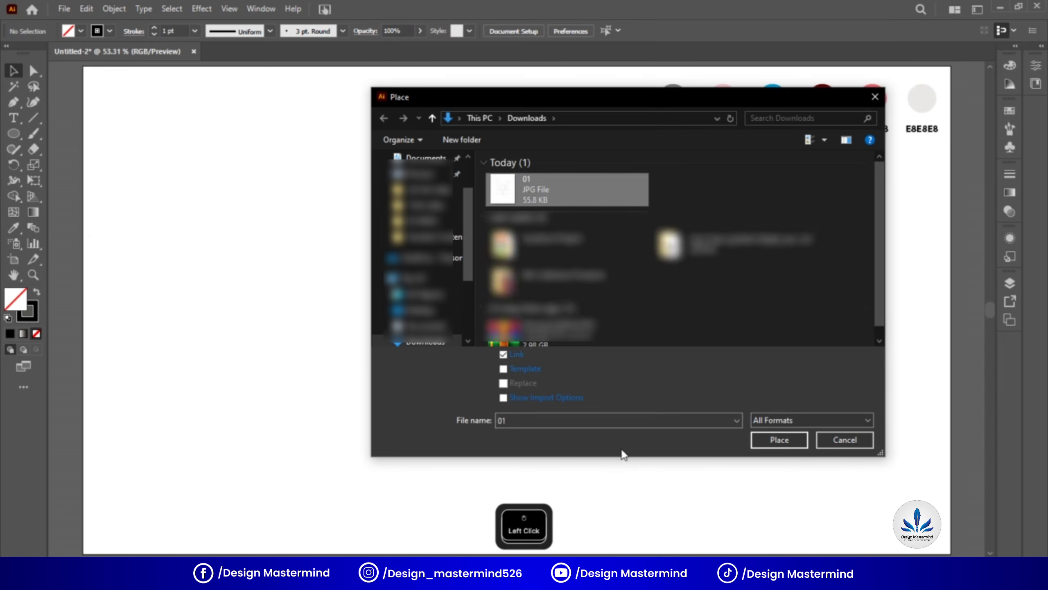
left_click(793, 441)
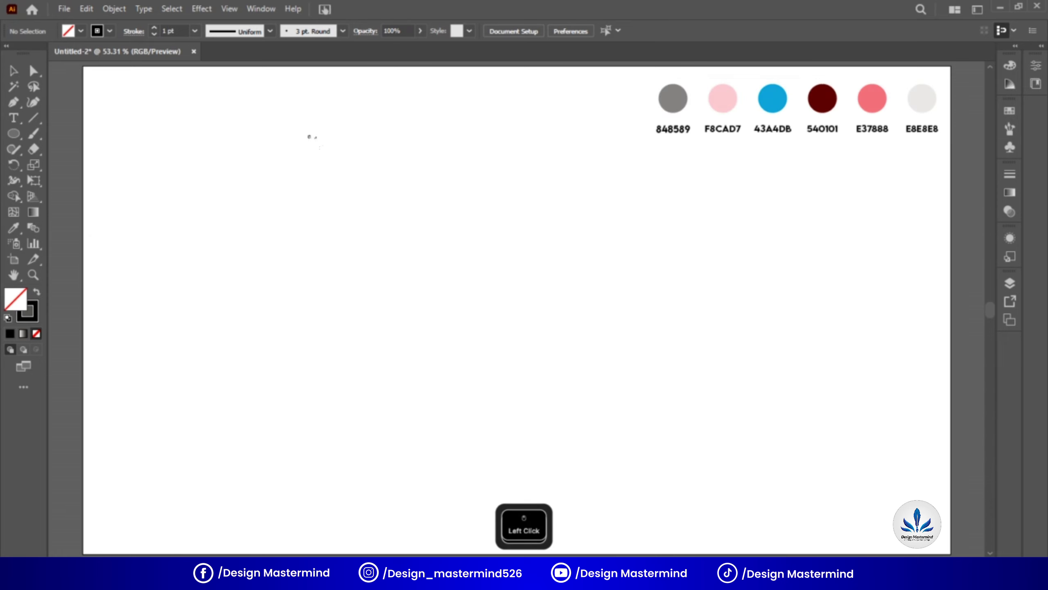
mouse_move(107, 82)
left_mouse_down()
mouse_move(265, 272)
mouse_move(552, 475)
mouse_move(620, 551)
left_mouse_up()
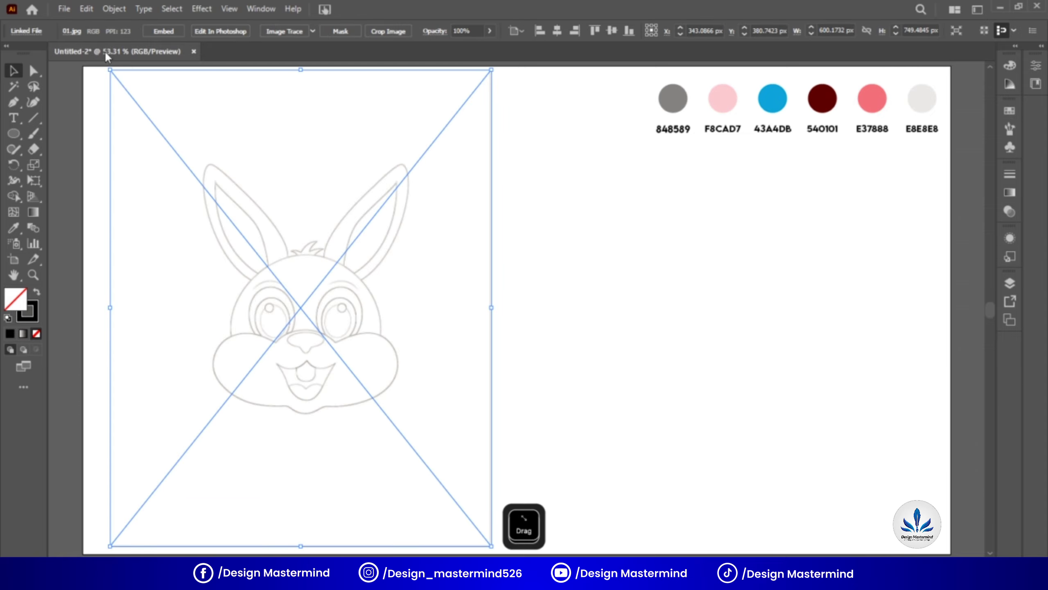
left_click(158, 33)
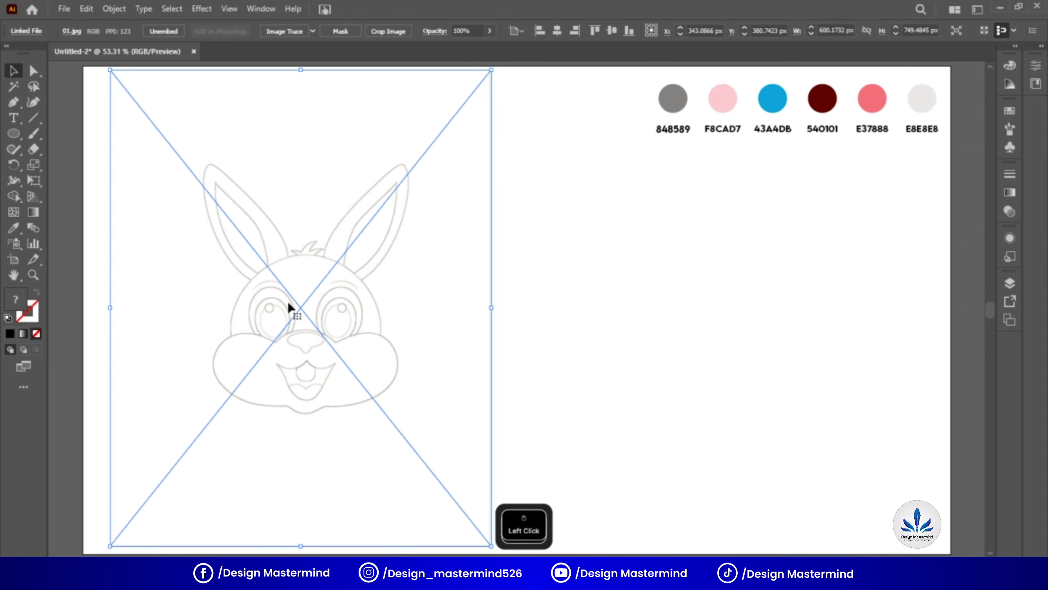
Lock the placed rabbit sketch
left_click(103, 9)
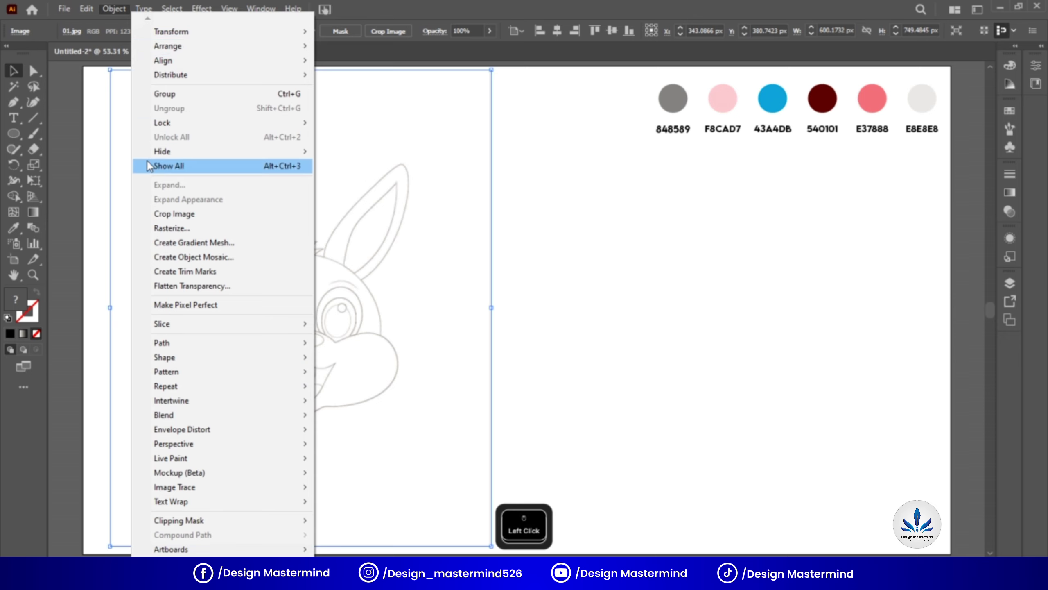
mouse_move(231, 122)
left_click(373, 125)
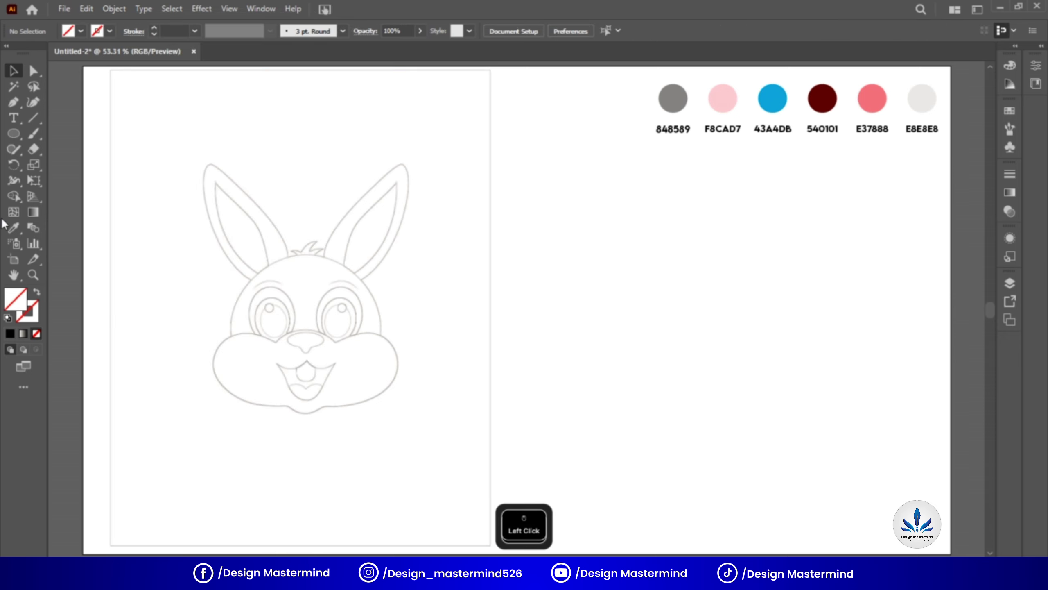
Draw a circle about 234 px in diameter over the rabbit's head with the Ellipse tool
left_click_drag(141, 109, 226, 270)
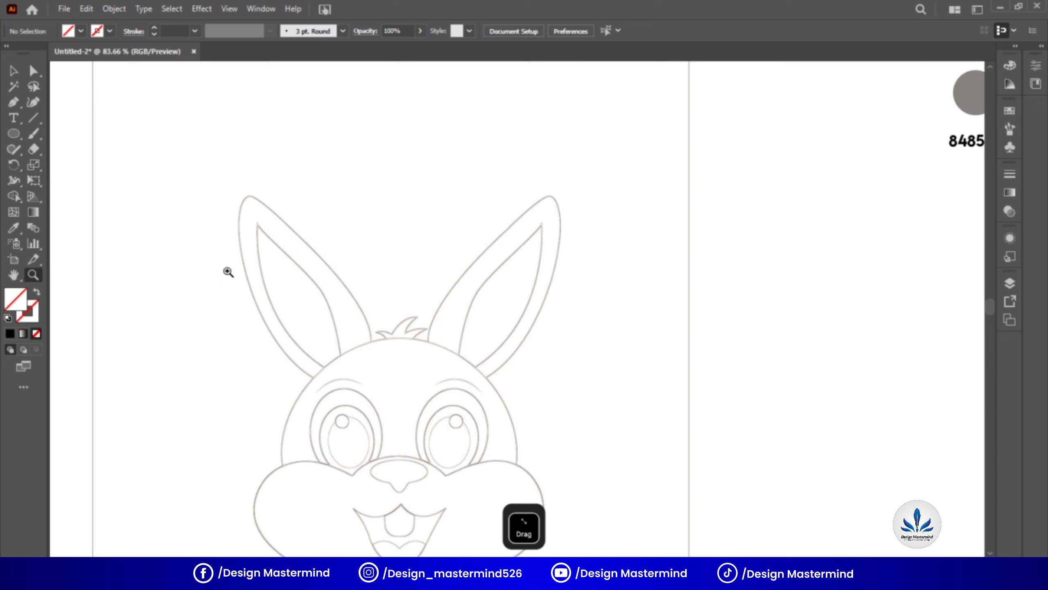
scroll(202, 149, "down", 2)
left_click_drag(205, 129, 215, 151)
left_click(13, 71)
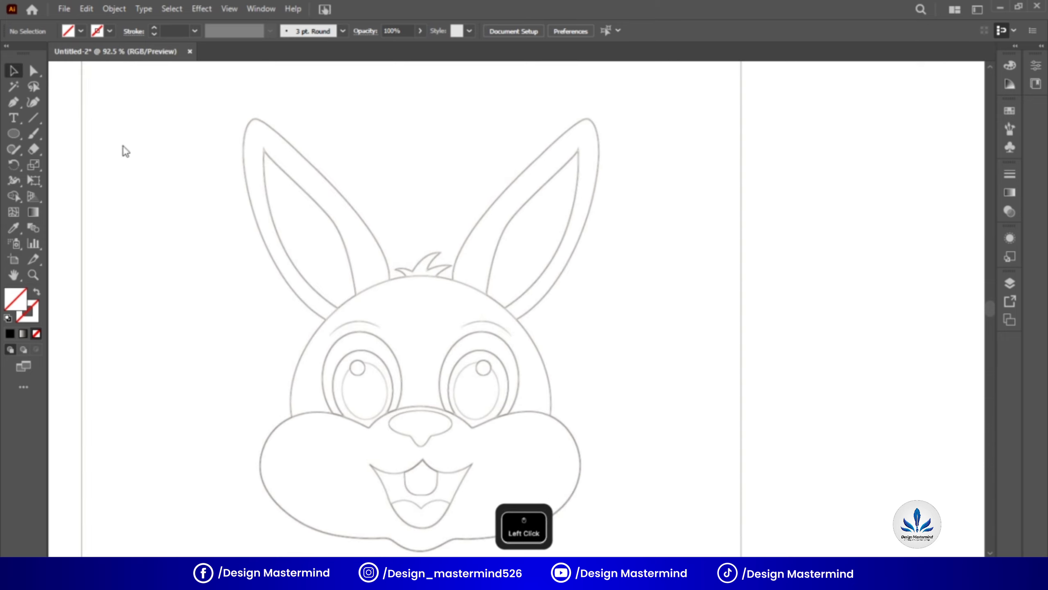
left_click_drag(123, 150, 308, 184)
key("ctrl+plus")
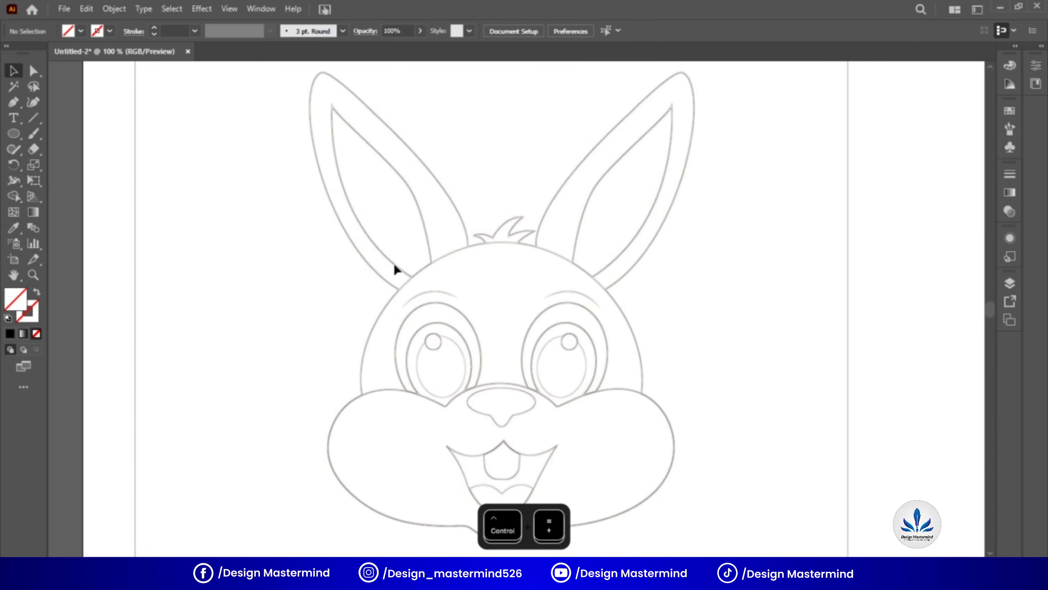
left_click_drag(395, 266, 392, 271)
left_click(13, 133)
scroll(502, 302, "down", 2)
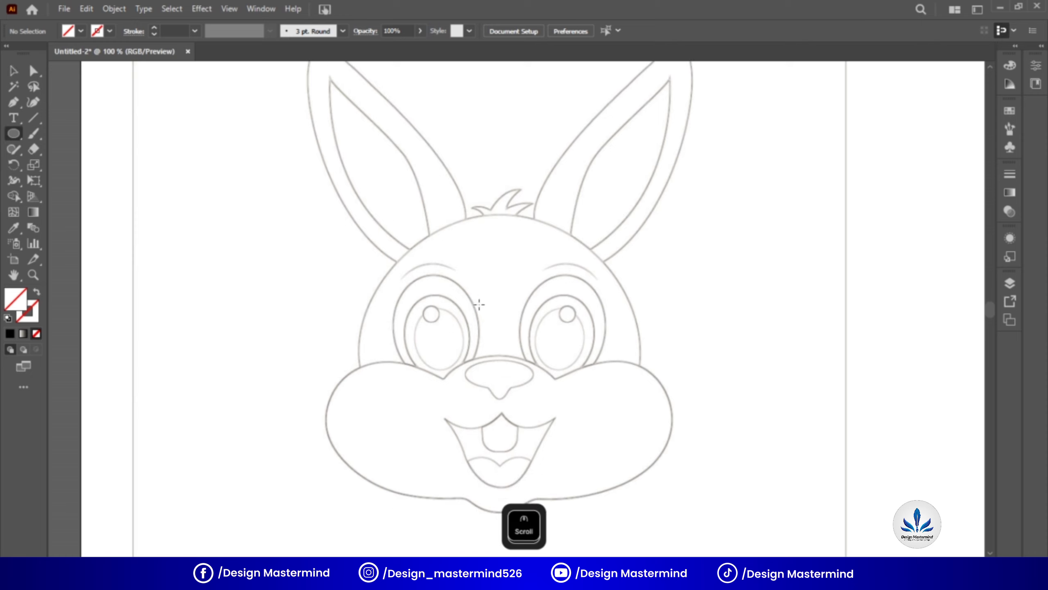
left_click_drag(502, 302, 567, 442)
Give the circle a black 1 pt stroke without fill and move it down to line up with the top of the sketched head
left_click(13, 72)
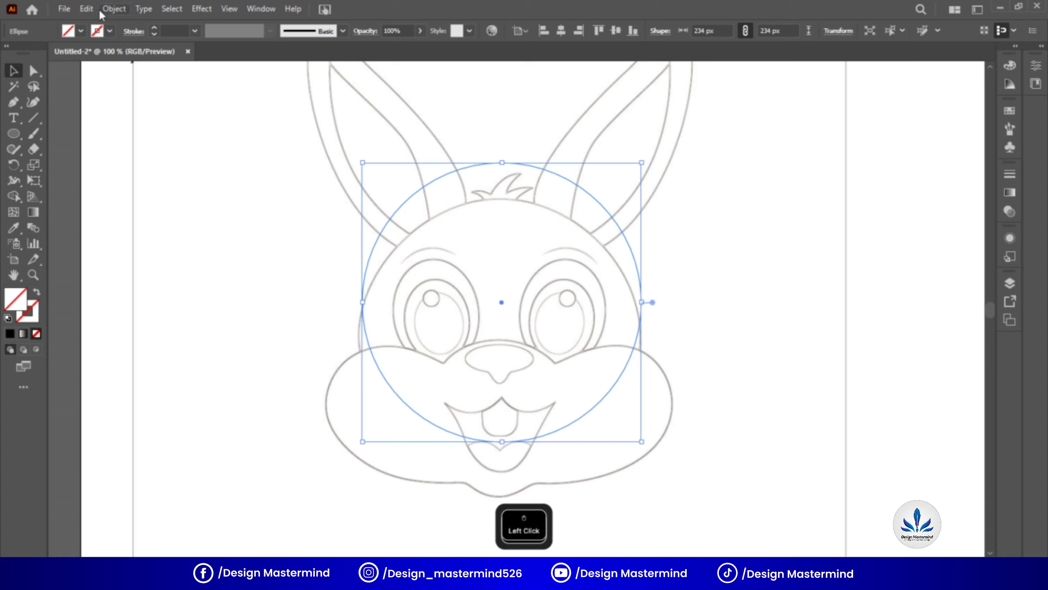
left_click(81, 31)
left_click(37, 53)
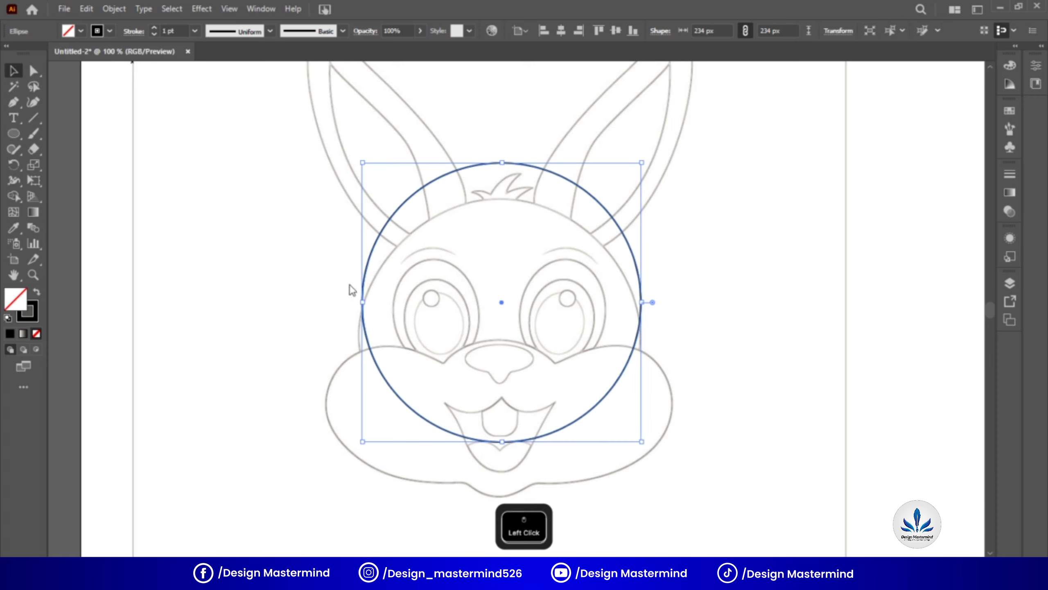
left_click_drag(502, 312, 500, 342)
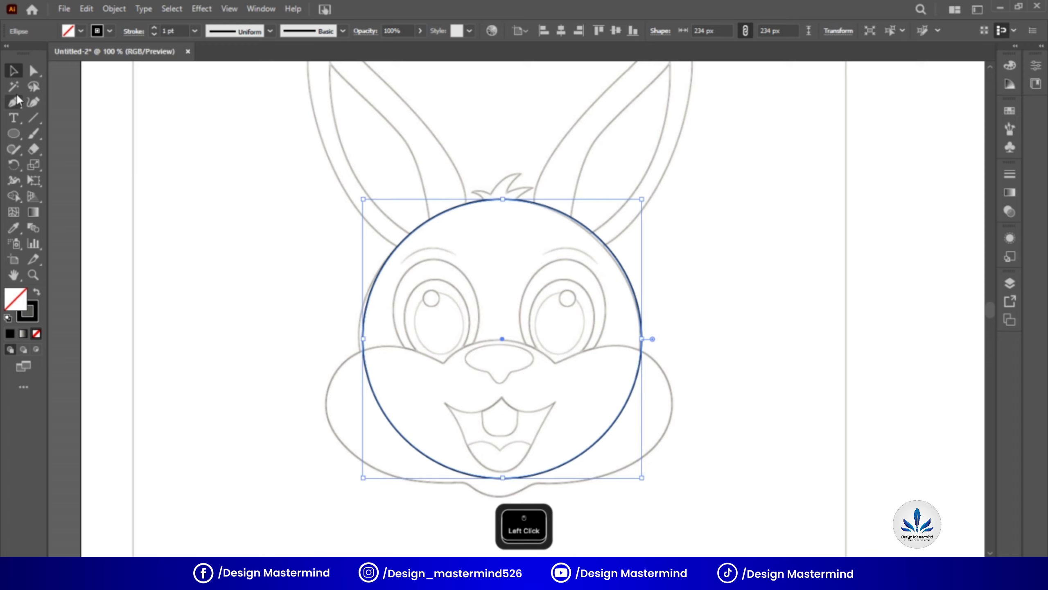
Delete the circle's bottom anchor point to leave only the upper arc of the head
left_click(39, 75)
left_click_drag(504, 493, 504, 494)
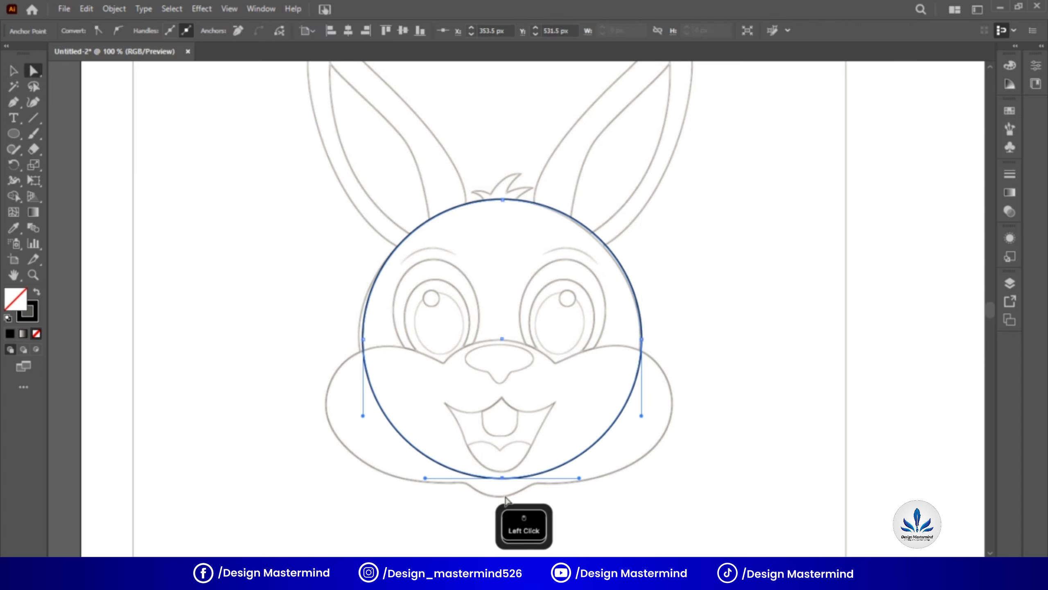
key("Delete")
Tilt the direction handle at the head arc's right end outward so the curve follows the sketch
key("ctrl+plus")
key("ctrl+plus")
key("ctrl+plus")
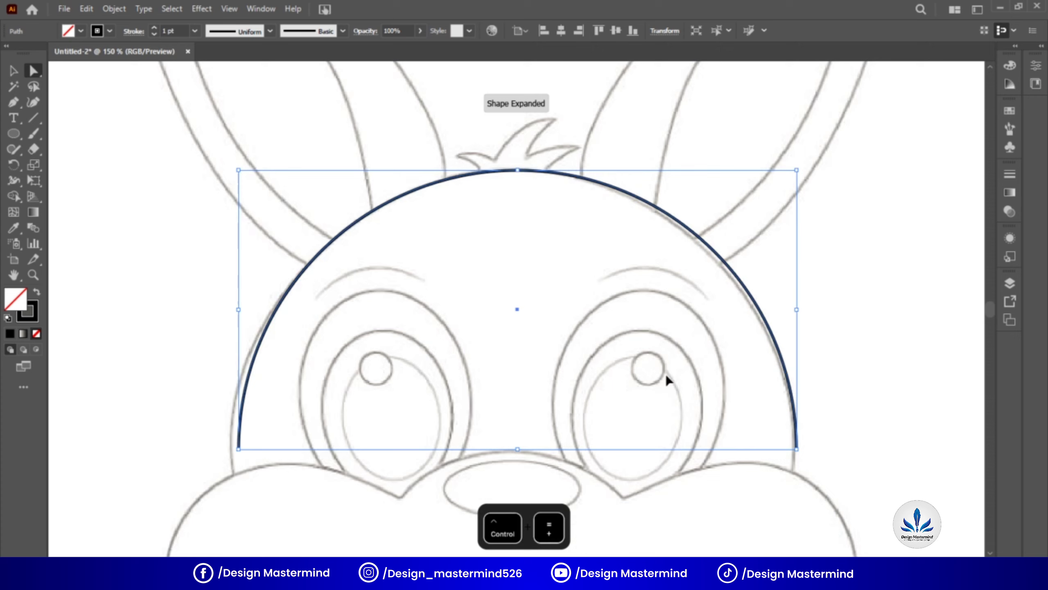
left_click_drag(741, 424, 471, 175)
left_click_drag(658, 275, 688, 570)
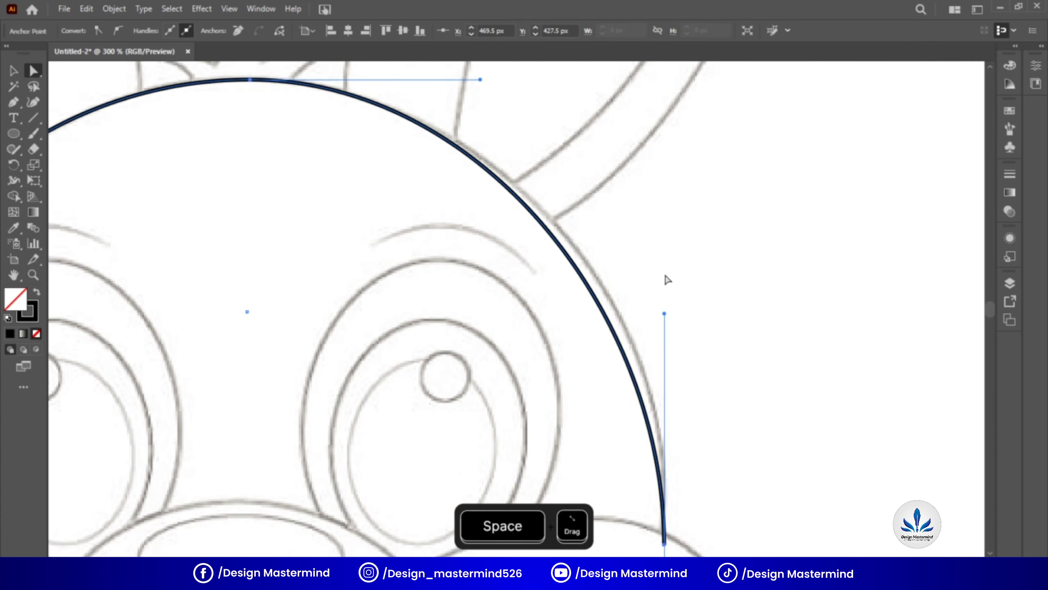
left_click_drag(665, 314, 689, 305)
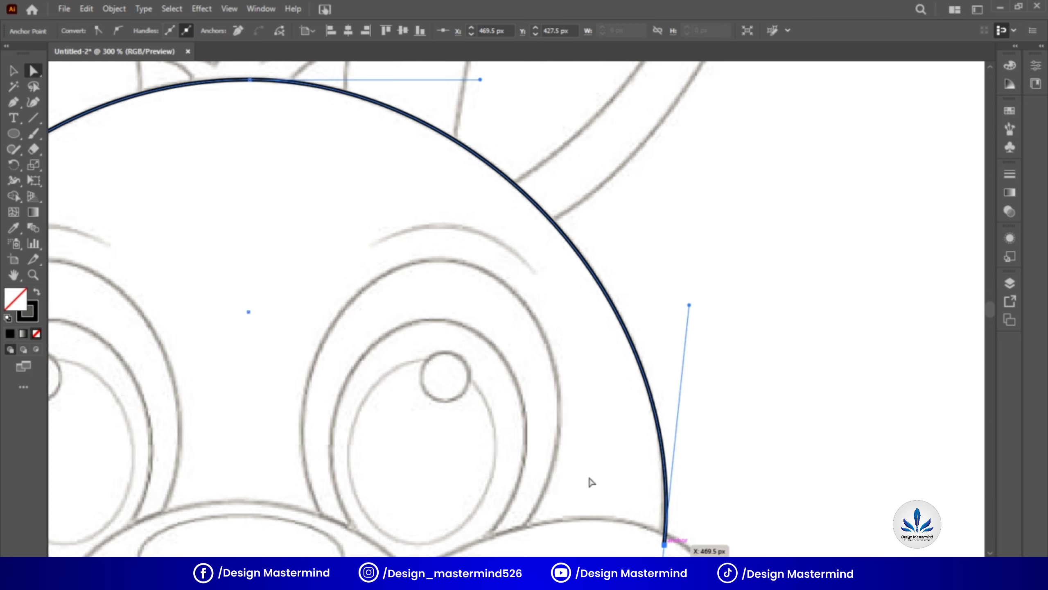
Adjust the head arc's left end handle outward to match the sketched outline, and deselect the path
left_click_drag(374, 422, 841, 290)
left_click_drag(299, 364, 288, 421)
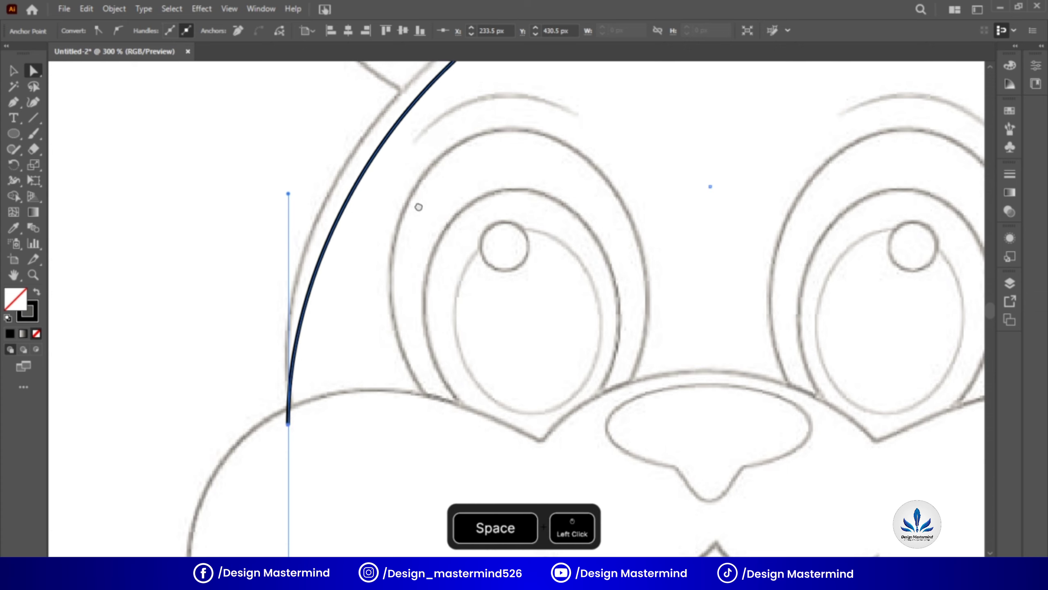
left_click_drag(305, 177, 310, 308)
left_click(296, 334)
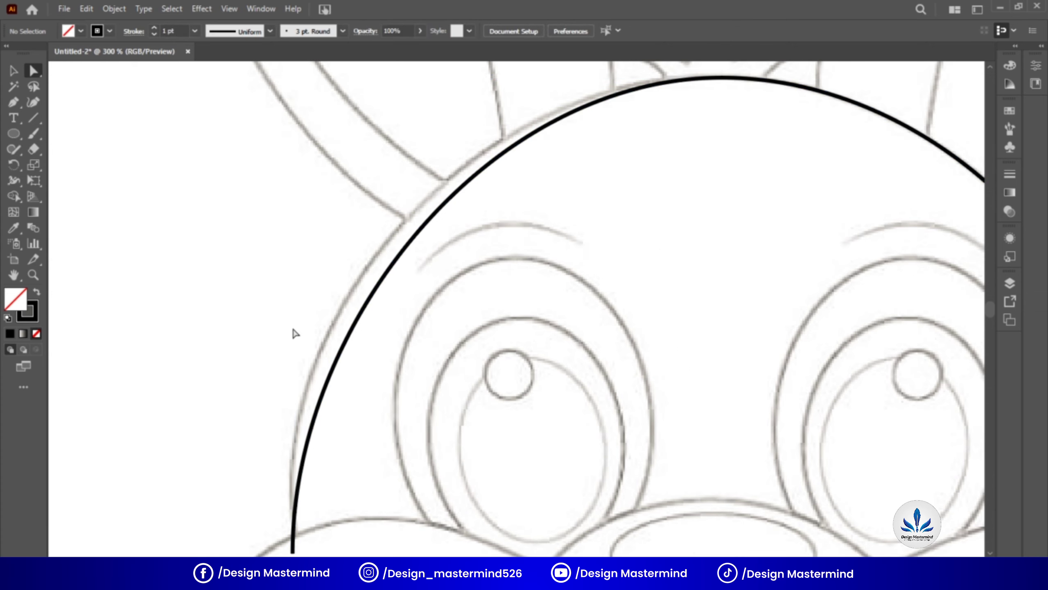
left_click_drag(310, 533, 284, 559)
left_click_drag(292, 301, 259, 280)
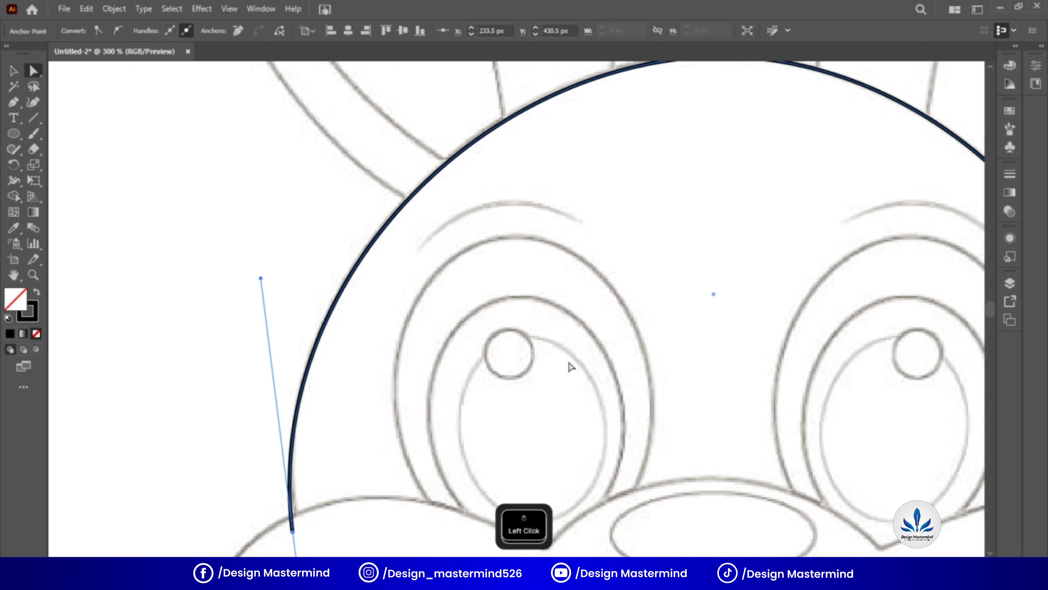
scroll(529, 340, "up", 3)
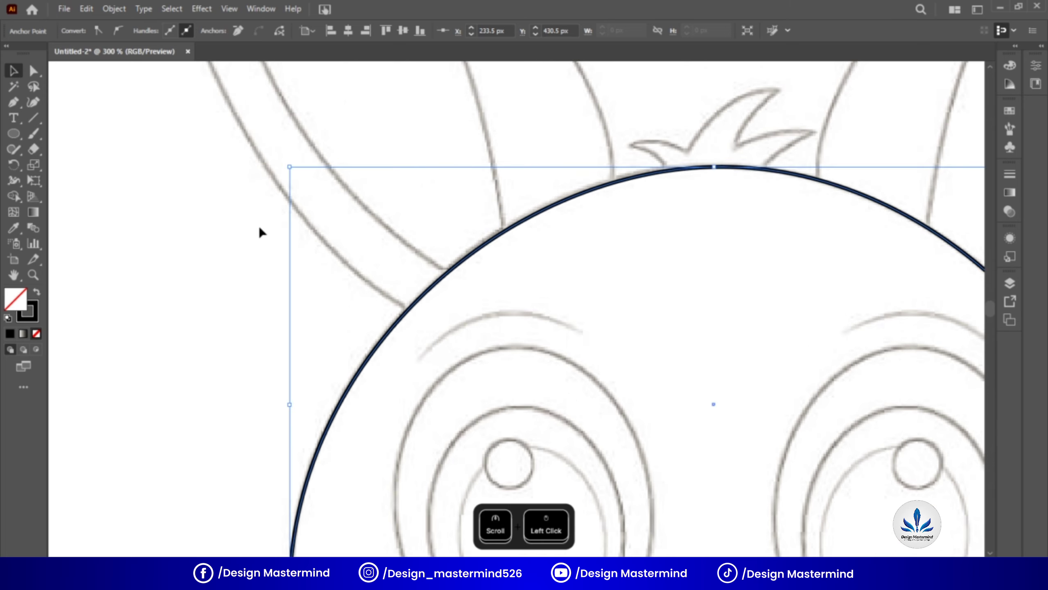
key("ctrl+shift+a")
Draw a closed six-point straight-sided path with the Pen tool around the corners of the sketched cheeks and chin
key("ctrl+minus")
key("ctrl+minus")
left_click_drag(610, 416, 576, 211)
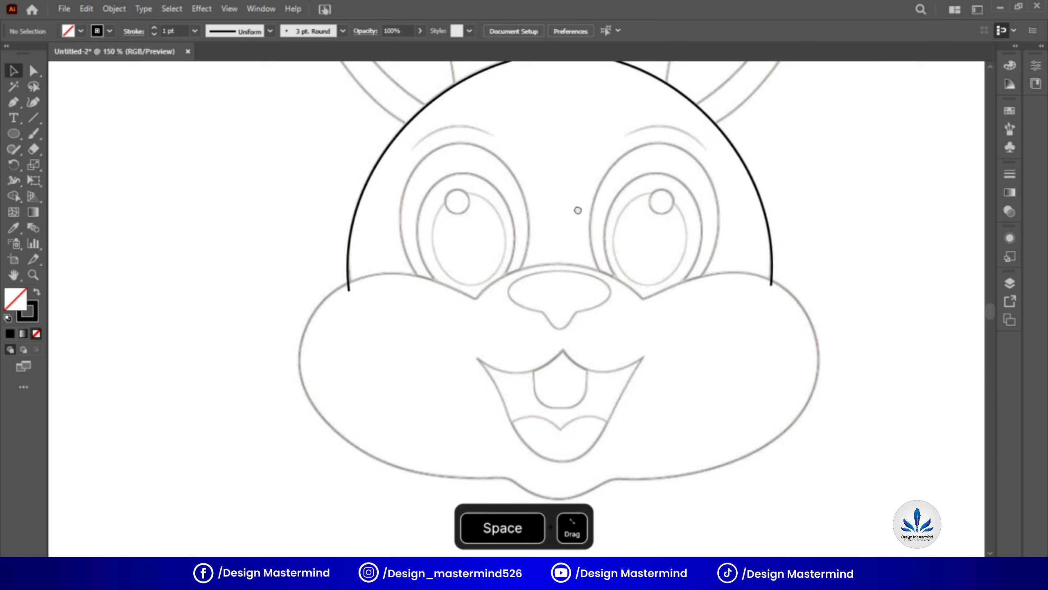
left_click(13, 102)
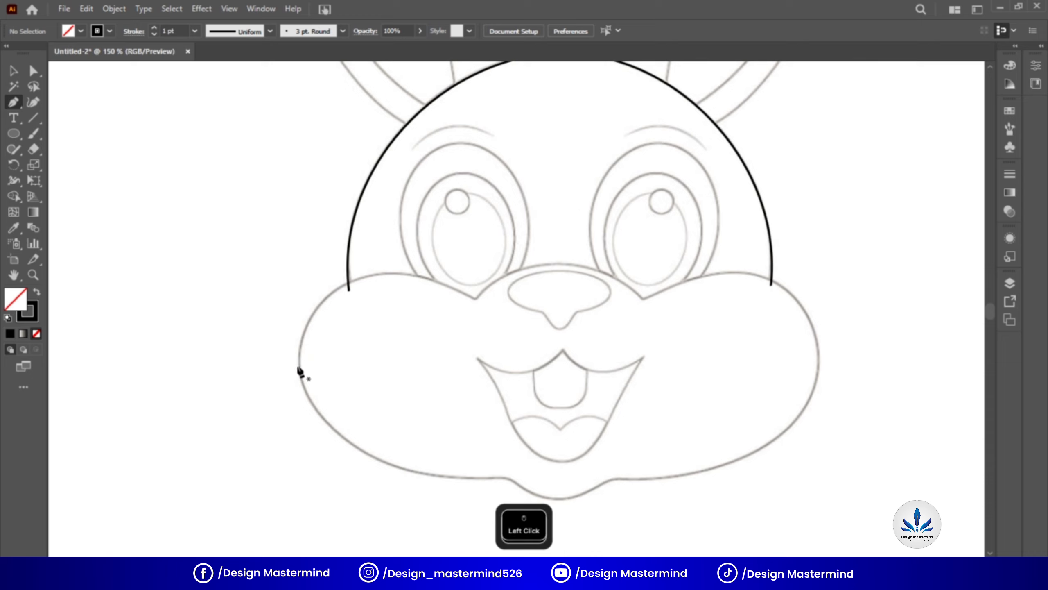
left_click(297, 366)
left_click(477, 299)
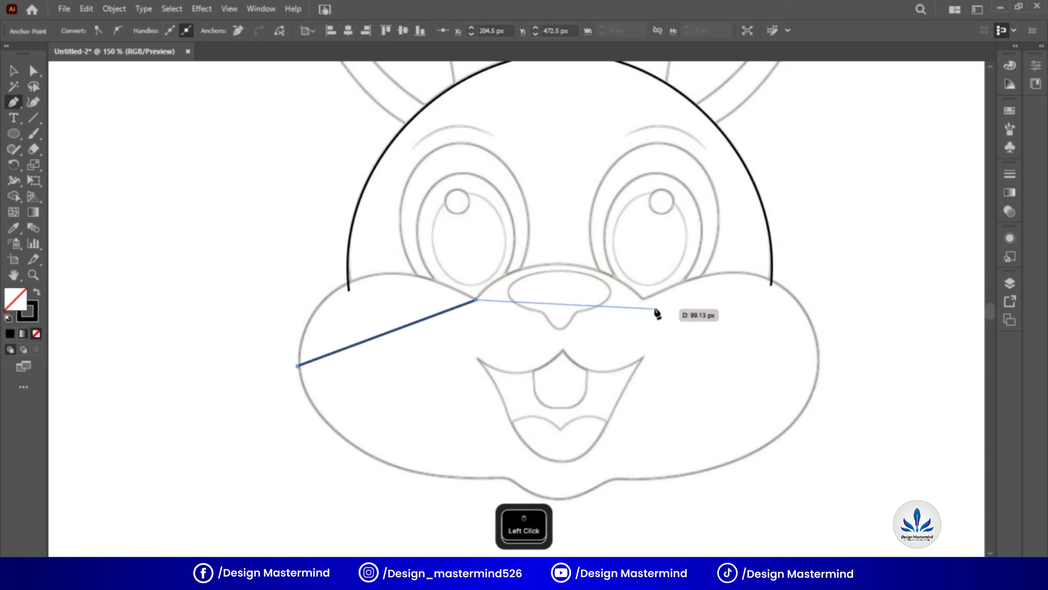
left_click(641, 300)
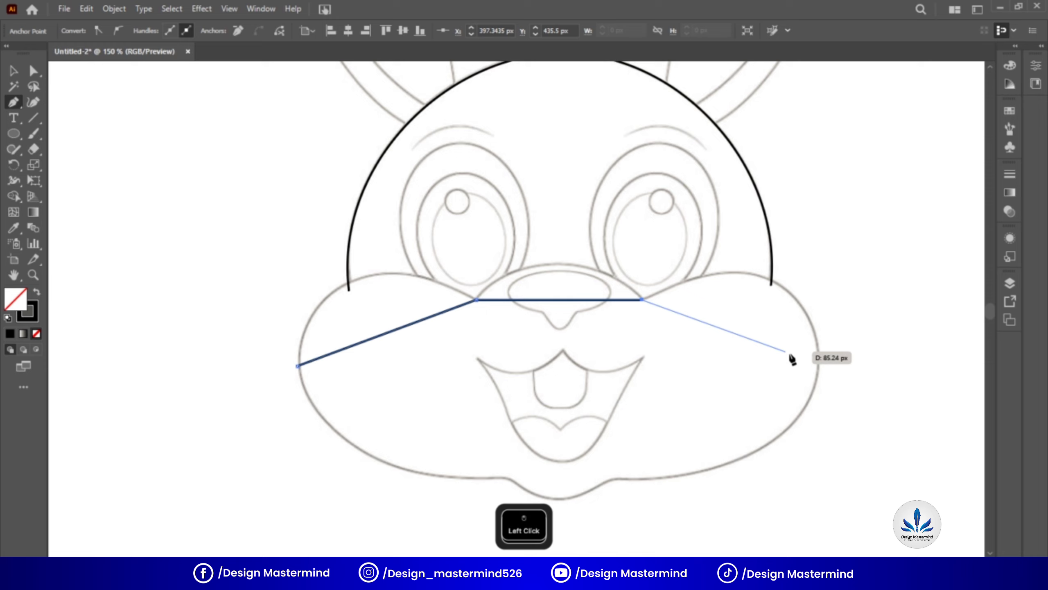
left_click(819, 365)
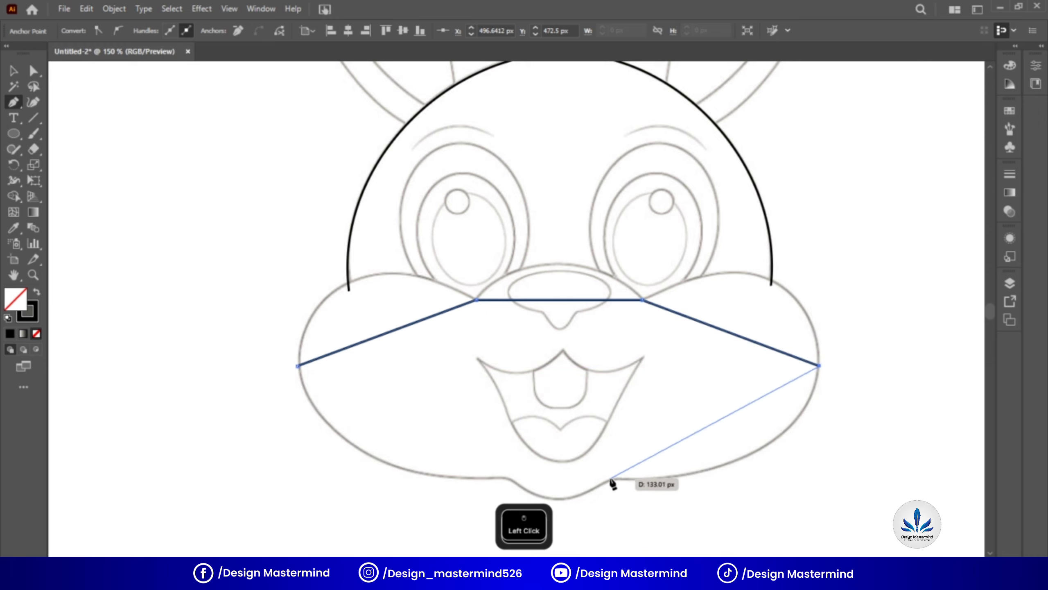
left_click(613, 480)
left_click(506, 477)
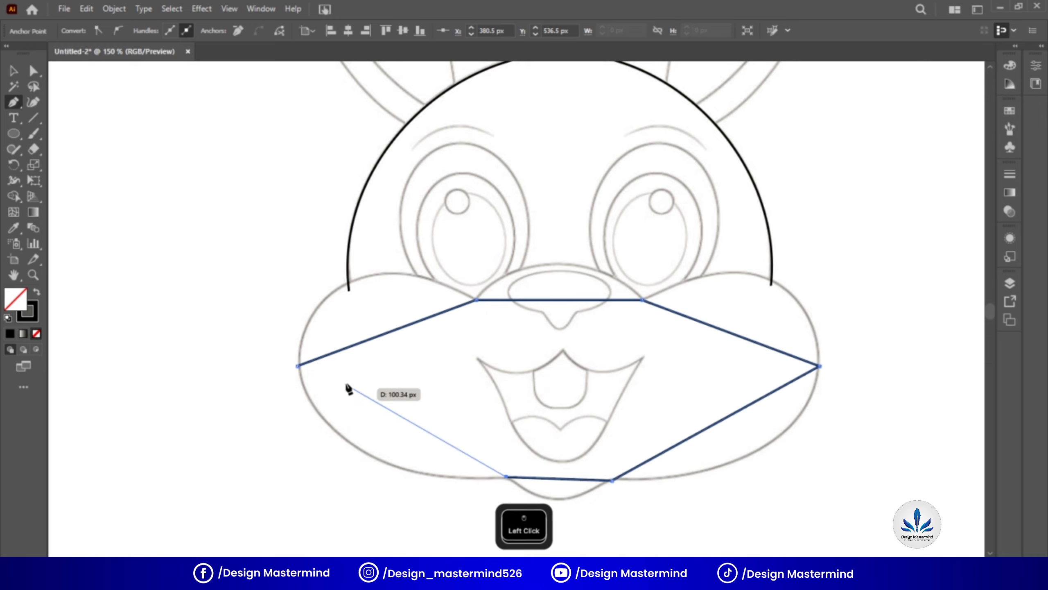
left_click(298, 365)
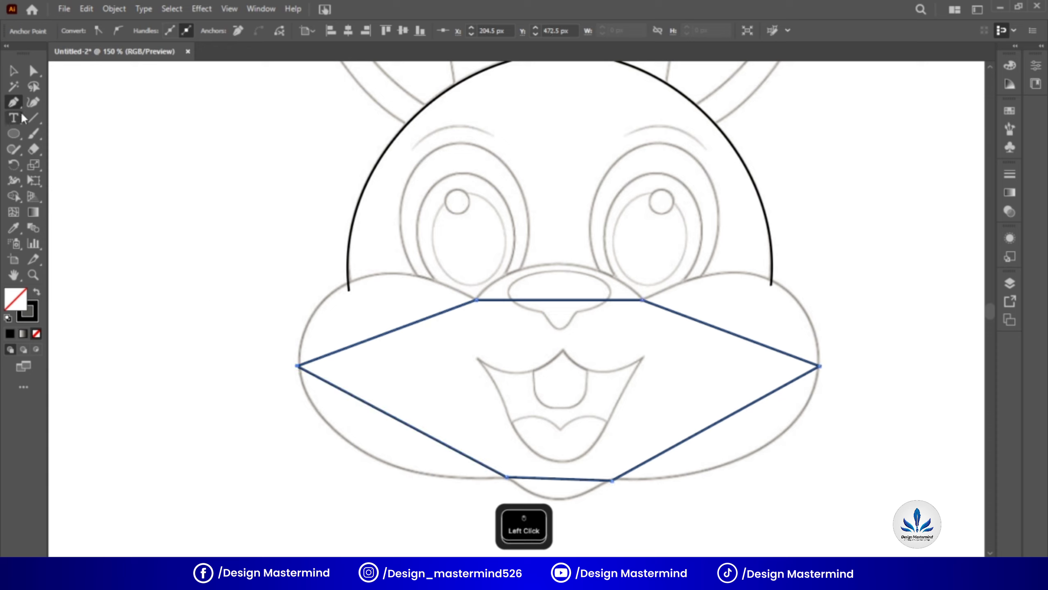
Bend the three upper segments of the cheek path with the Anchor Point tool to follow the cheek tops and nose bridge
right_click(13, 102)
left_click(92, 147)
left_click_drag(382, 339, 351, 284)
left_click_drag(556, 302, 558, 269)
left_click_drag(738, 340, 777, 285)
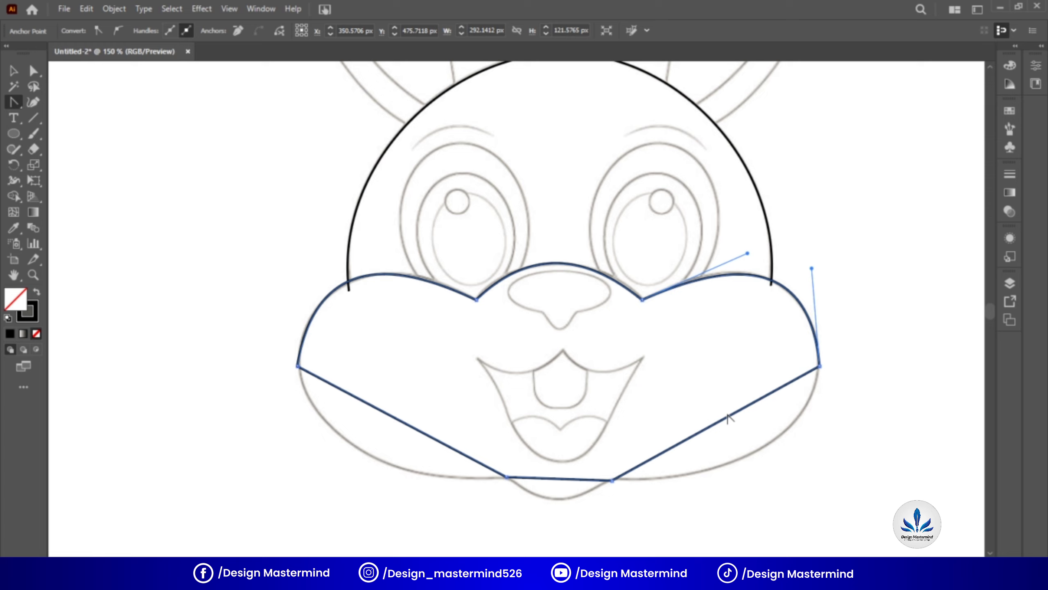
Bend the three lower segments of the cheek path to follow the sketched cheeks and chin, refining the left cheek's lower handle
left_click_drag(727, 420, 748, 451)
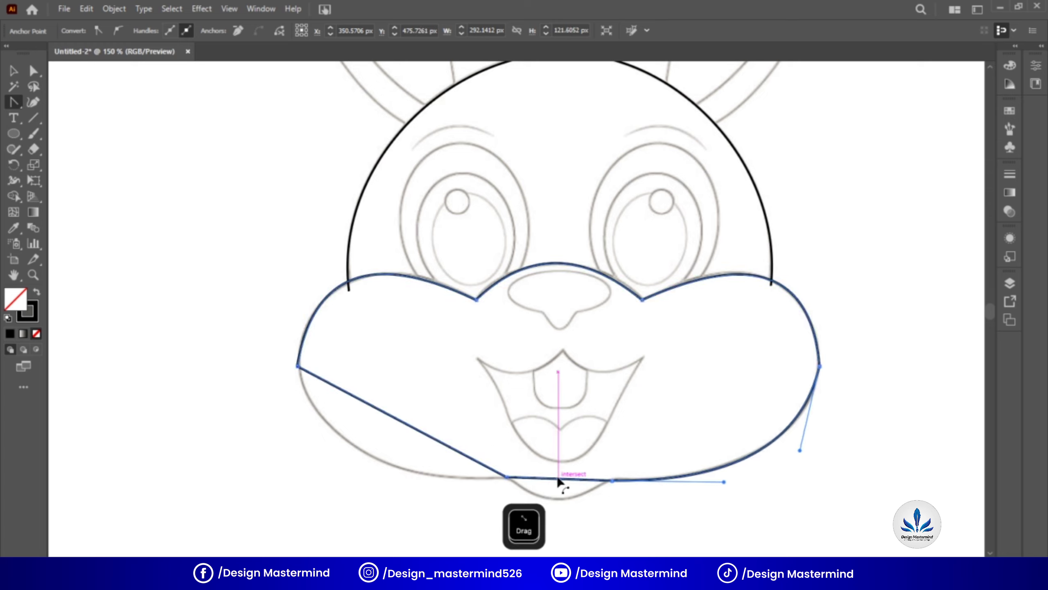
left_click_drag(558, 479, 559, 498)
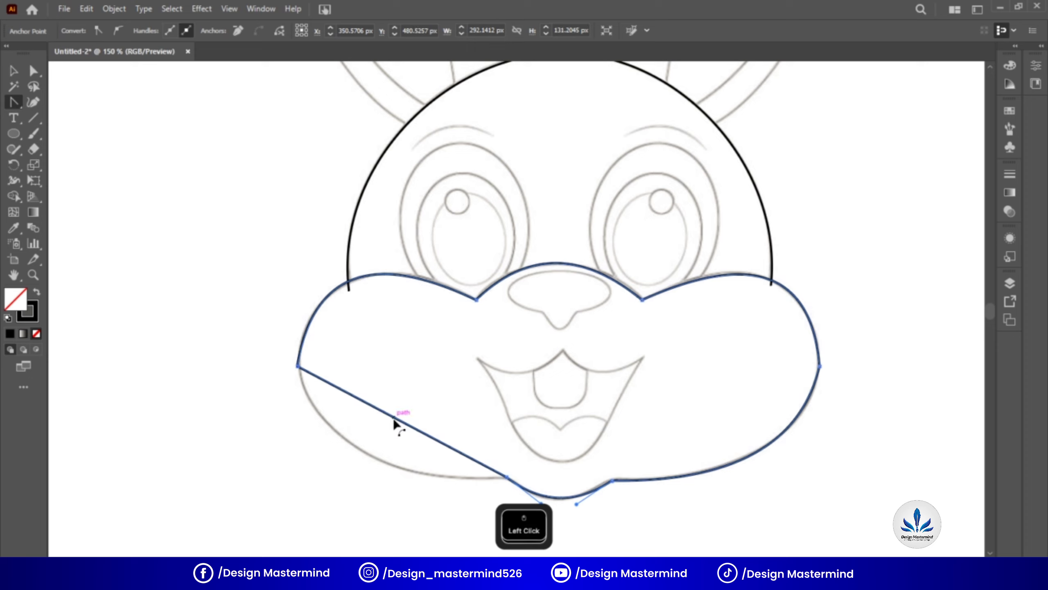
left_click_drag(397, 421, 352, 470)
left_click(332, 463)
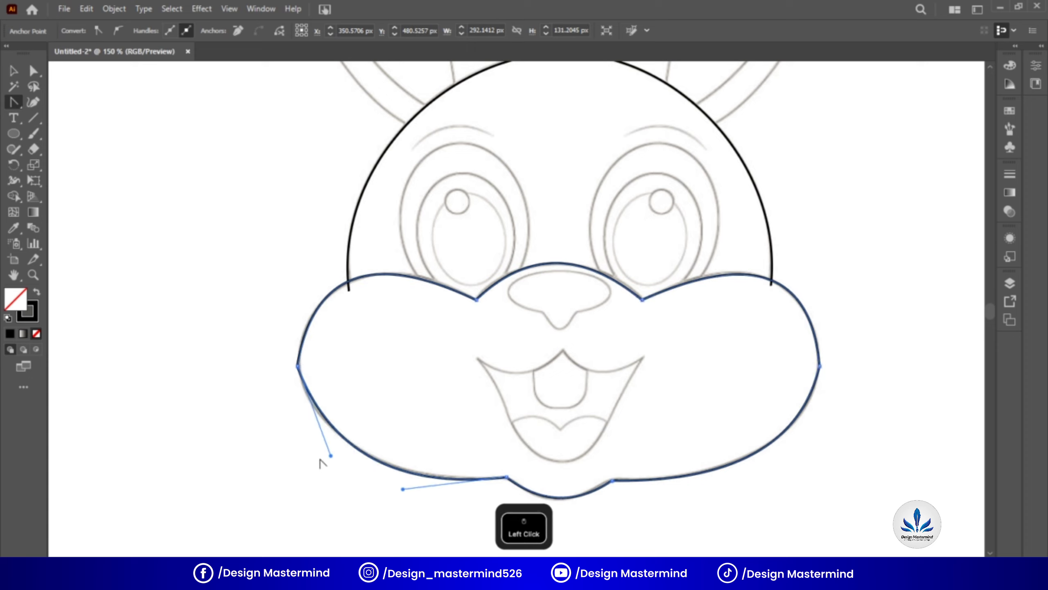
left_click_drag(331, 458, 321, 454)
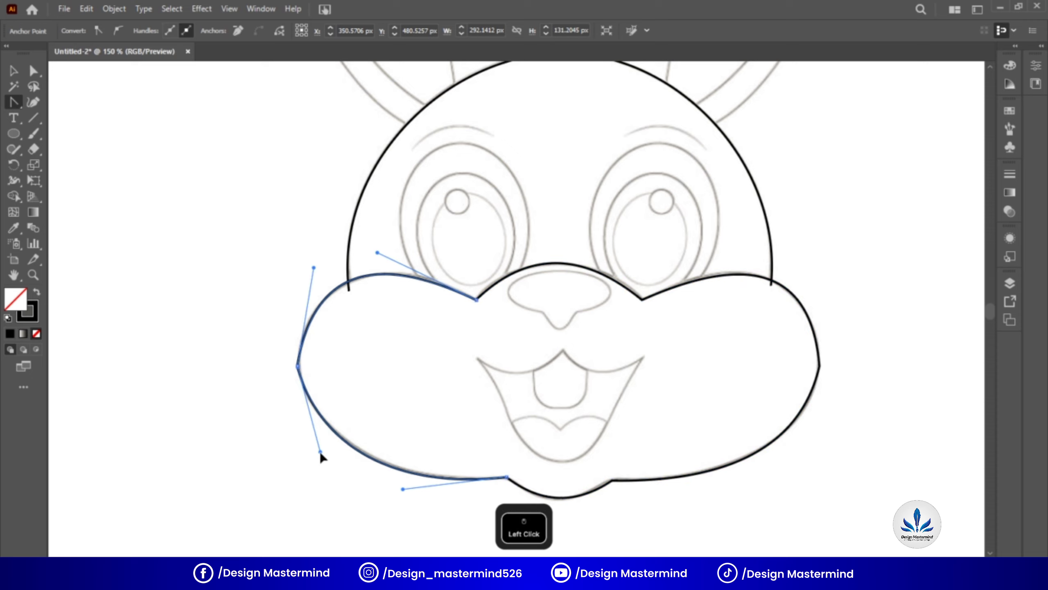
Fine-tune the curve handles of the left cheek's top, the nose bridge and the right cheek's top to match the sketch
left_click(15, 73)
left_click(33, 73)
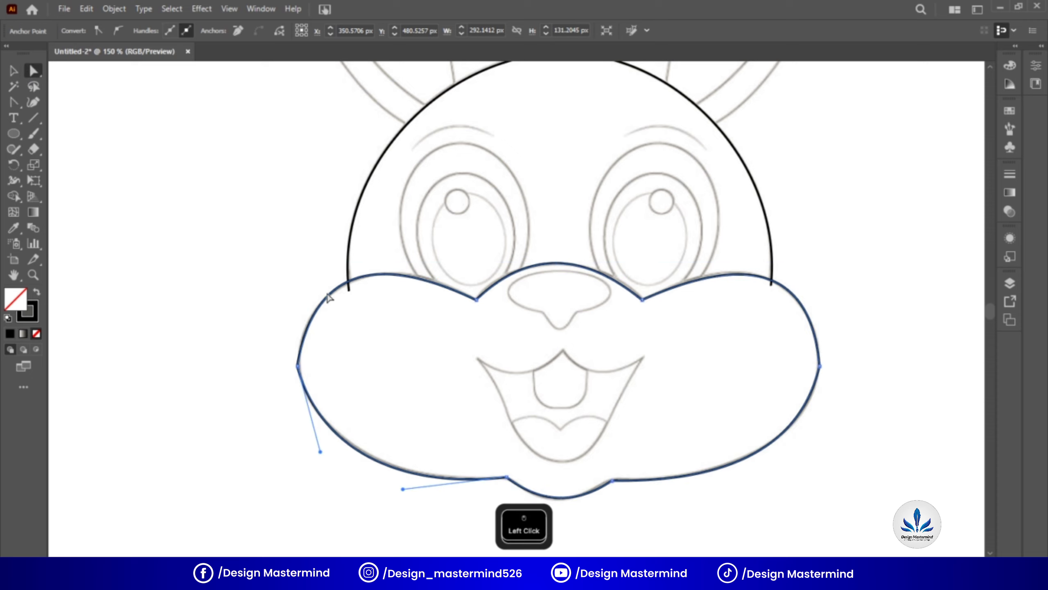
left_click(298, 367)
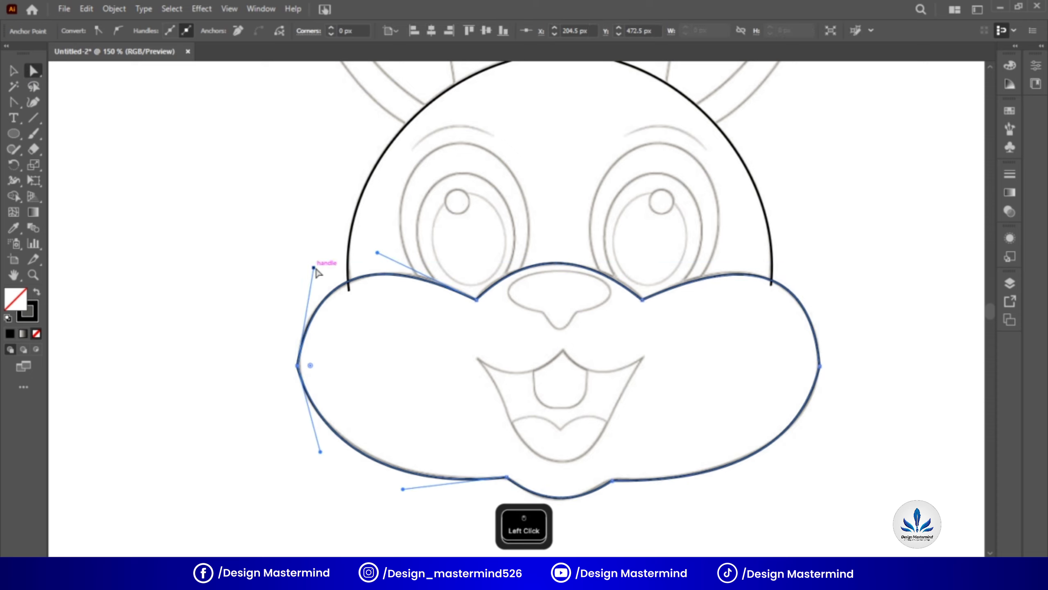
left_click_drag(317, 273, 308, 278)
left_click_drag(377, 253, 383, 252)
left_click(644, 300)
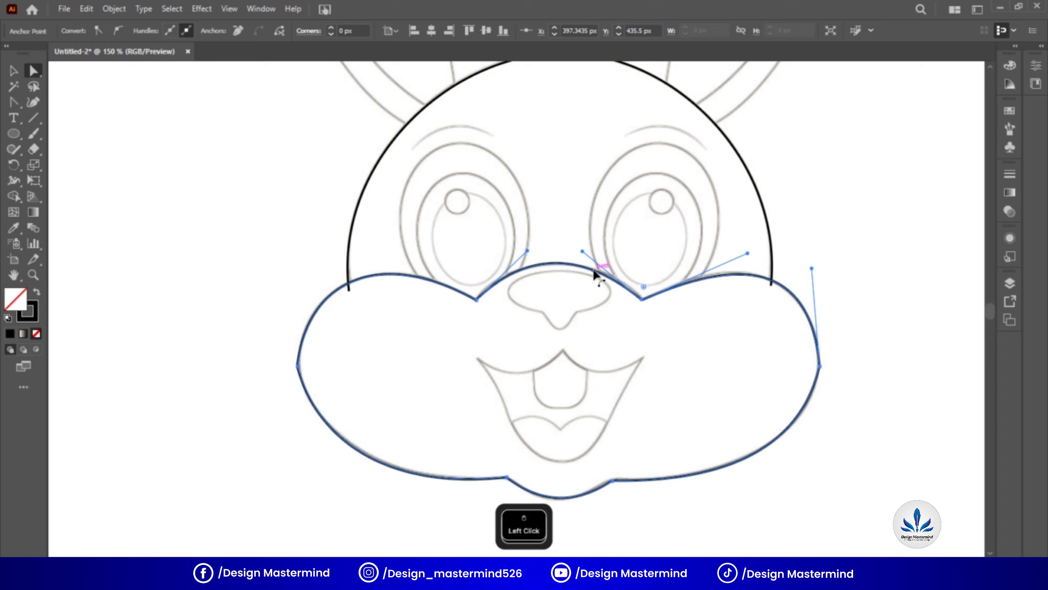
left_click_drag(583, 253, 589, 251)
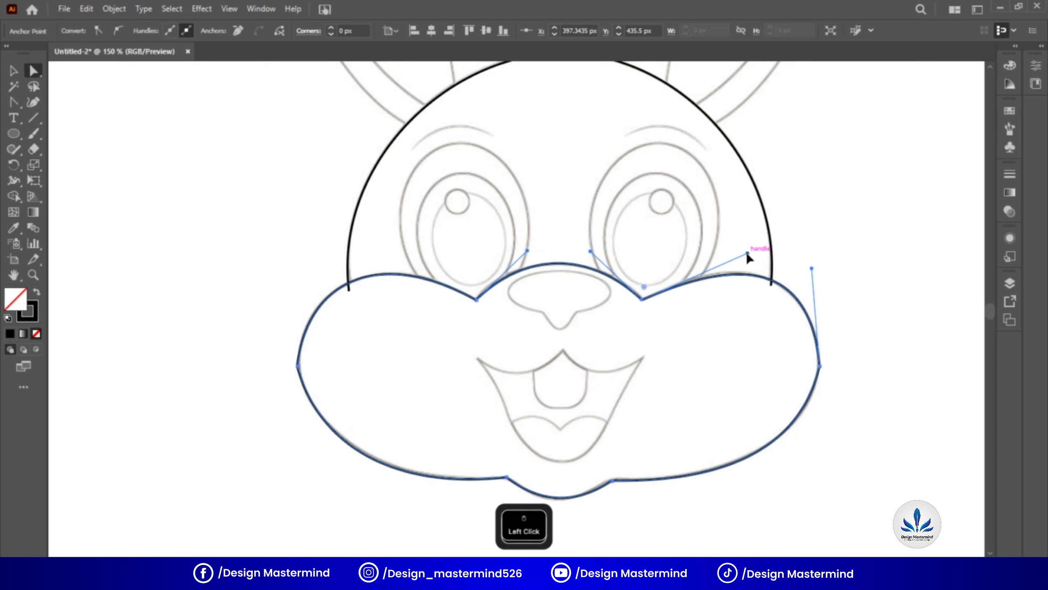
left_click_drag(748, 253, 742, 250)
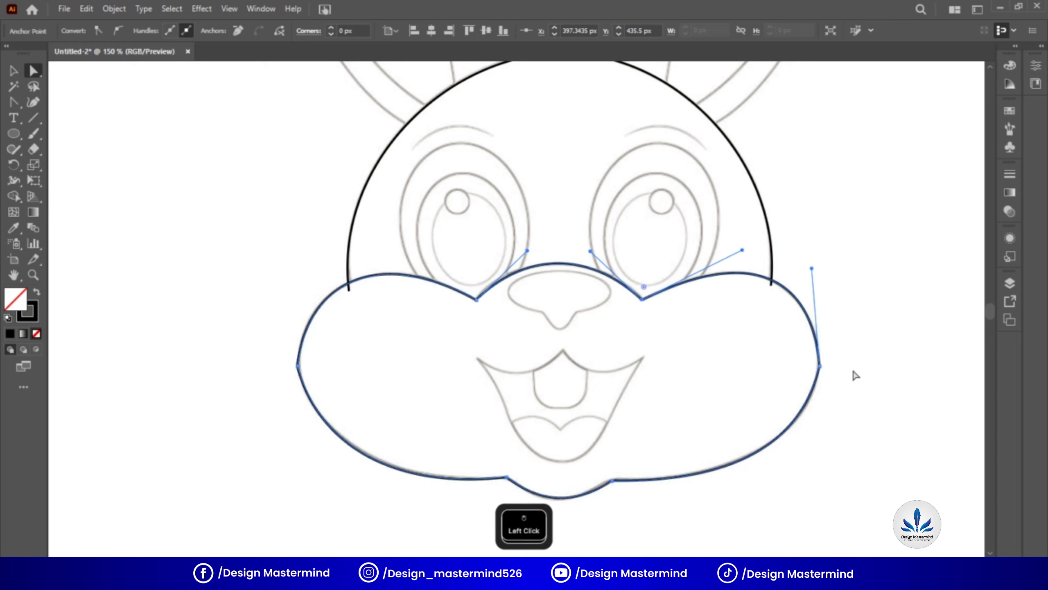
Round the two corners of the cheek path on either side of the chin with the live corner widgets
left_click(612, 481)
mouse_move(616, 494)
left_mouse_down()
mouse_move(627, 538)
mouse_move(621, 512)
left_mouse_up()
left_click(508, 478)
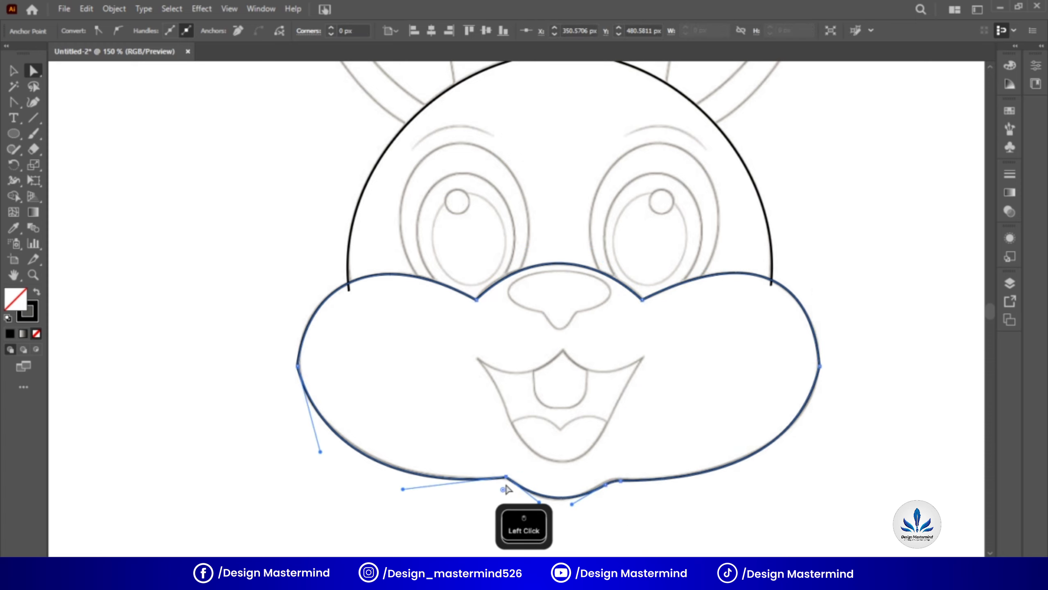
left_click_drag(492, 518, 493, 518)
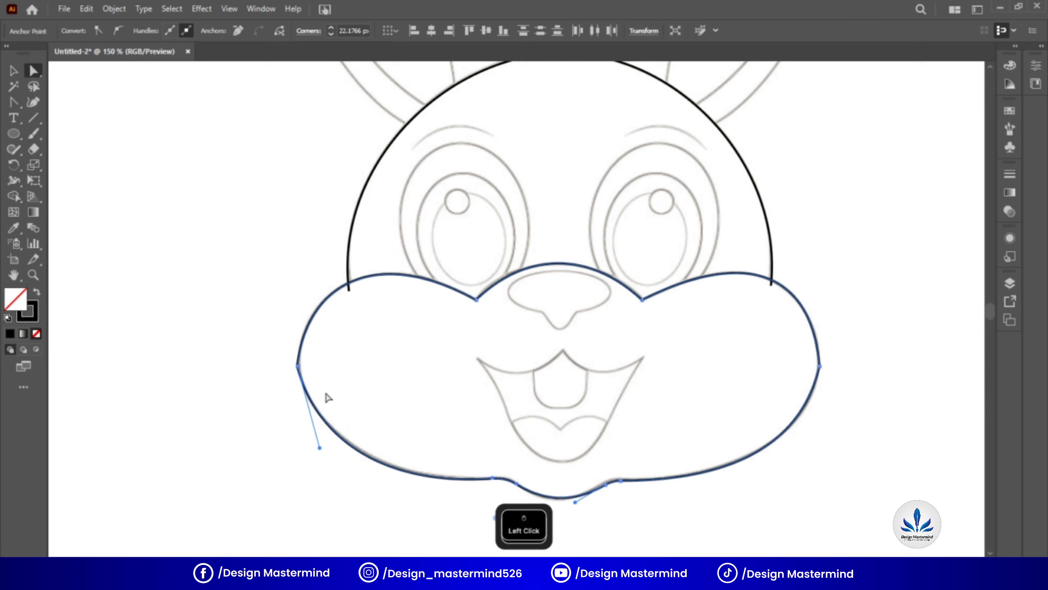
Round the outermost corner of the left and right cheeks into smooth curves, and deselect the path
left_click(300, 366)
left_click_drag(311, 367, 470, 372)
left_click(819, 366)
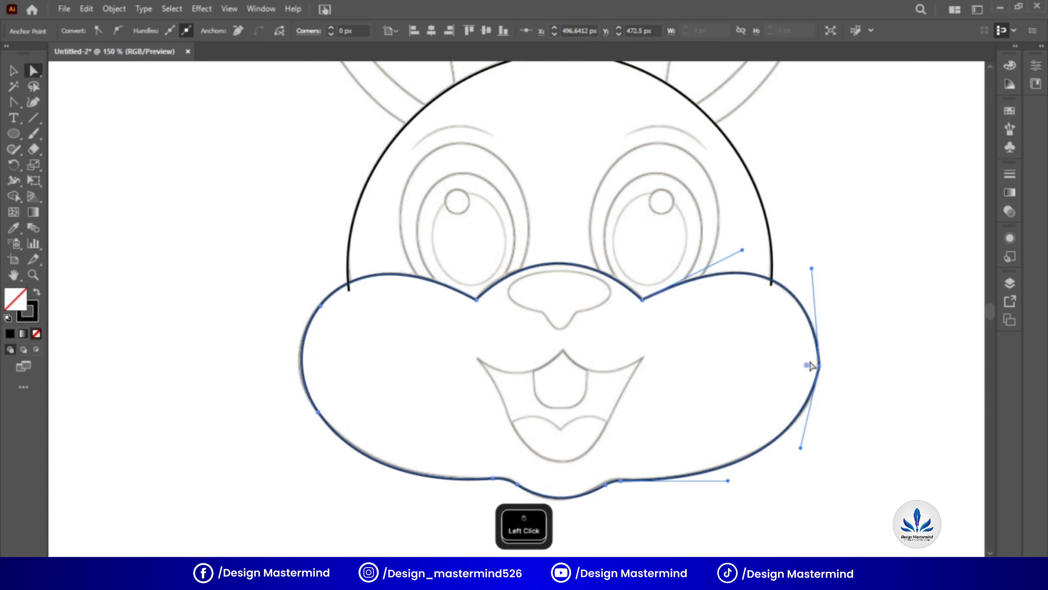
left_click_drag(798, 366, 660, 370)
left_click(701, 308)
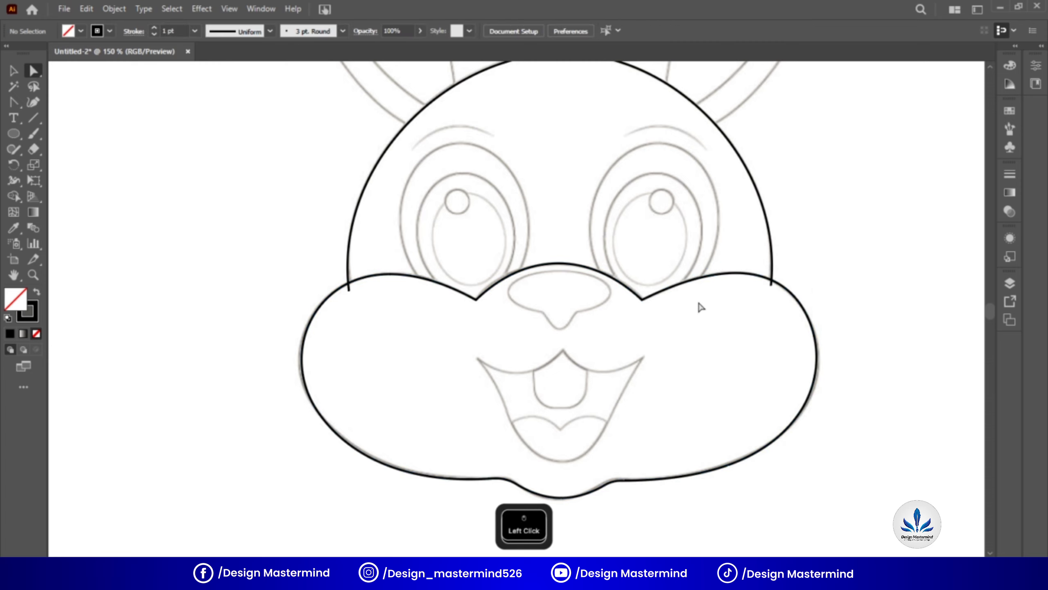
right_click(12, 107)
left_click(53, 99)
left_click(560, 348)
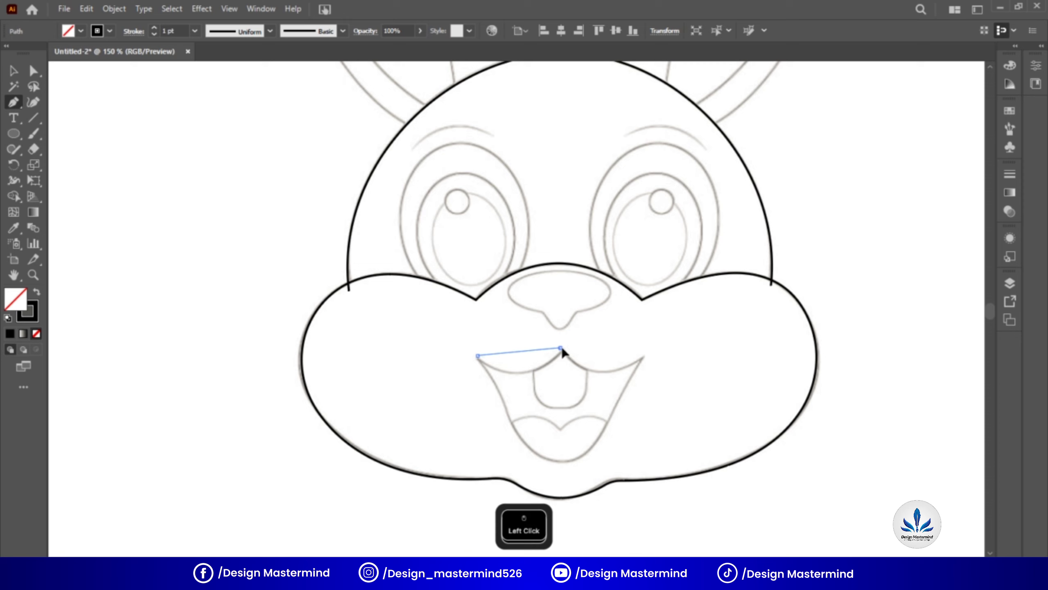
left_click_drag(589, 304, 599, 301)
key("ctrl+z")
key("ctrl+equal")
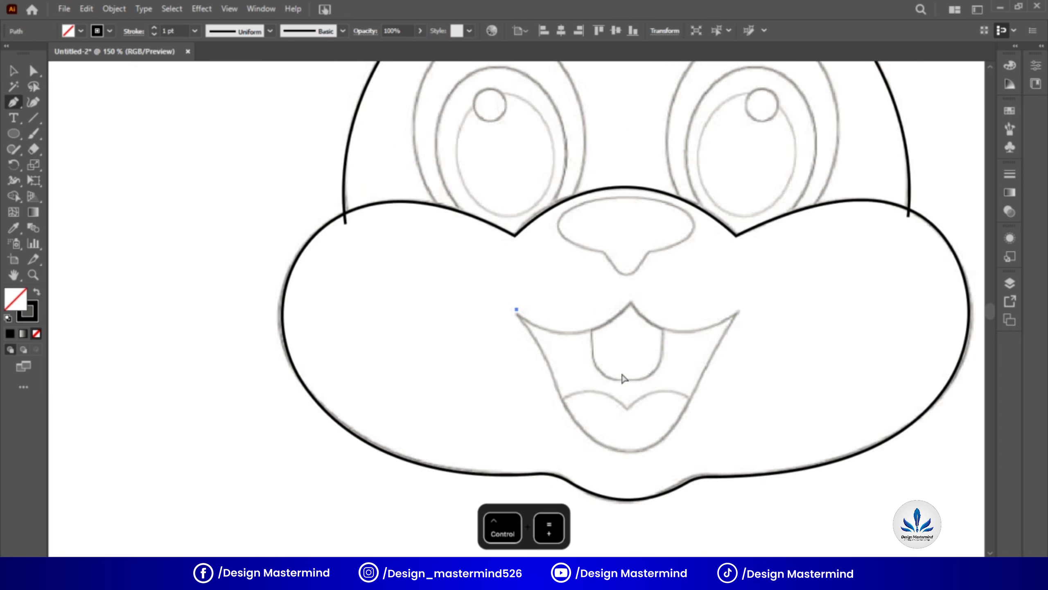
key("ctrl+z")
left_click(515, 315)
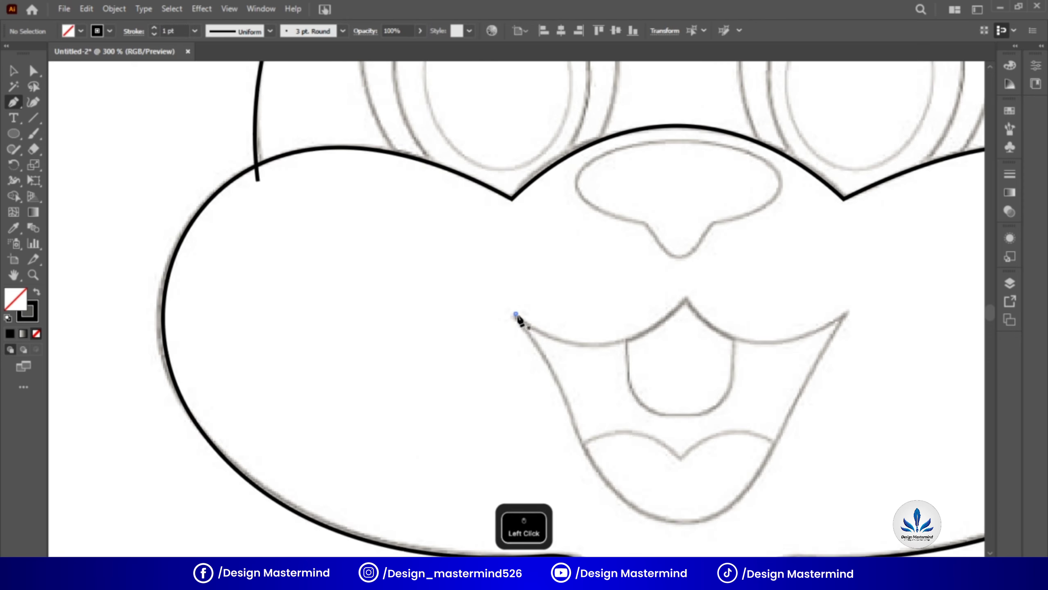
key("ctrl+z")
Trace the sketched mouth as a closed curved Pen path, with sharp points at both mouth corners and the upper lip's centre
left_click(516, 316)
left_click_drag(687, 297, 764, 209)
left_click(687, 296)
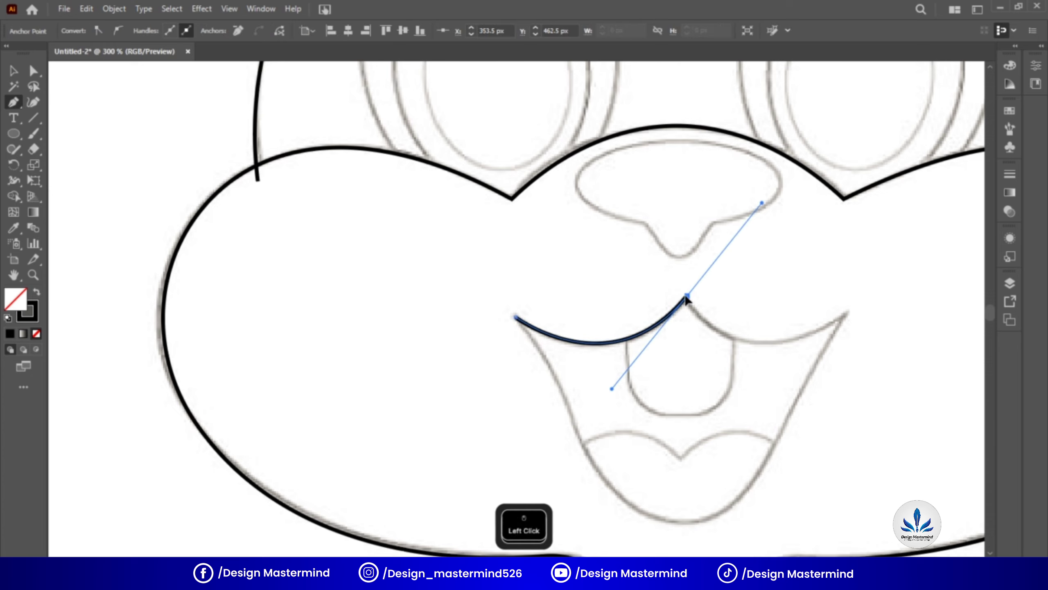
left_click_drag(848, 311, 960, 235)
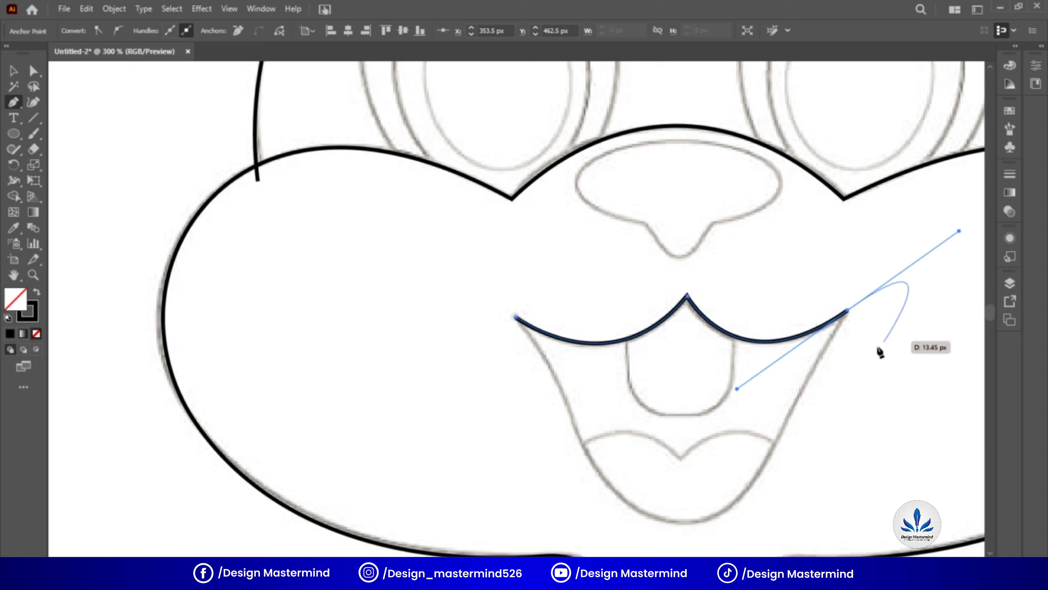
left_click(848, 310)
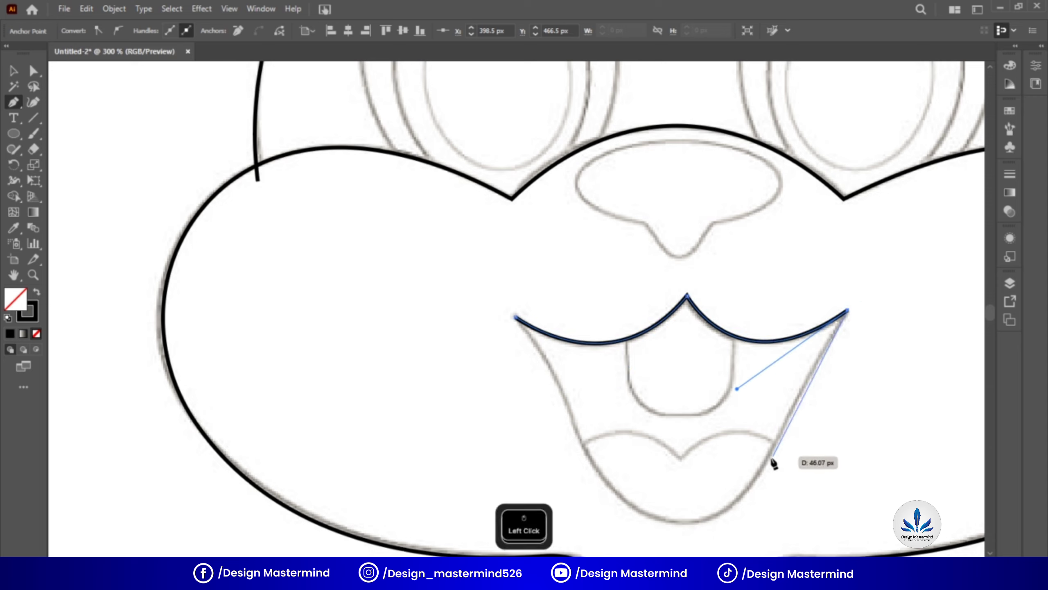
left_click_drag(772, 459, 765, 489)
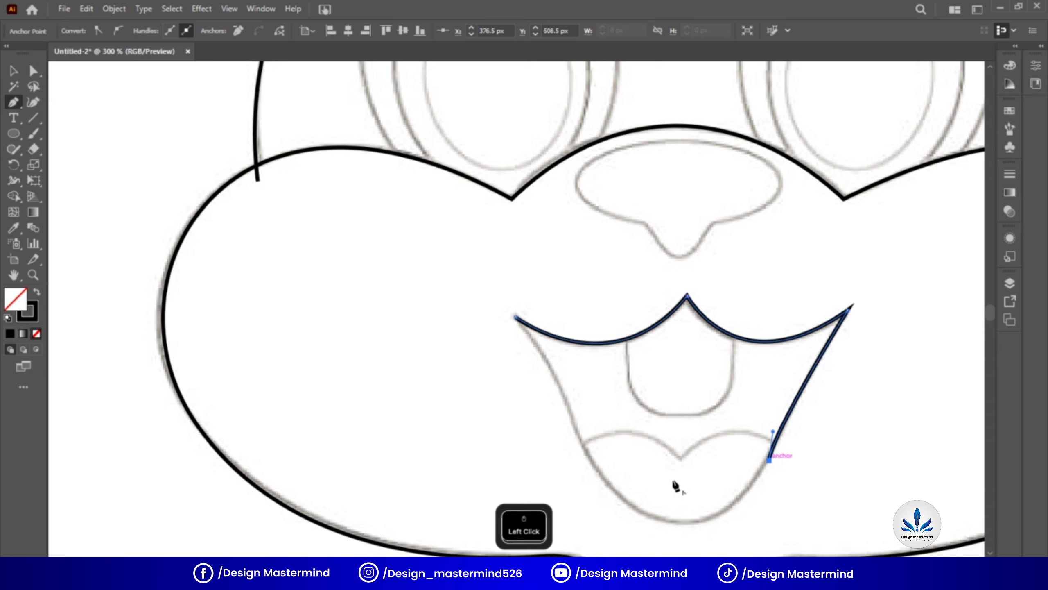
left_click_drag(587, 456, 471, 273)
left_click(587, 457)
Smooth the mouth path's two lower side corners by rounding them with the live corner widgets, and deselect it
key("a")
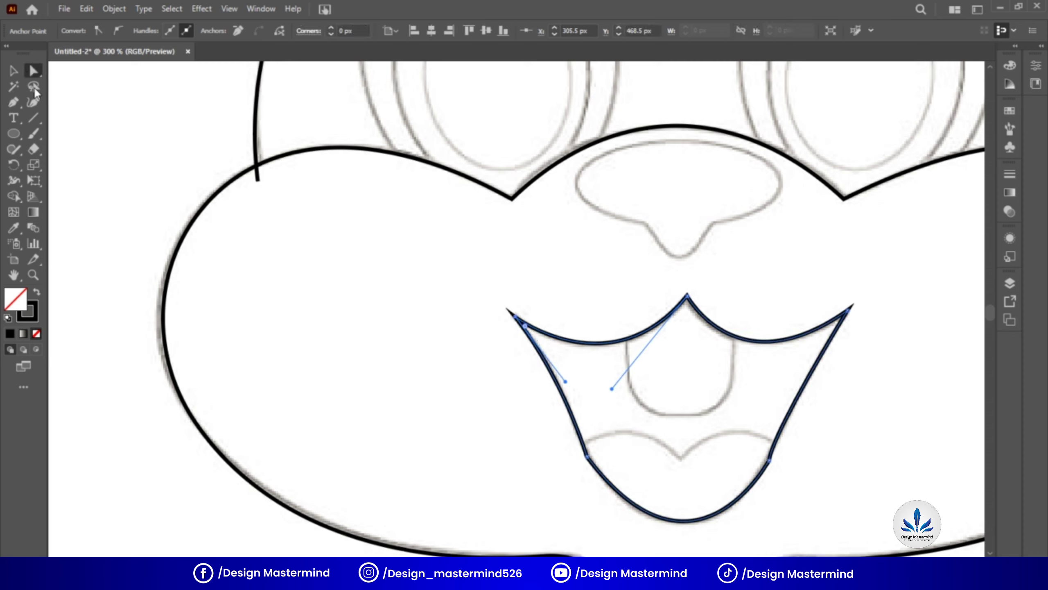
left_click(589, 455)
left_click_drag(595, 452, 887, 340)
left_click(768, 467)
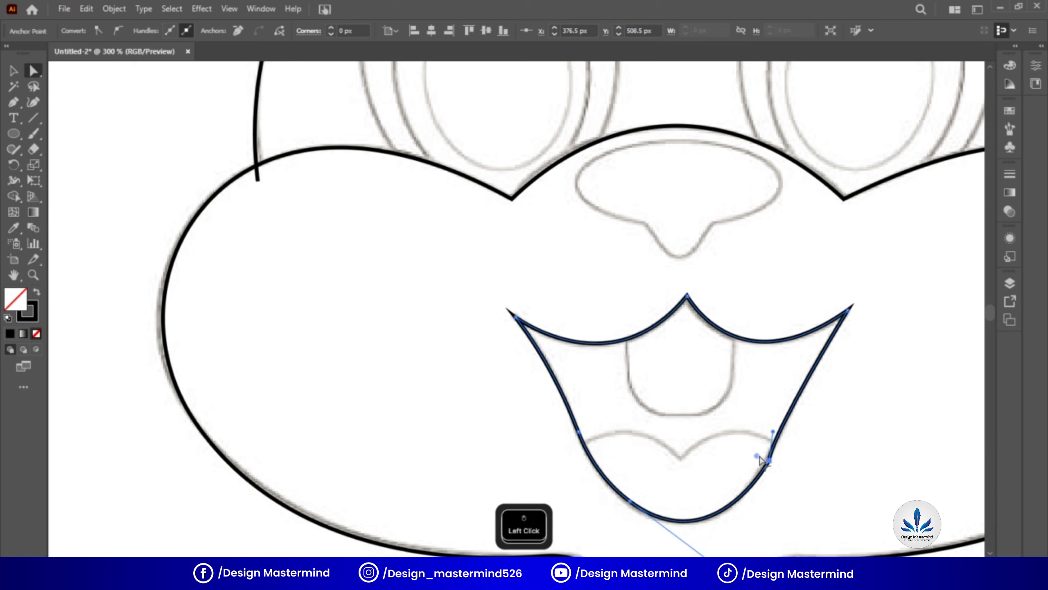
left_click(190, 262)
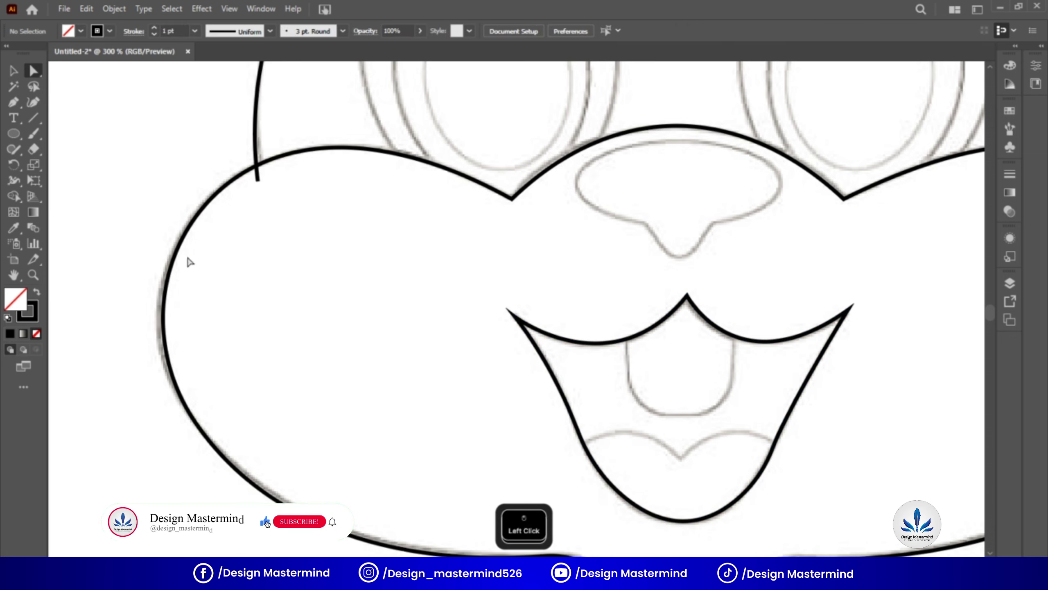
Trace the tongue's double arch with a central dip as an open Pen path whose ends extend past both mouth edges
left_click(14, 102)
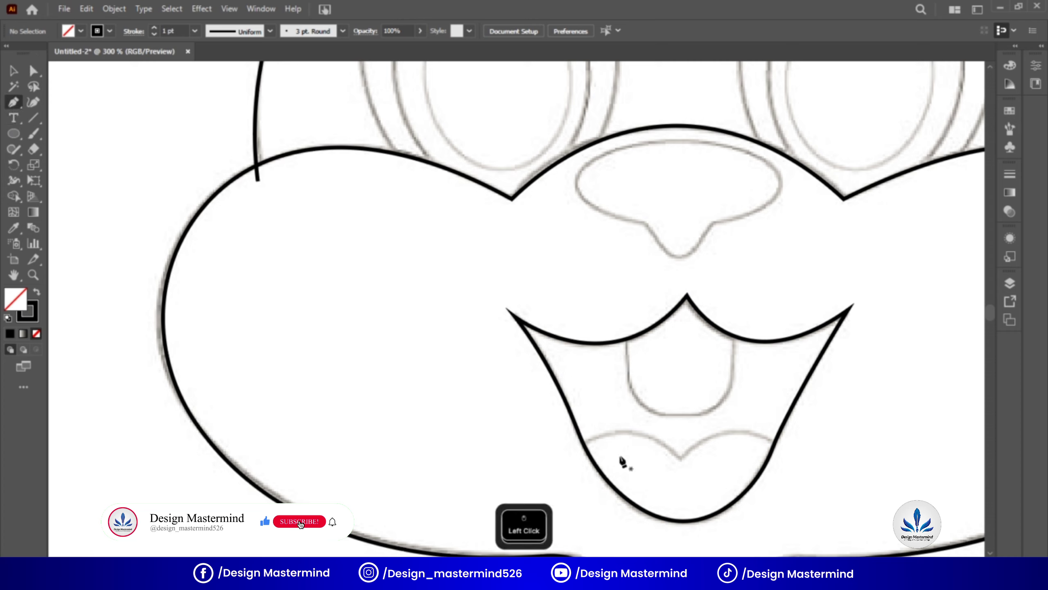
left_click(570, 449)
left_click_drag(680, 459, 716, 524)
left_click(679, 460)
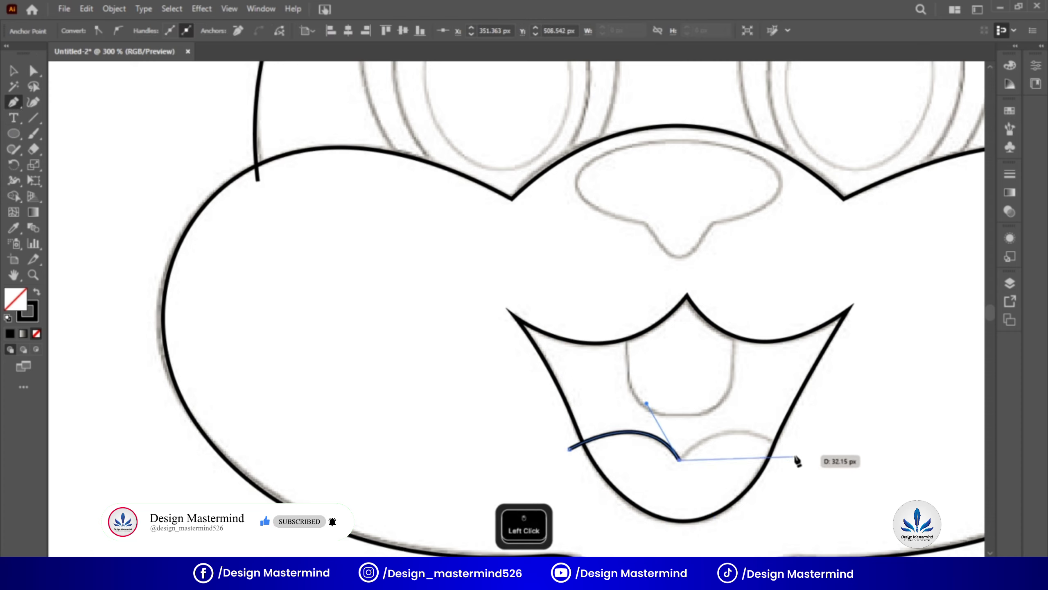
left_click_drag(793, 456, 859, 514)
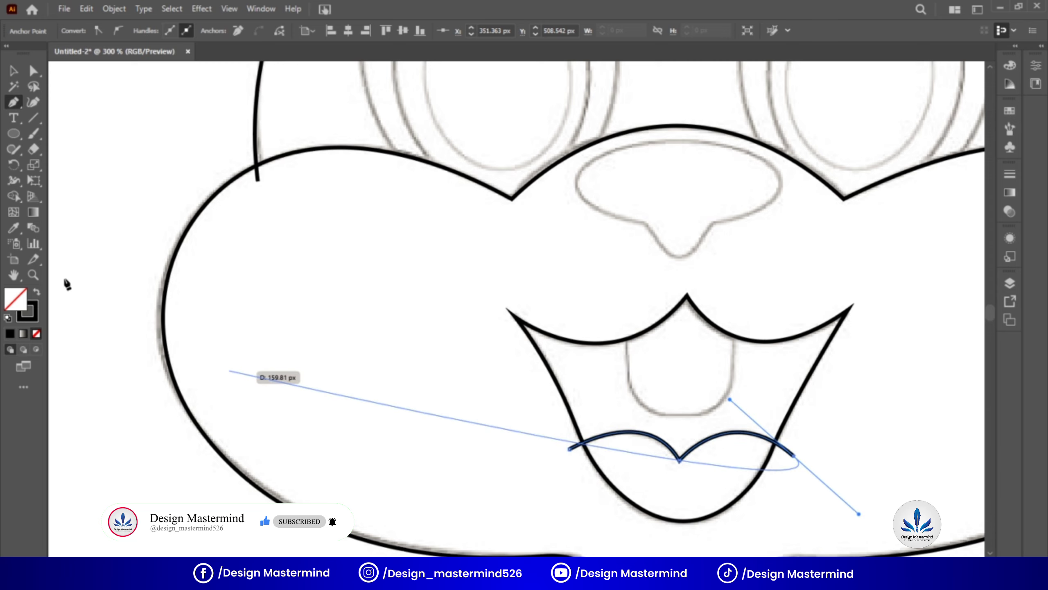
left_click(13, 70)
Draw a rectangle over the sketched tooth, reaching above the upper lip, and narrow its left side to match the sketch
left_click_drag(11, 143, 47, 133)
left_click_drag(618, 266, 681, 414)
left_click(13, 71)
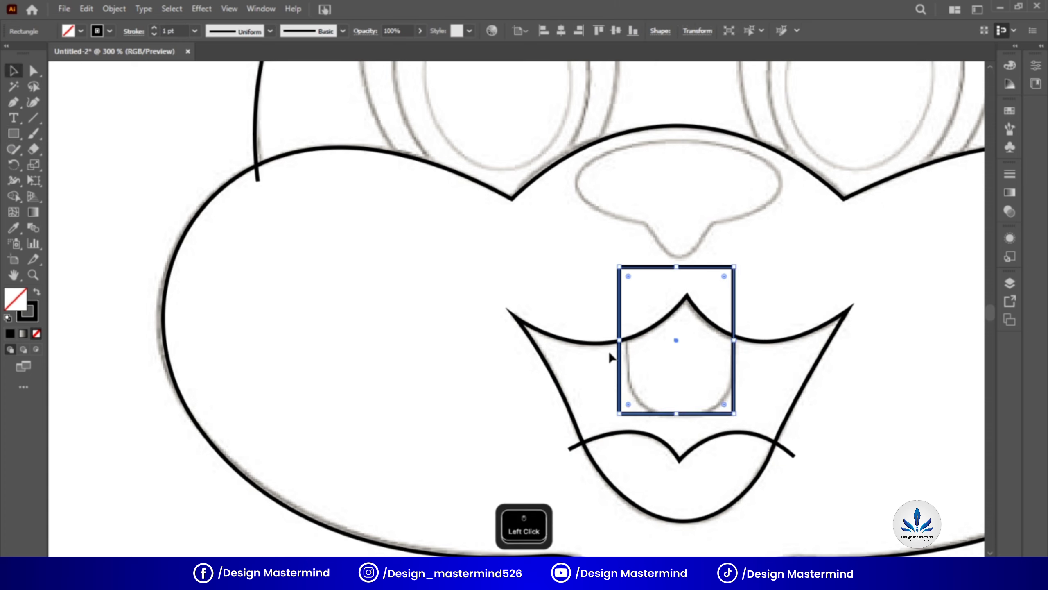
left_click_drag(620, 340, 626, 340)
Round the tooth rectangle's two bottom corners to a radius of about 13 px, and deselect it
left_click(34, 70)
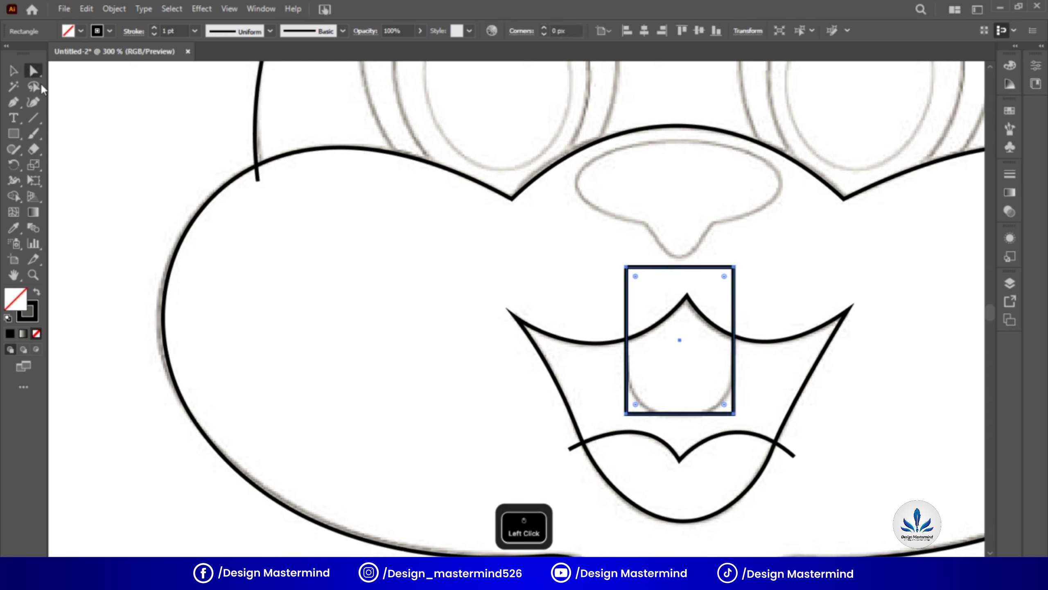
left_click_drag(606, 392, 697, 359)
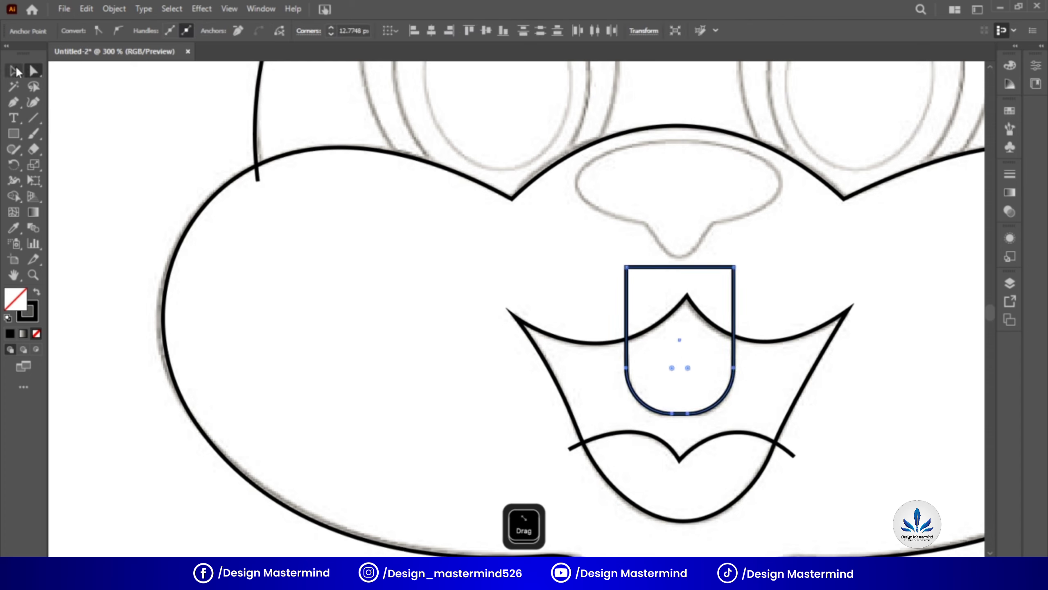
left_click(16, 69)
left_click(671, 225)
Draw an ellipse over the upper part of the sketched nose and stretch it to about 57 × 23 px
key("space")
left_click_drag(643, 232, 484, 324)
left_click(16, 135)
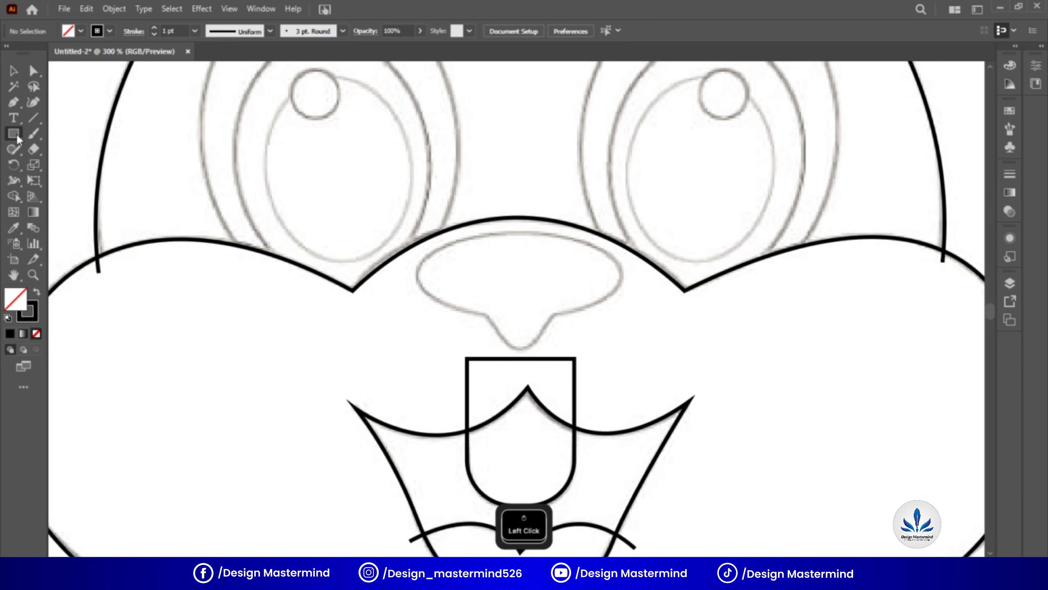
left_click_drag(18, 140, 69, 161)
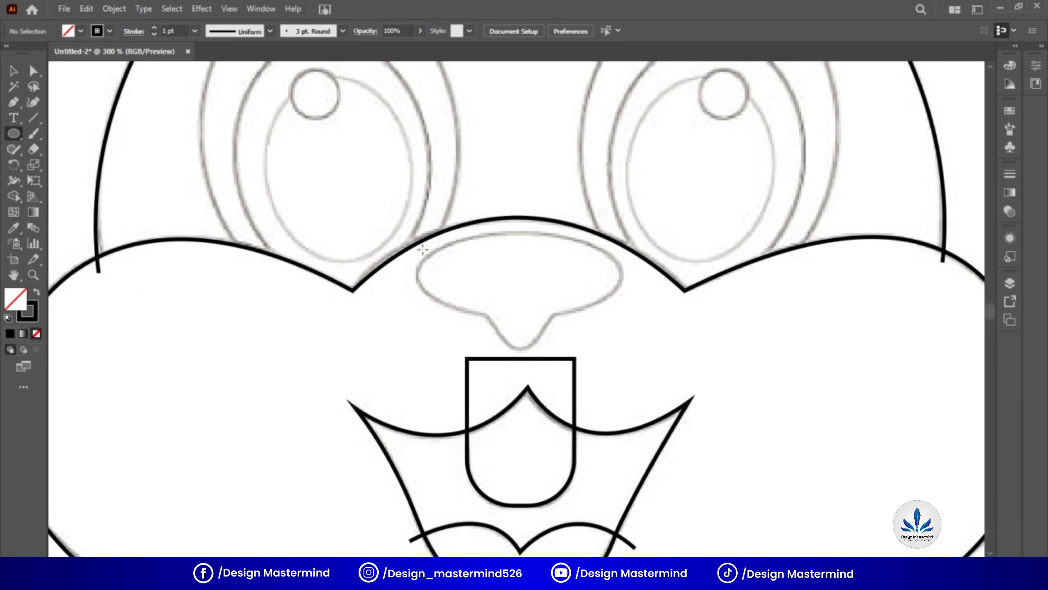
left_click_drag(423, 249, 622, 315)
left_click(15, 72)
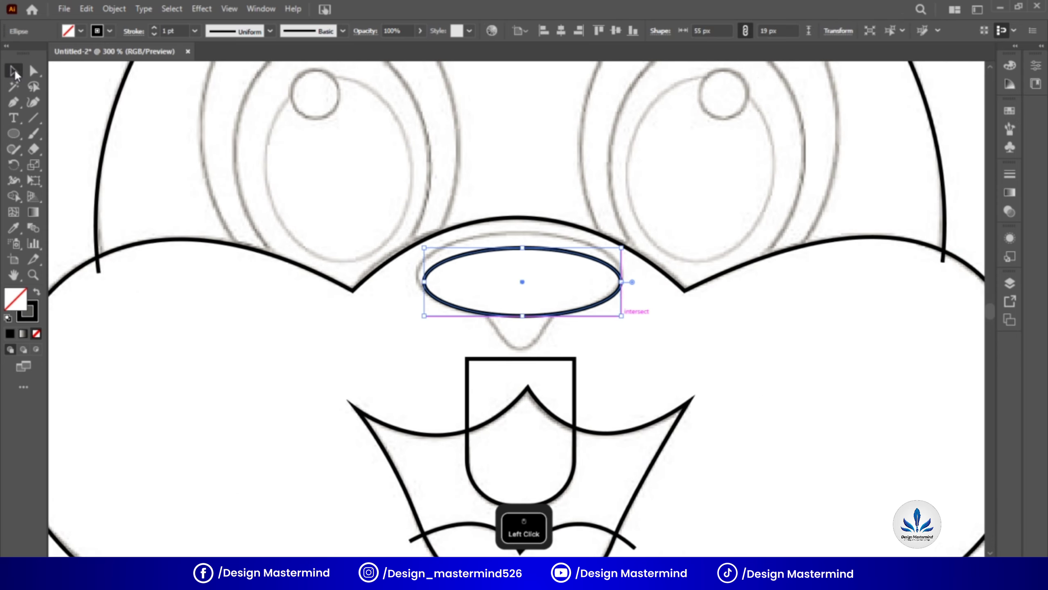
left_click_drag(523, 248, 523, 234)
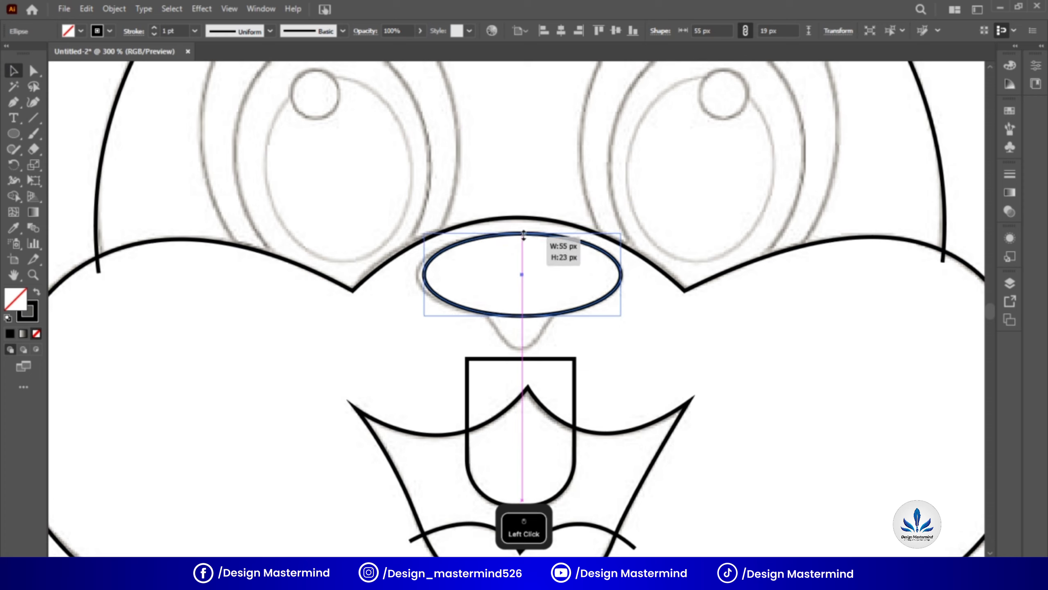
left_click_drag(424, 274, 417, 275)
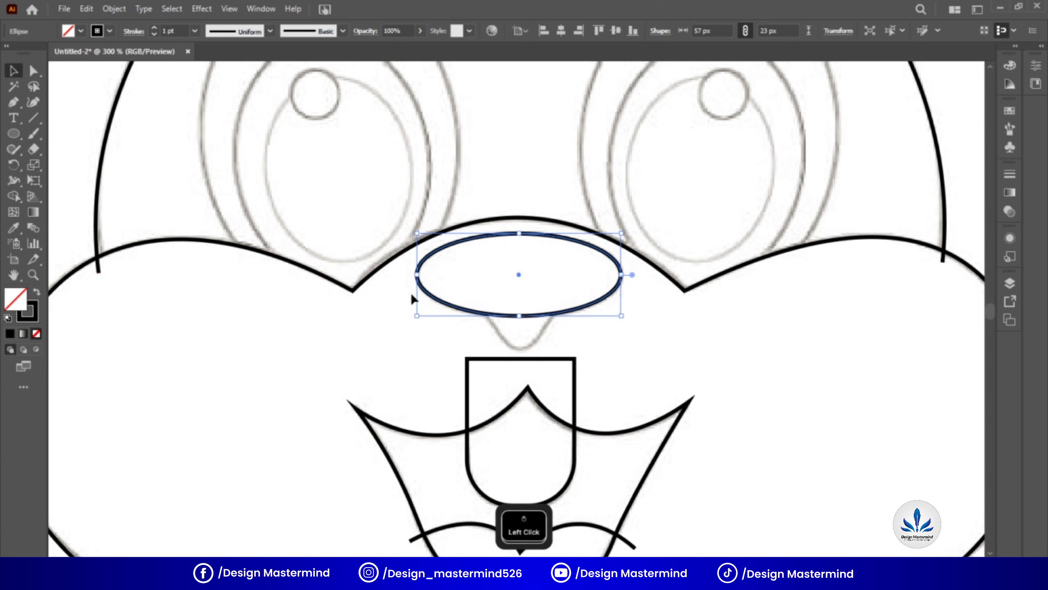
Add an anchor point on each side of the nose ellipse's bottom point, pull that point down to the sketched tip, and deselect
right_click(11, 109)
left_click(75, 119)
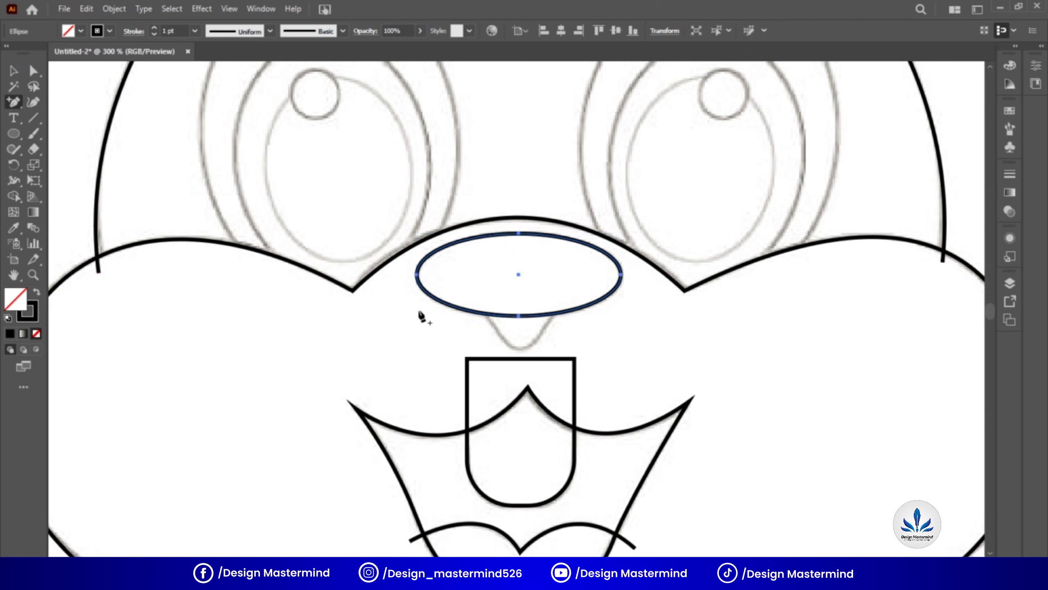
left_click(484, 316)
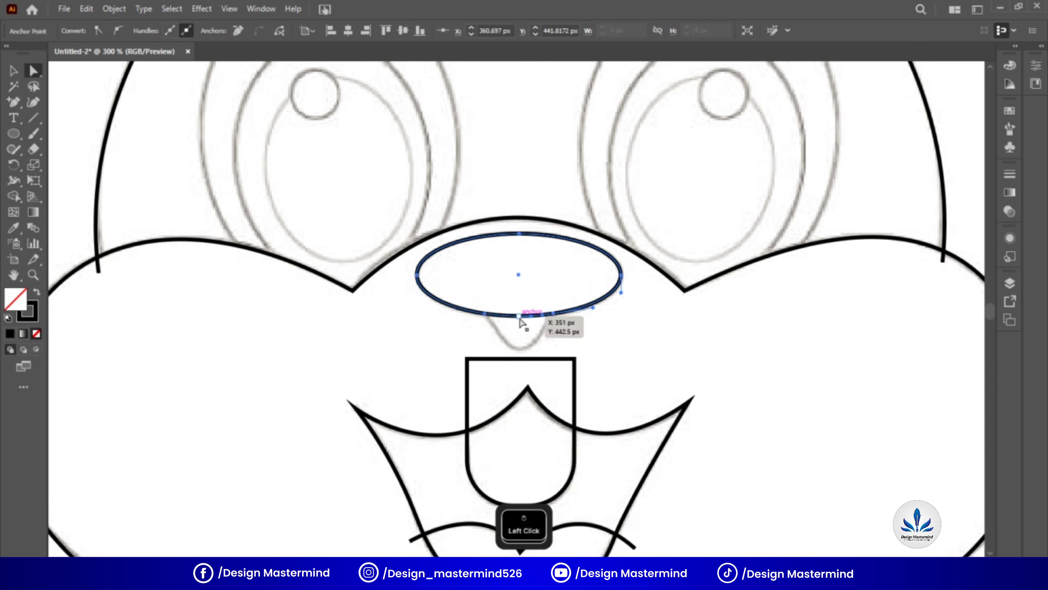
left_click_drag(520, 320, 521, 350)
left_click(585, 338)
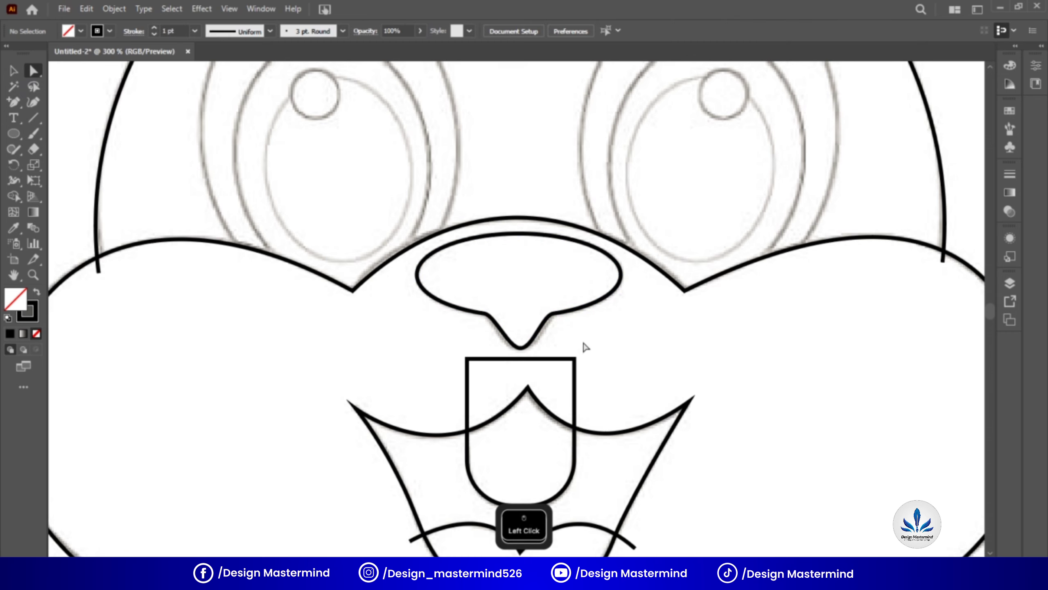
Draw an ellipse for the outer outline of the left sketched eye, tilt and position it to match, and widen it to about 71 × 99 px
key("ctrl+minus")
key("ctrl+minus")
left_click_drag(610, 263, 609, 321)
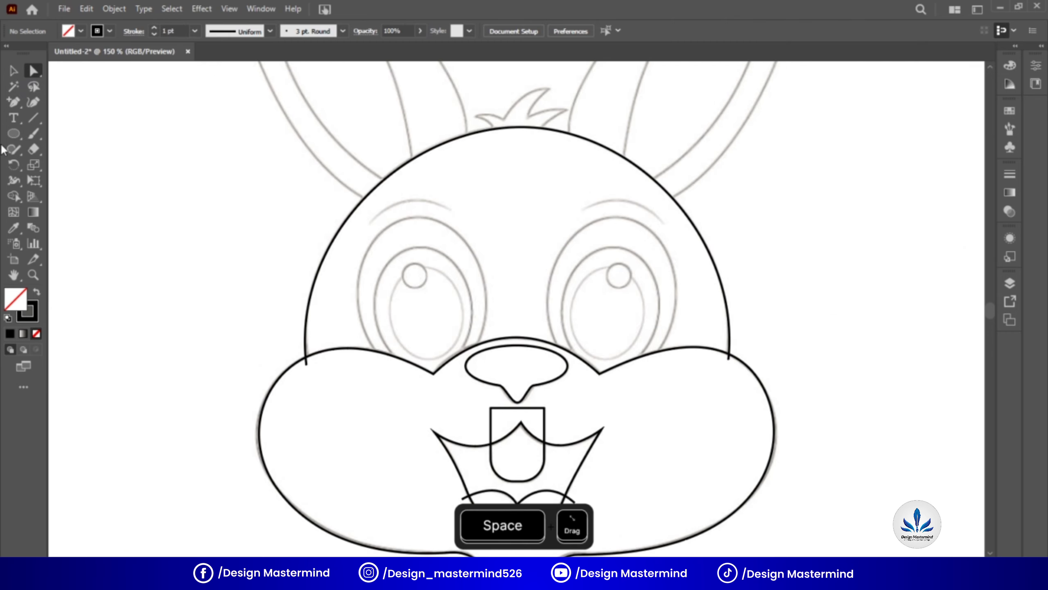
left_click(14, 134)
left_click_drag(367, 225, 489, 402)
left_click(13, 70)
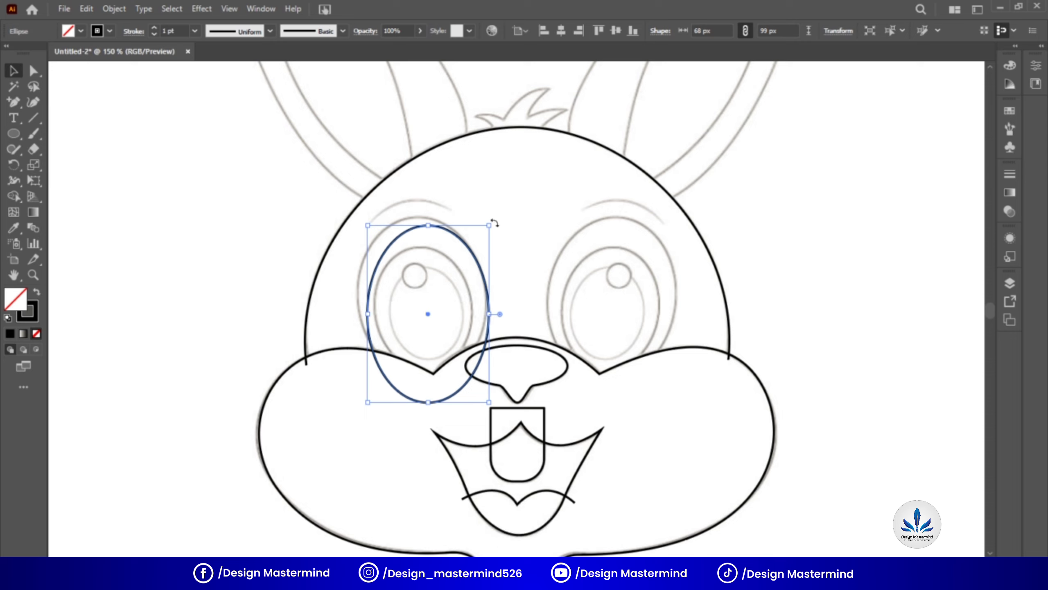
left_click_drag(494, 218, 467, 245)
left_click_drag(428, 317, 361, 317)
left_click_drag(488, 292, 487, 293)
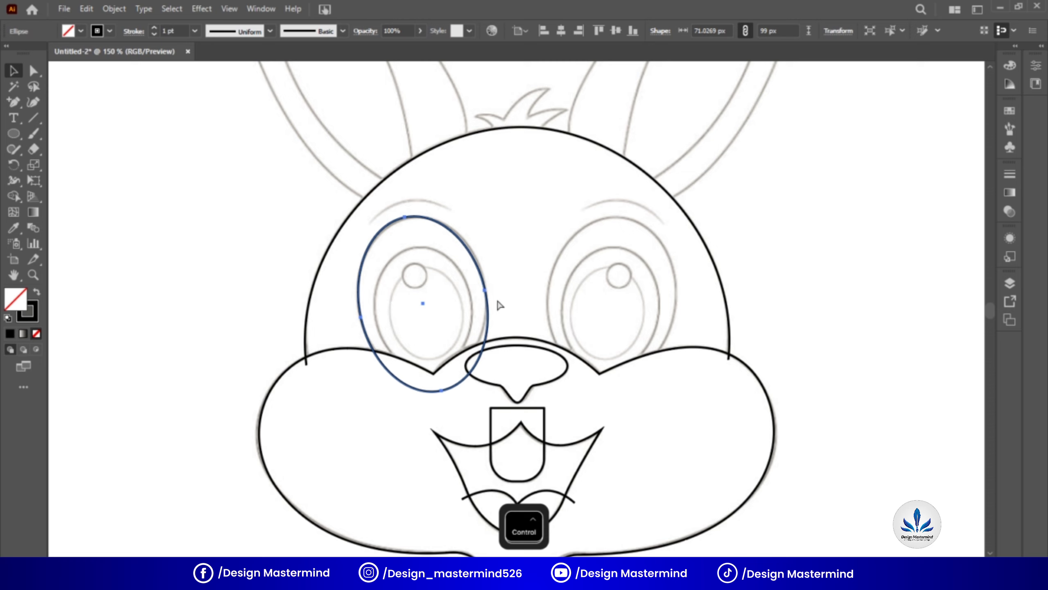
Duplicate the eye ellipse in place, shrink the copy to about 54 × 76 px, and move it onto the sketched middle outline
key("ctrl+c")
key("ctrl+f")
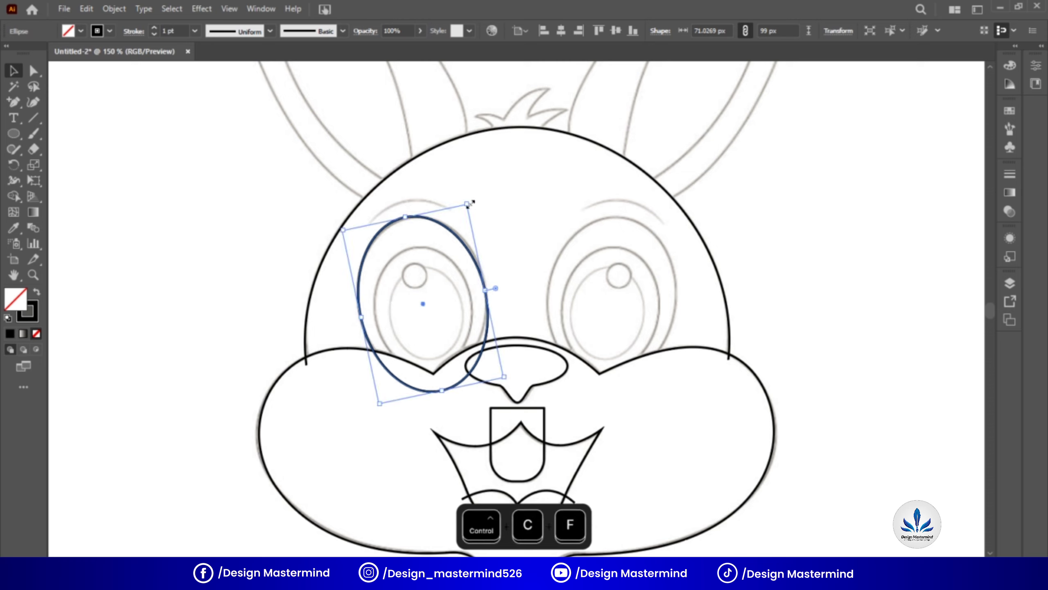
left_click_drag(467, 204, 467, 225)
left_click(424, 308)
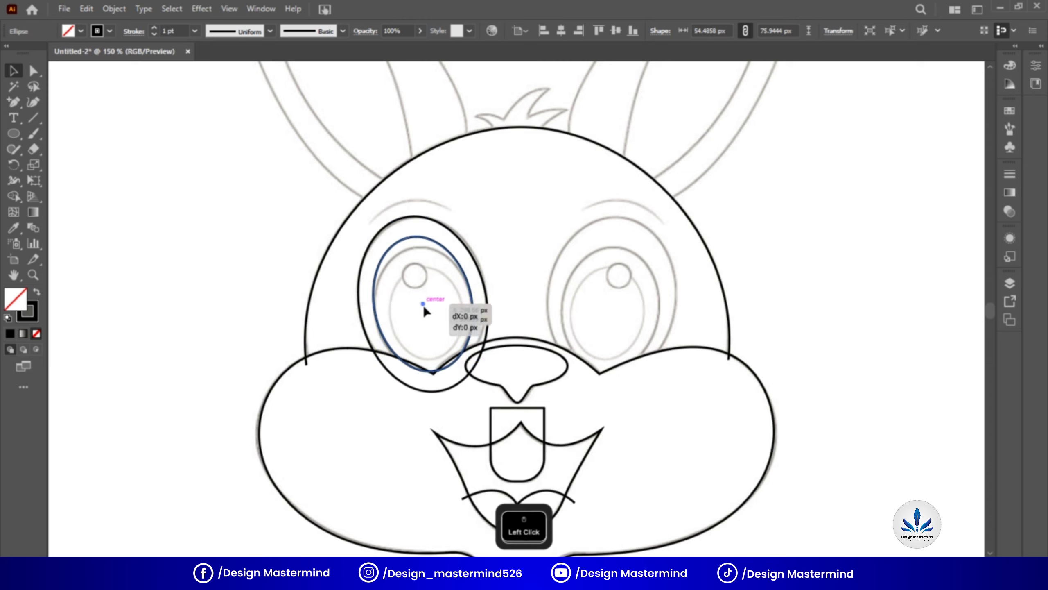
left_click_drag(424, 308, 425, 314)
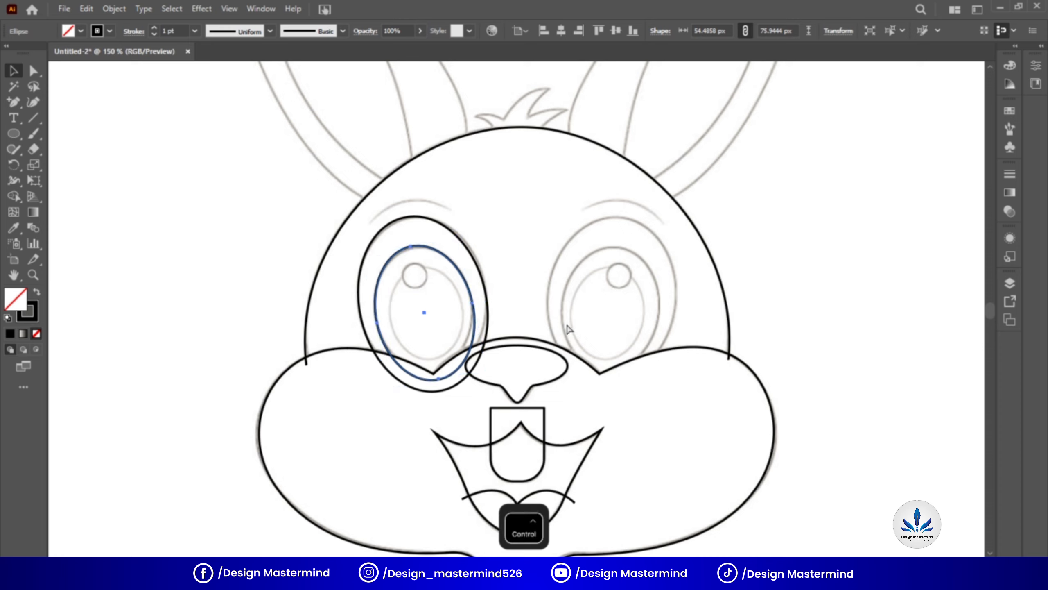
Duplicate the middle eye ellipse in place, shrink the copy to about 39 × 55 px, and nudge it onto the sketched innermost outline
key("ctrl+c")
key("ctrl+f")
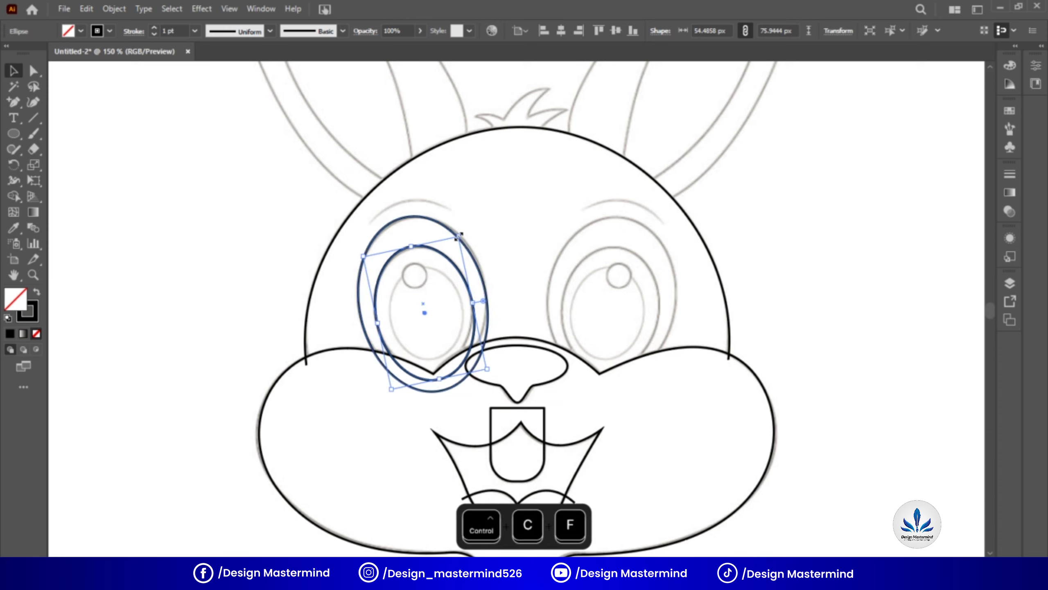
left_click_drag(459, 236, 457, 256)
left_click_drag(428, 309, 430, 310)
key("Down")
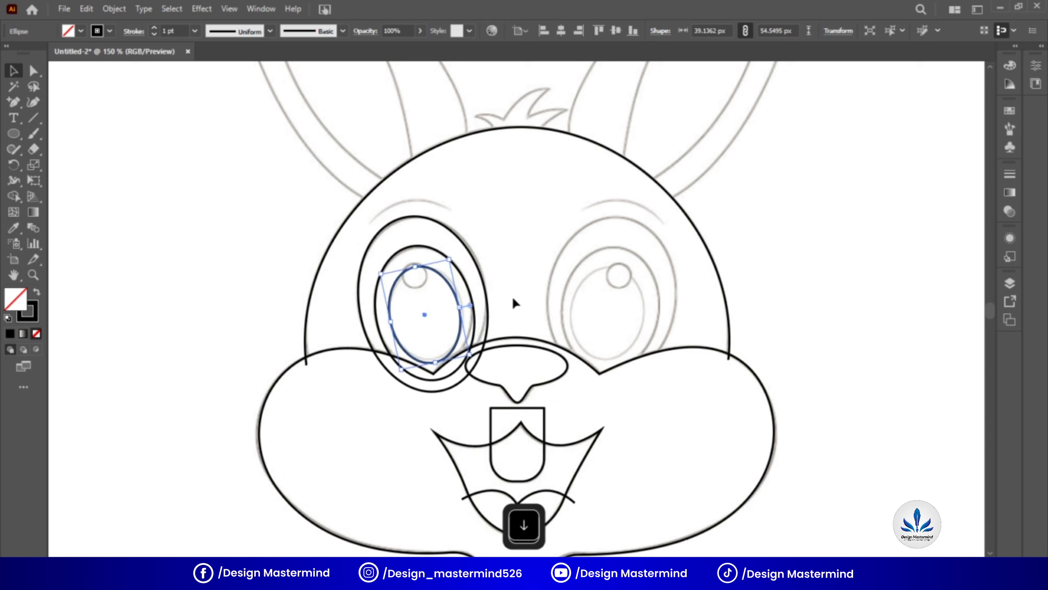
key("Right")
key("Right")
Draw a small circle over the sketched highlight near the top of the left eye
left_click(18, 134)
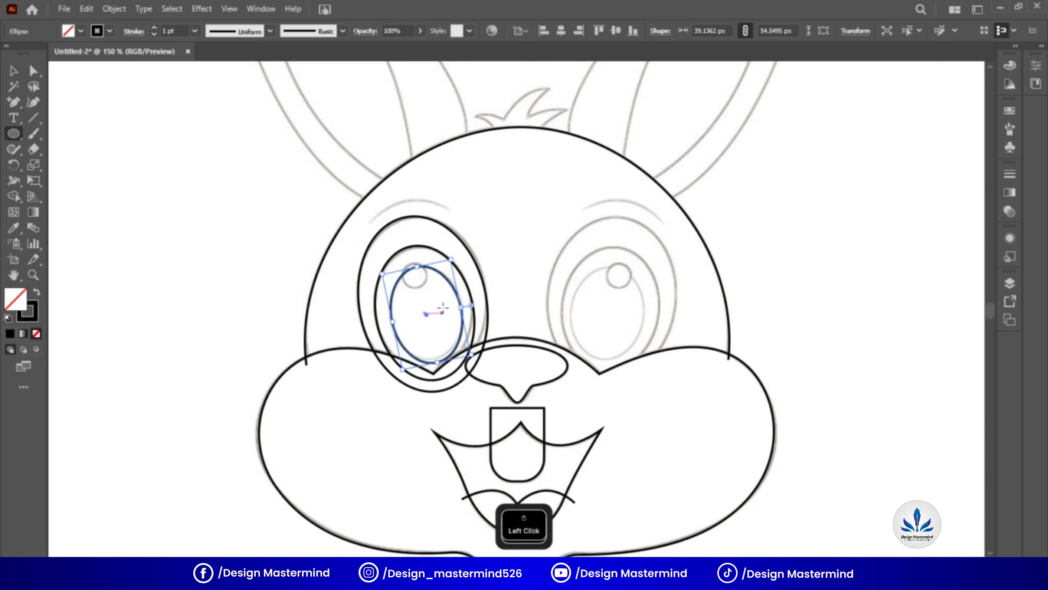
left_click_drag(414, 276, 418, 288)
left_click(16, 71)
Trace the sketched eyebrow above the left eye as an open curve with the Pen tool, and deselect it
right_click(19, 102)
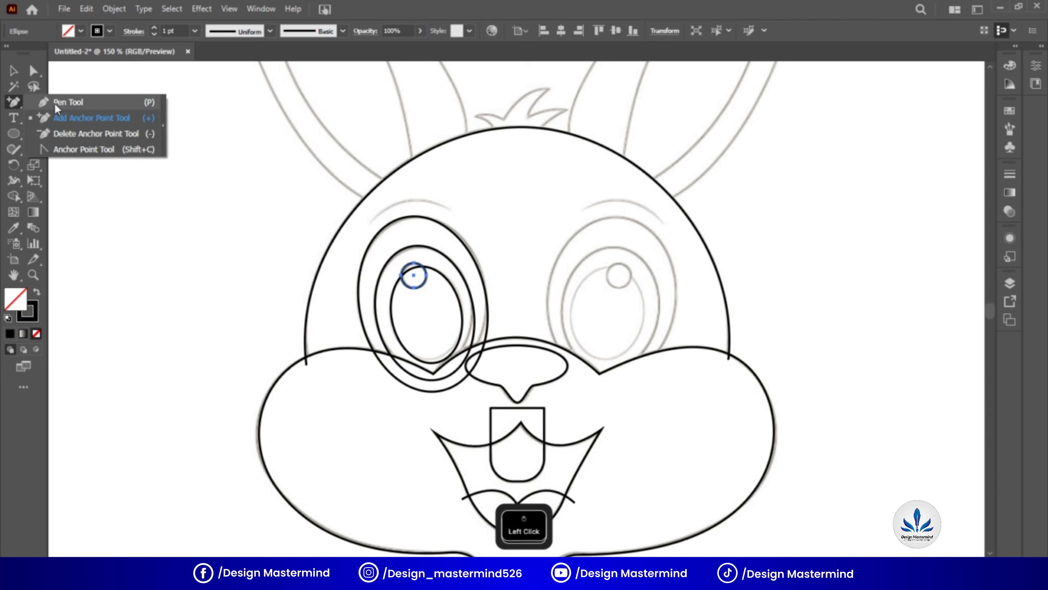
left_click(54, 102)
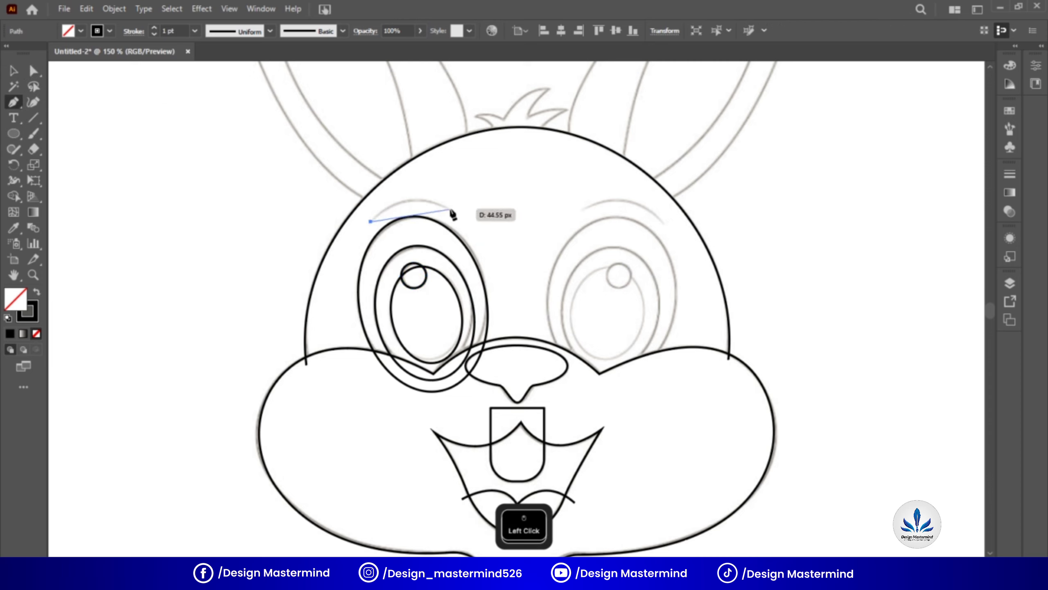
left_click_drag(475, 228, 495, 237)
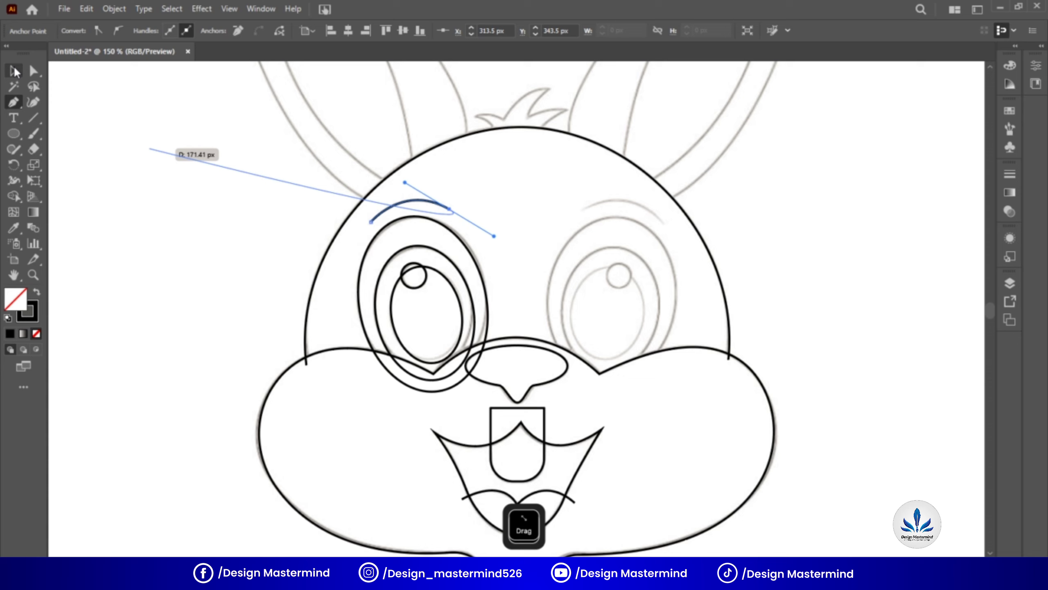
left_click(15, 71)
left_click(298, 160)
Give the eyebrow curve a 5 pt stroke with the lens-shaped width profile tapering at both ends, and expand its appearance
left_click(423, 201)
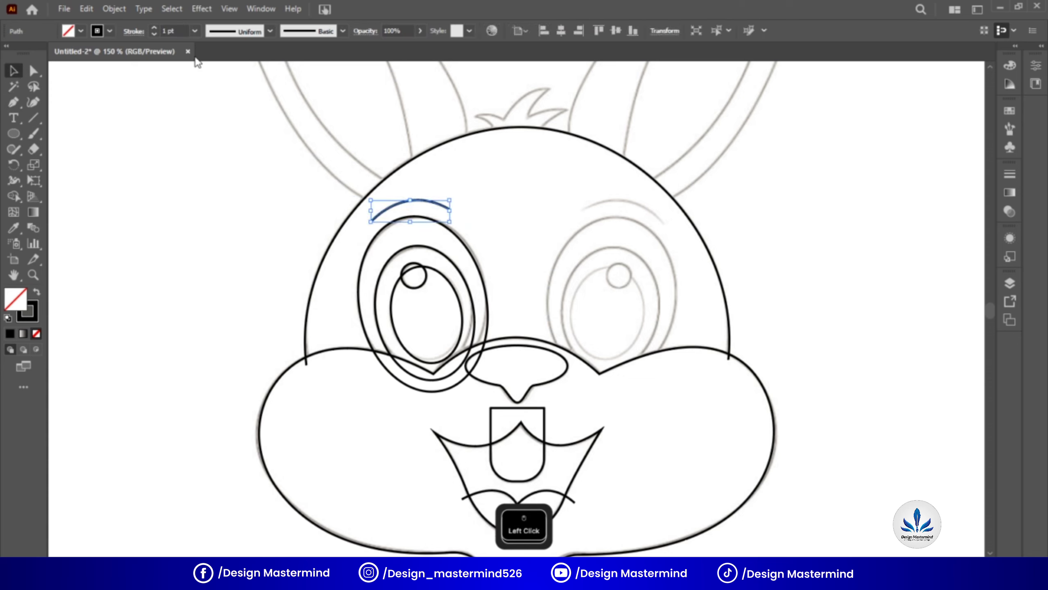
scroll(176, 31, "up", 5)
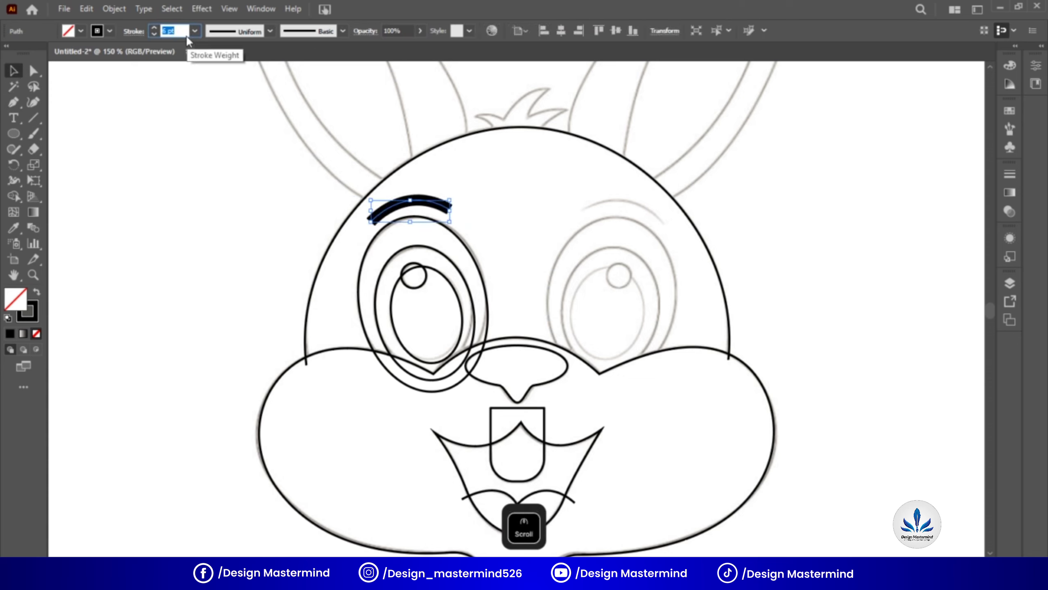
left_click(270, 31)
left_click(248, 75)
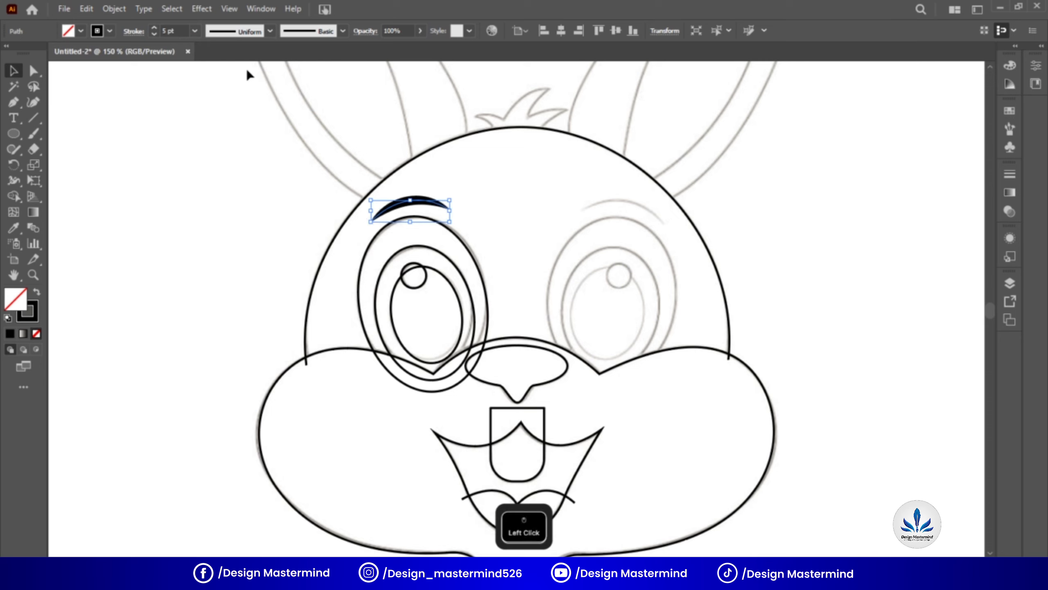
left_click(477, 198)
left_click(411, 202)
left_click(113, 9)
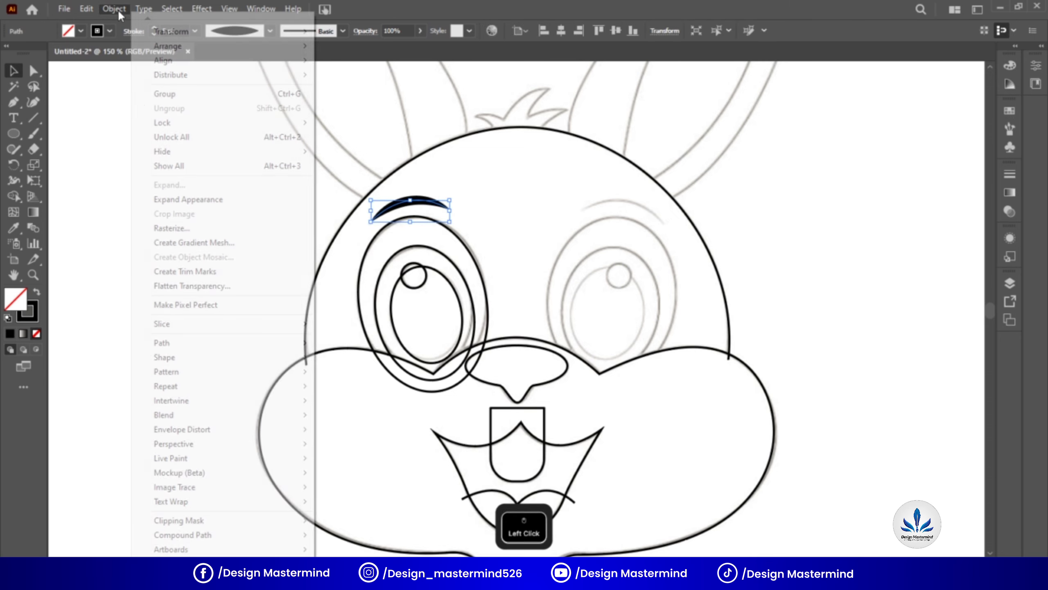
left_click(186, 200)
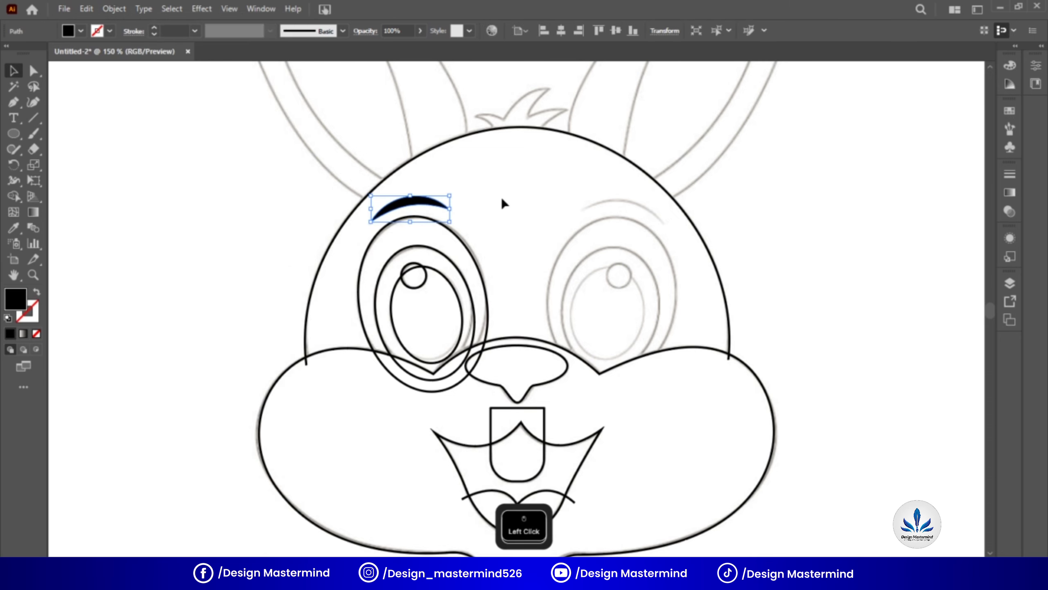
Reflect a copy of the left eye and eyebrow across the vertical axis, and move it horizontally onto the right sketched eye
left_click_drag(479, 175, 413, 272)
right_click(414, 273)
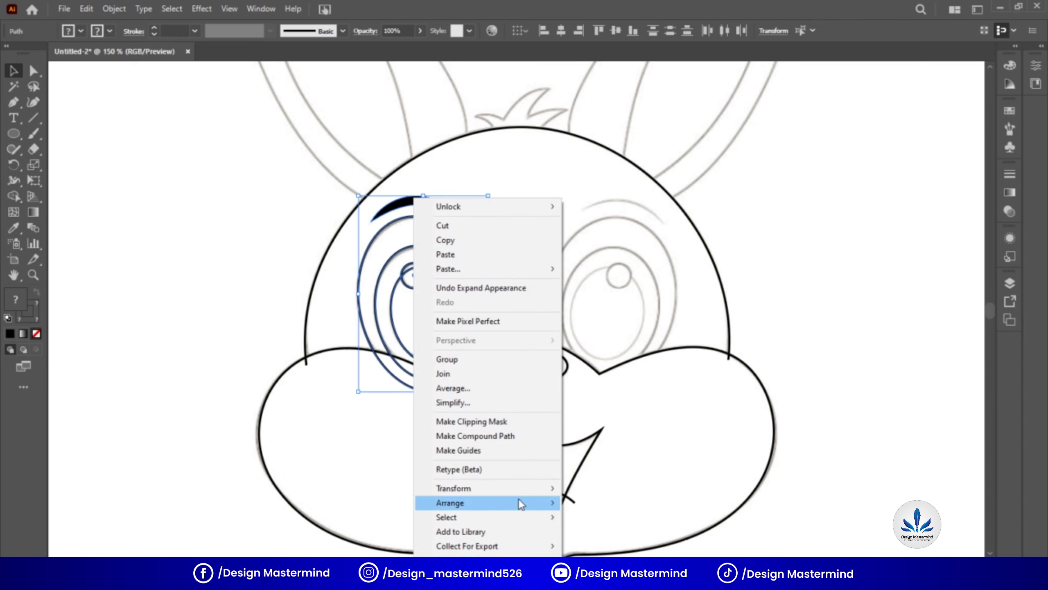
mouse_move(547, 489)
left_click(604, 425)
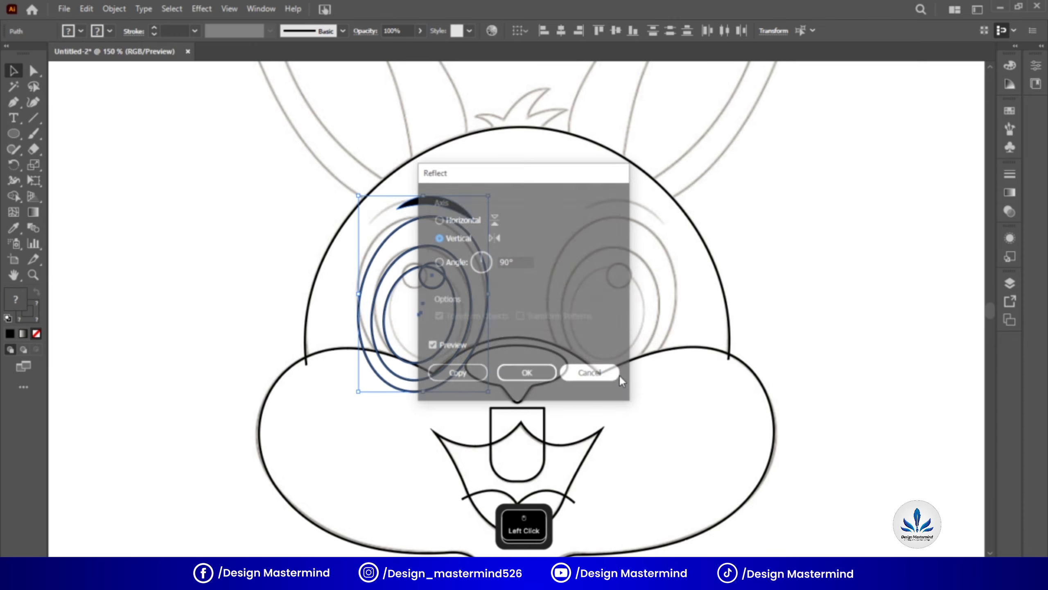
left_click(457, 376)
left_click_drag(454, 210, 641, 210)
left_click(702, 290)
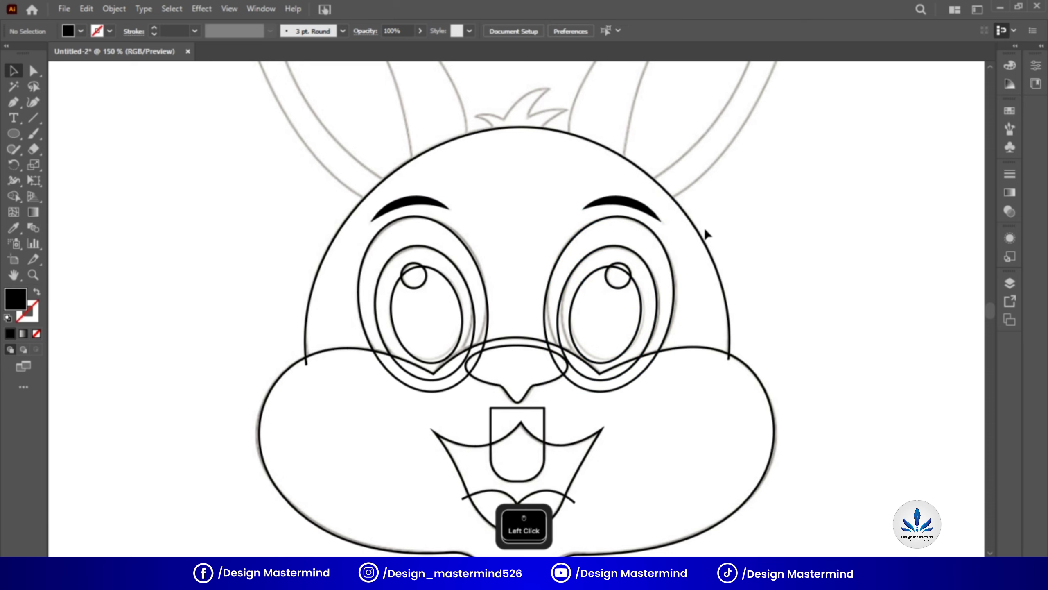
Trace the right ear's inward-facing outer edge with the Pen tool from inside the head to the tip, using a black stroke without fill
left_click_drag(704, 229, 705, 353)
left_click_drag(604, 270, 538, 390)
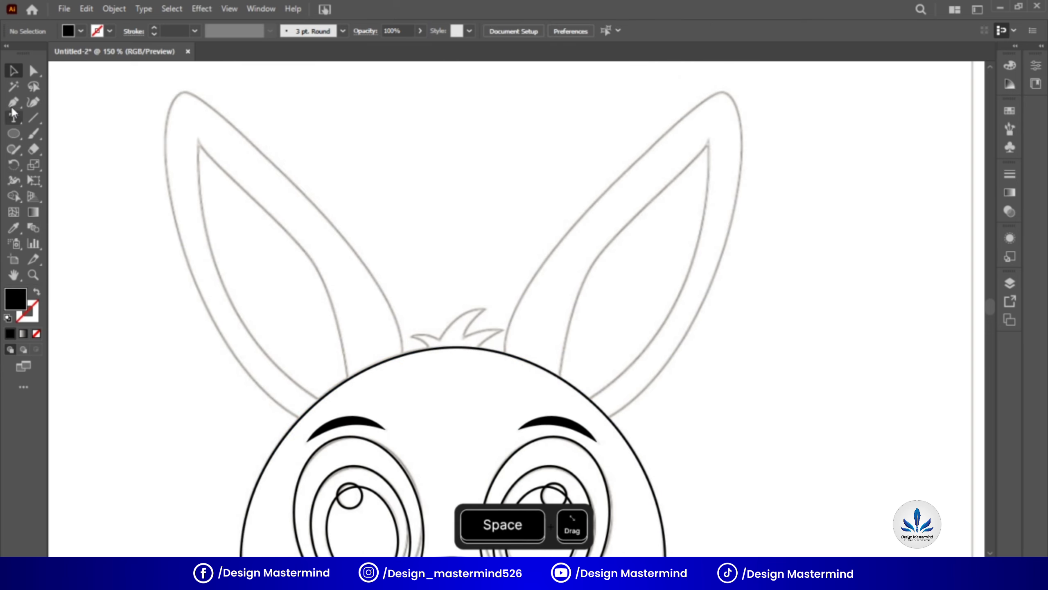
key("p")
left_click(504, 366)
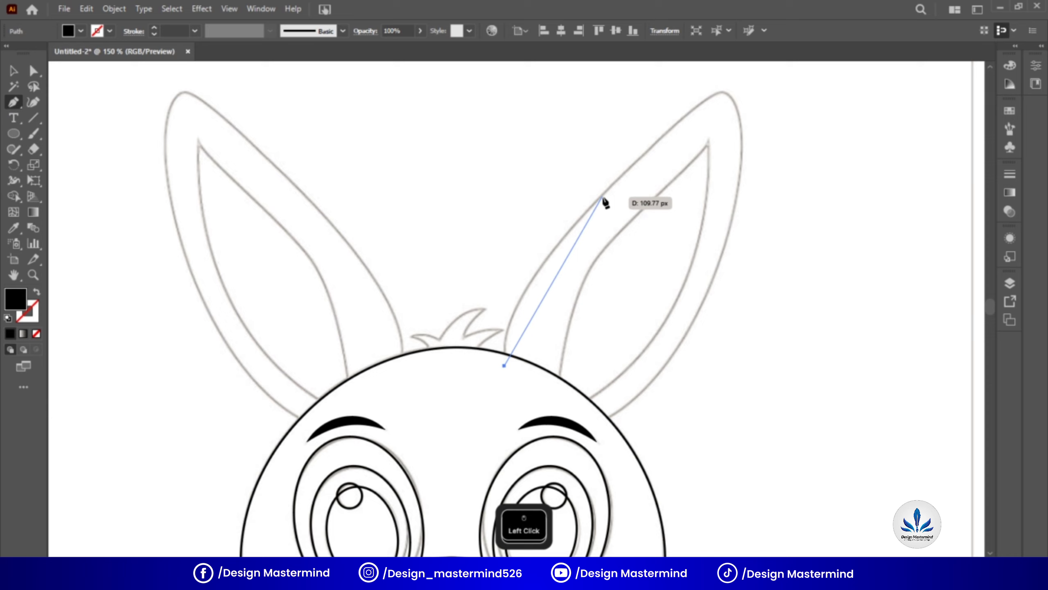
left_click_drag(590, 209, 714, 97)
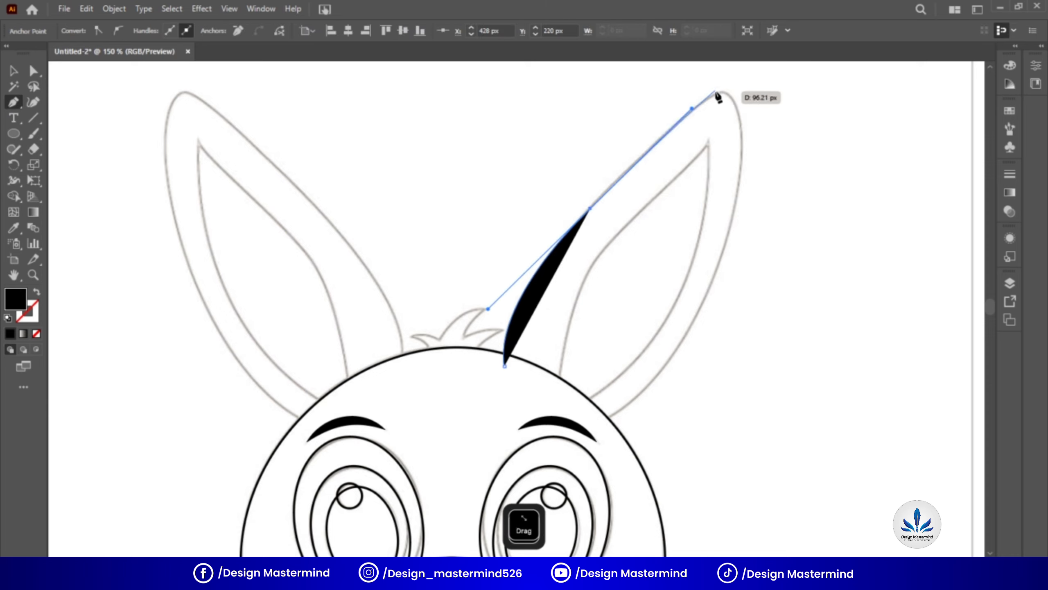
left_click(710, 97)
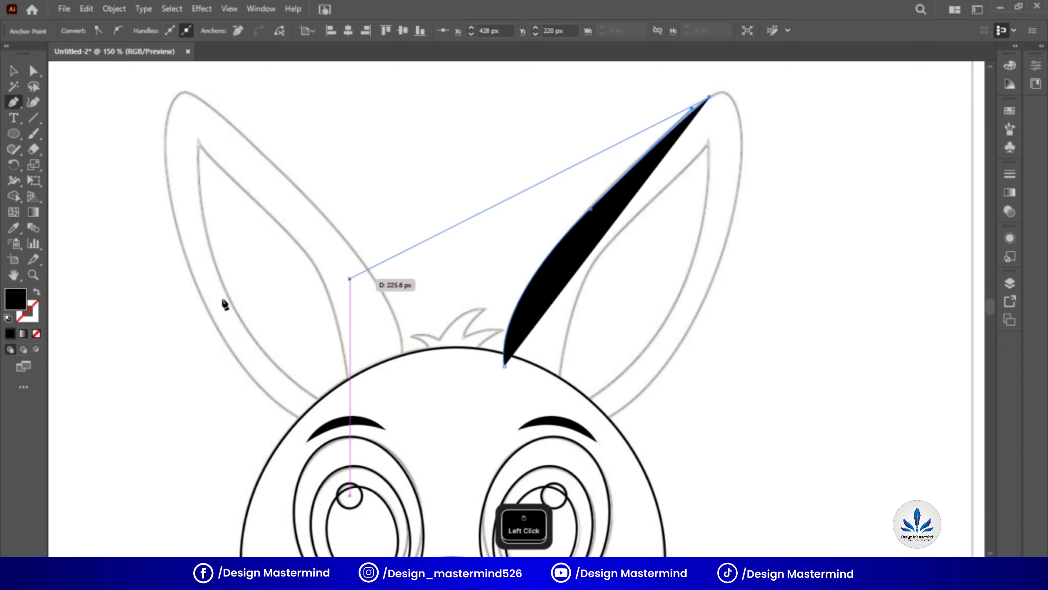
left_click(36, 291)
Continue the ear path around the tip and down the outward side to just inside the head, and end it as an open path
left_click_drag(656, 140, 745, 185)
key("ctrl+z")
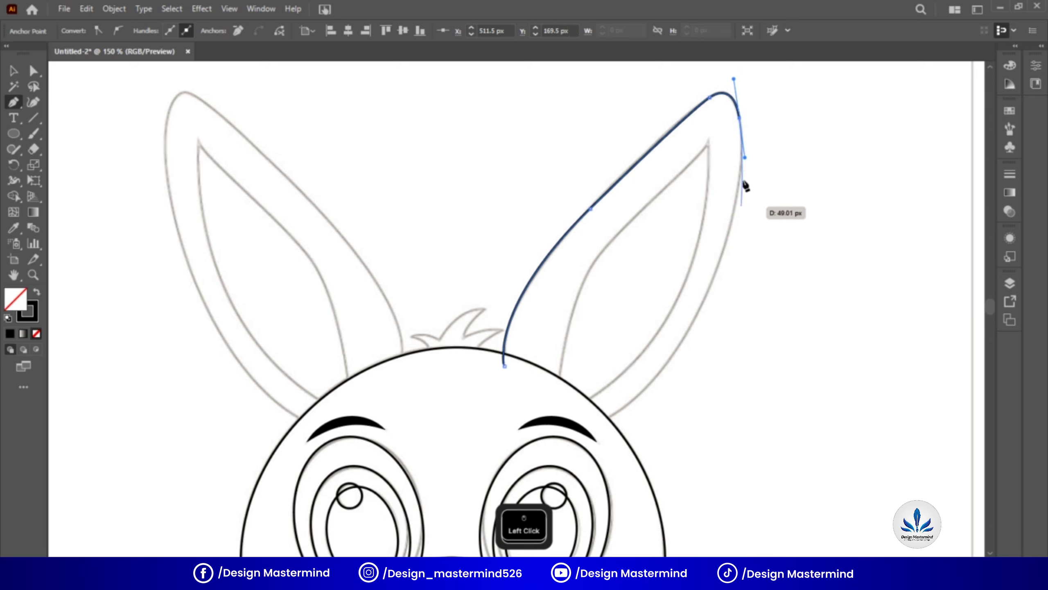
left_click_drag(740, 118, 623, 461)
left_click(691, 330)
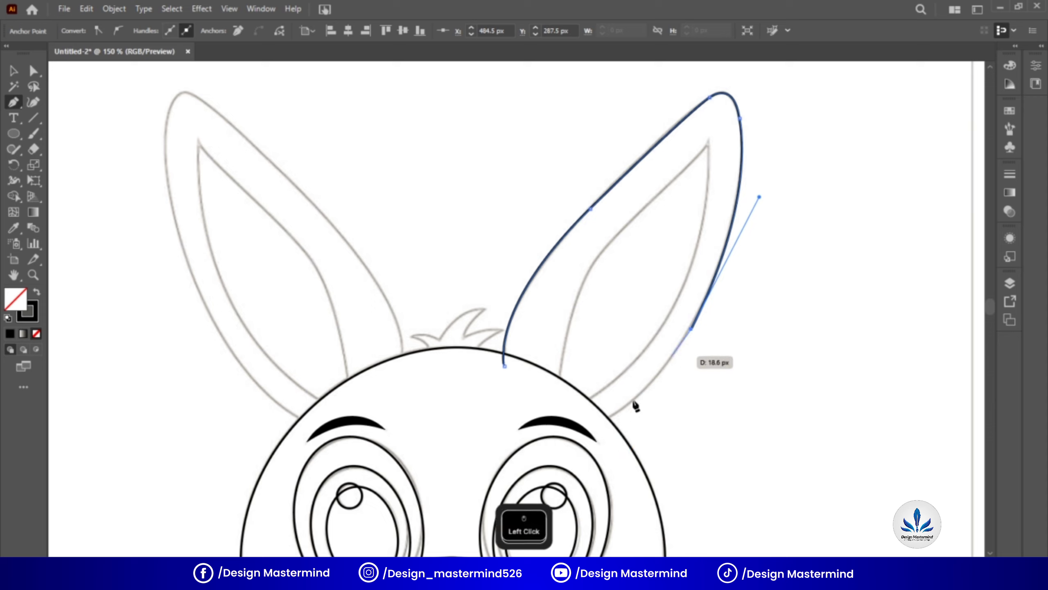
left_click_drag(601, 422, 563, 437)
key("Return")
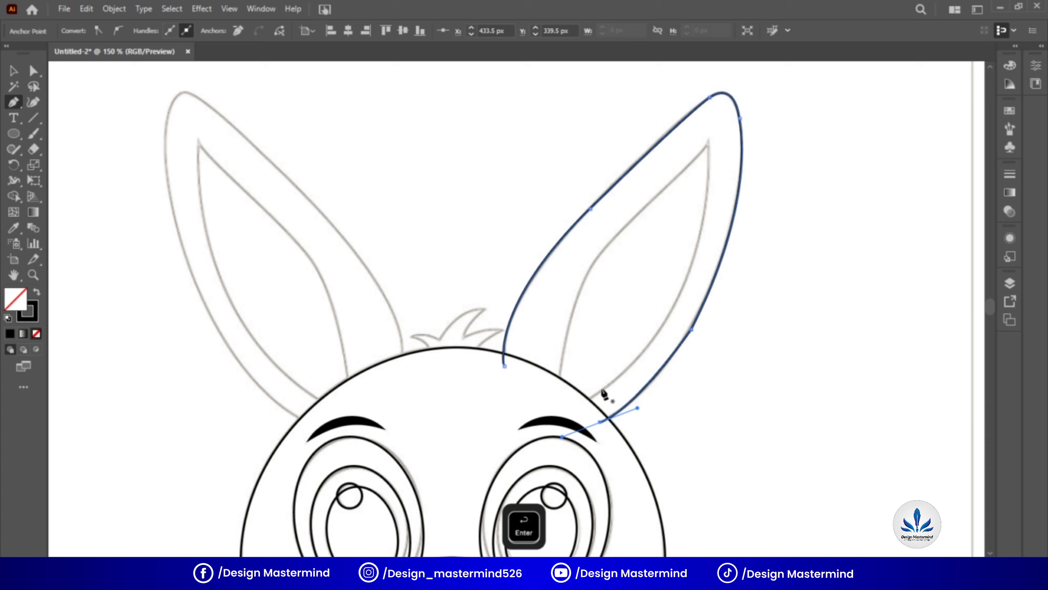
Trace the right ear's inner outline from inside the head to its pointed tip and back down to the head, and deselect it
left_click(558, 390)
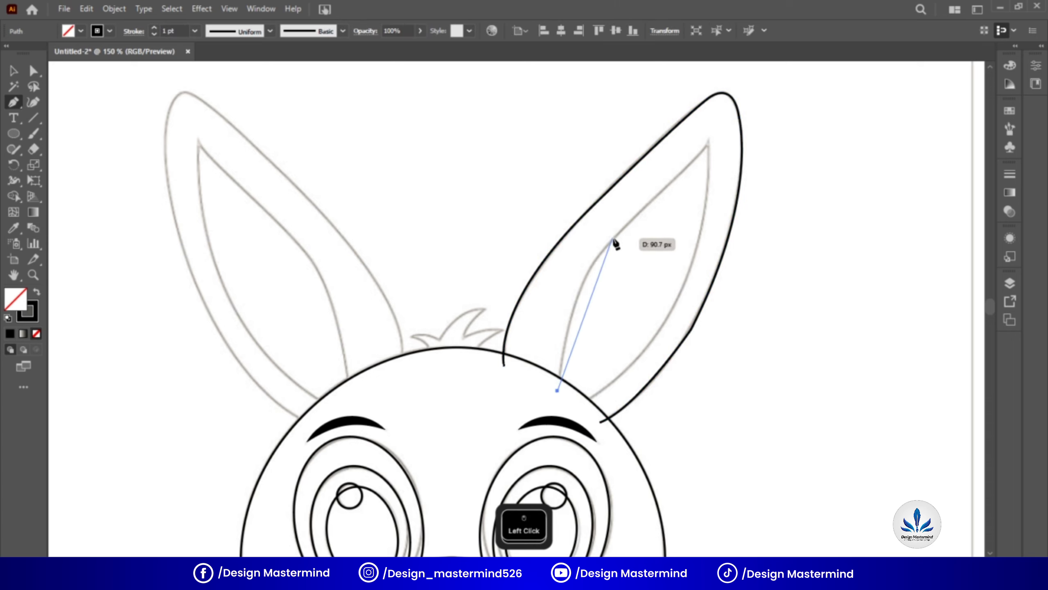
left_click_drag(614, 239, 664, 188)
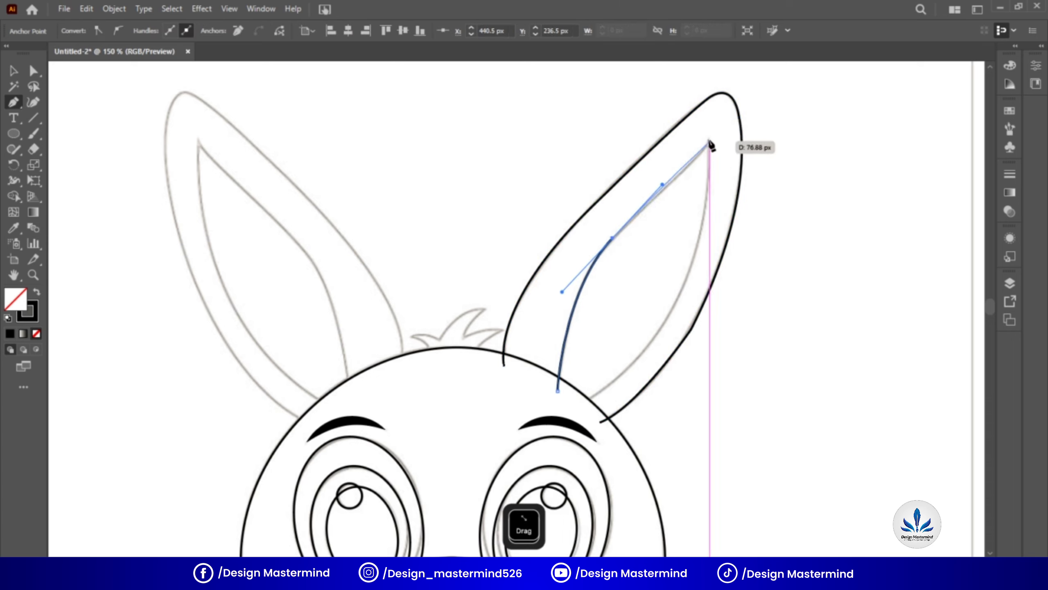
left_click_drag(710, 140, 710, 141)
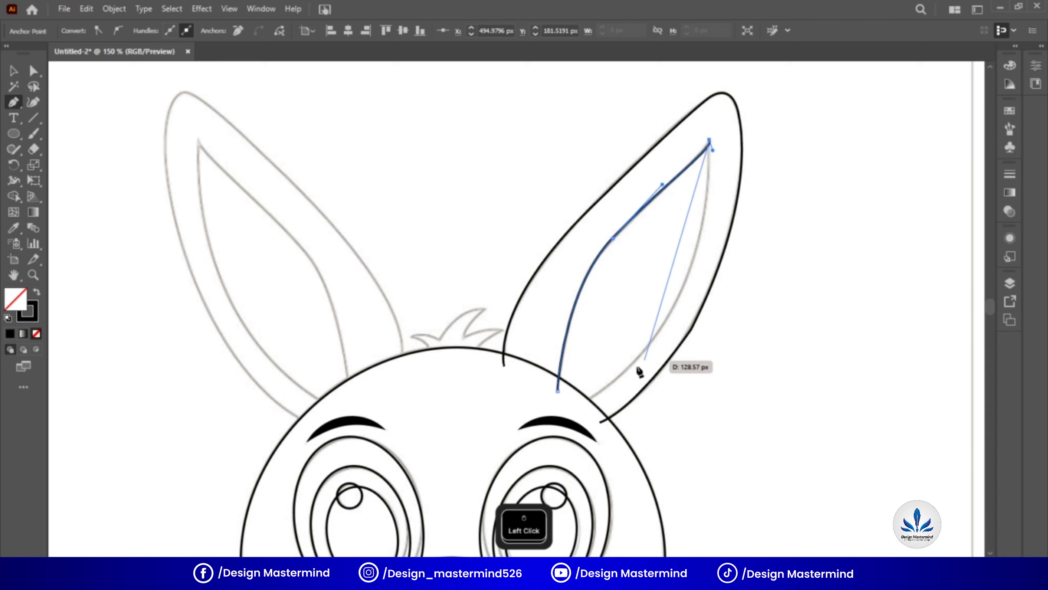
left_click_drag(584, 403, 433, 500)
left_click_drag(368, 366, 281, 268)
left_click(14, 71)
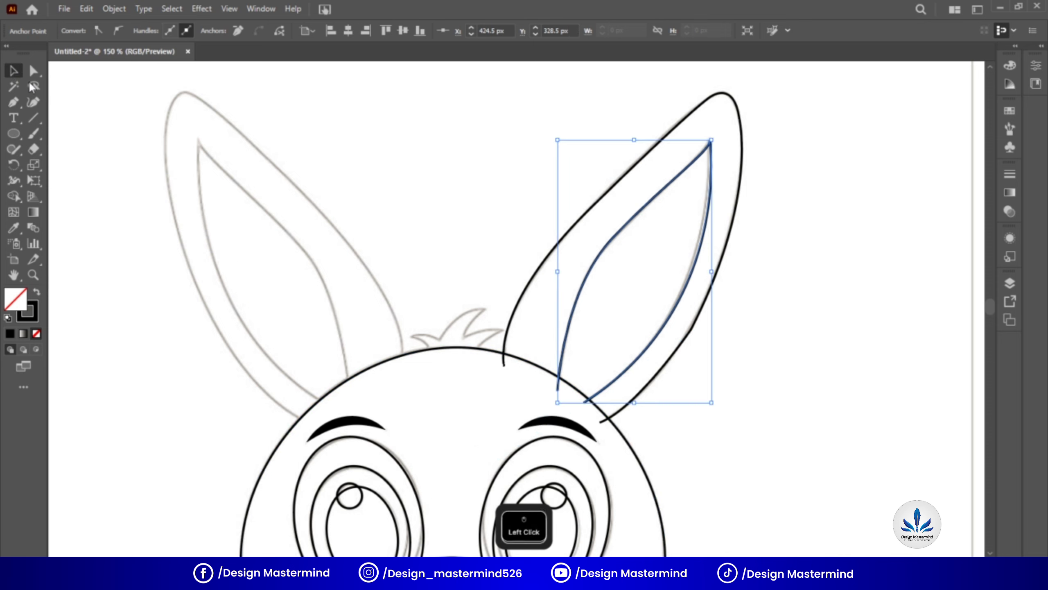
left_click(600, 133)
left_click_drag(598, 118, 681, 224)
right_click(681, 223)
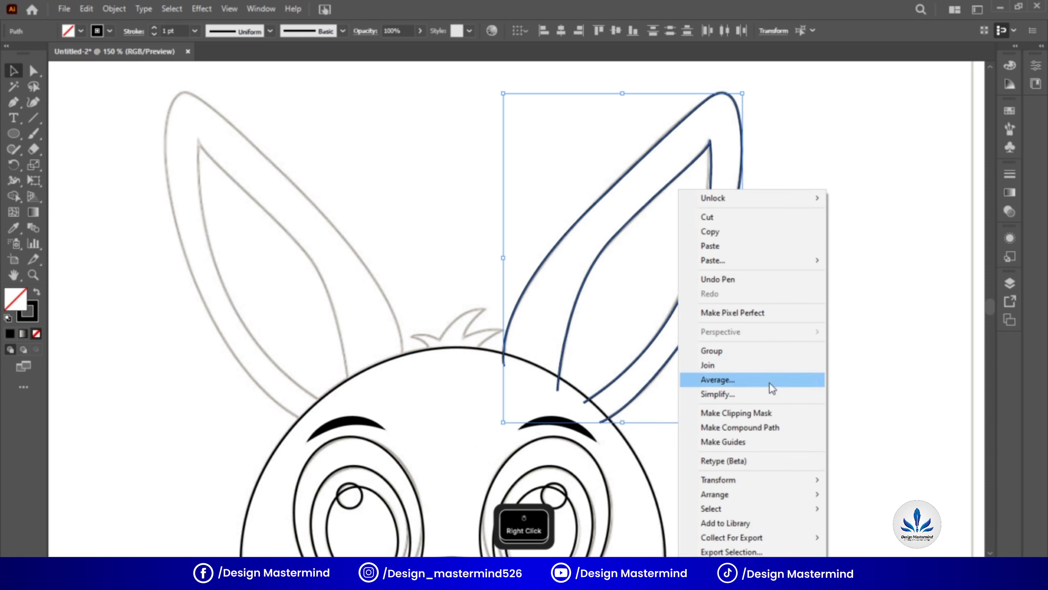
left_click(834, 179)
Reflect a copy of both right ear outlines across the vertical axis, and move it horizontally onto the left sketched ear
left_click_drag(800, 94, 670, 202)
right_click(670, 203)
mouse_move(785, 472)
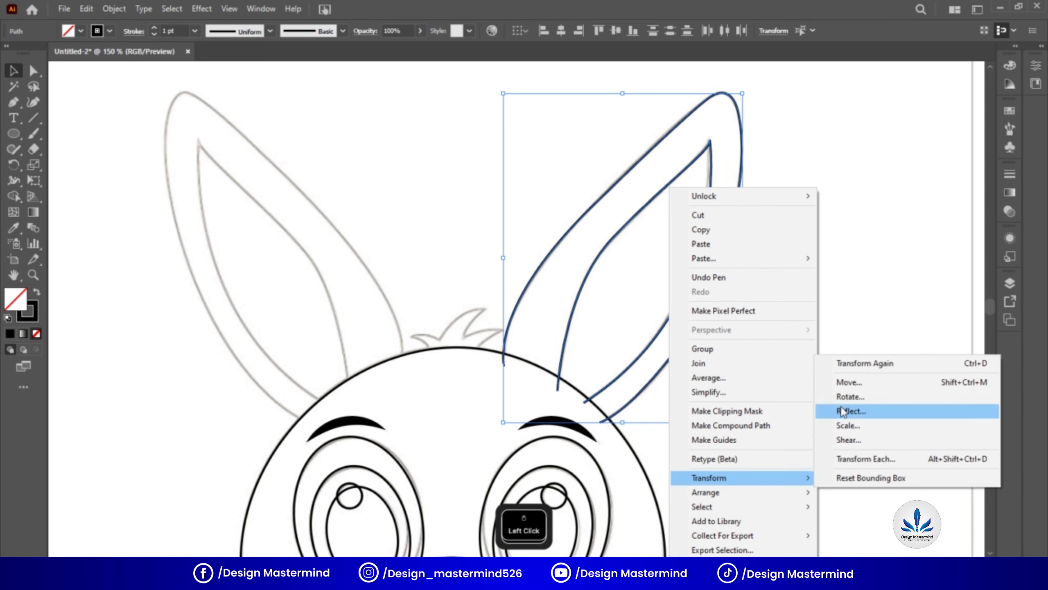
left_click(841, 406)
left_click(457, 374)
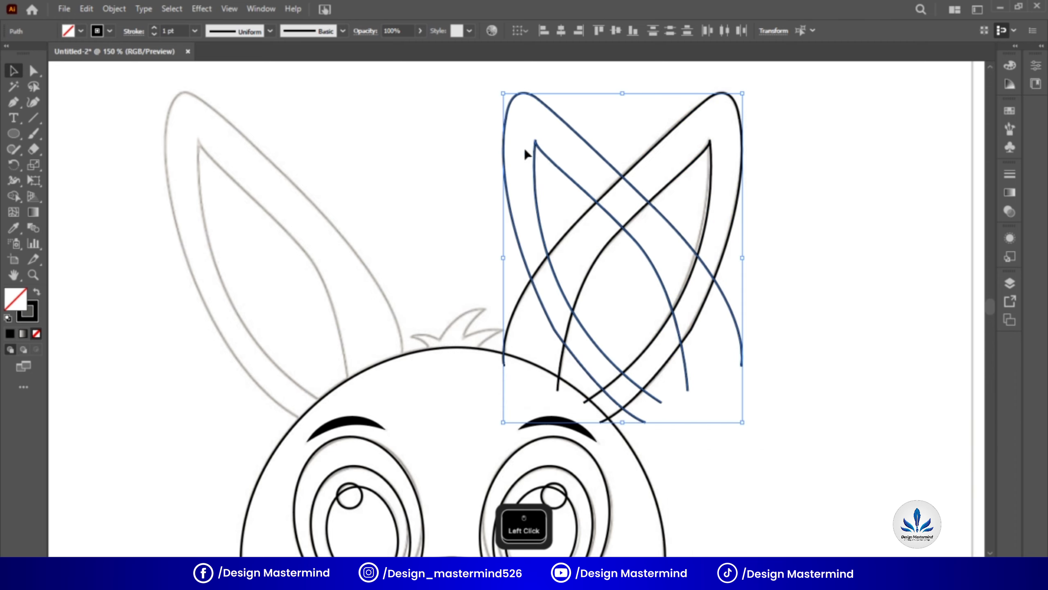
left_click_drag(552, 161, 213, 166)
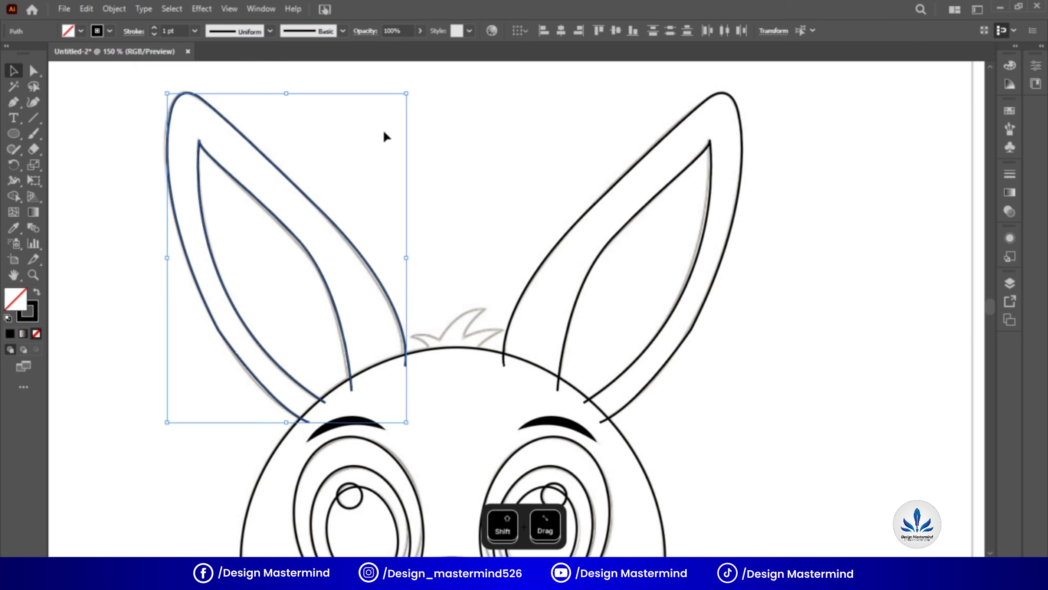
Trace the hair tuft on top of the head with the Pen tool as an open path ending inside the head, and deselect it
left_click(449, 130)
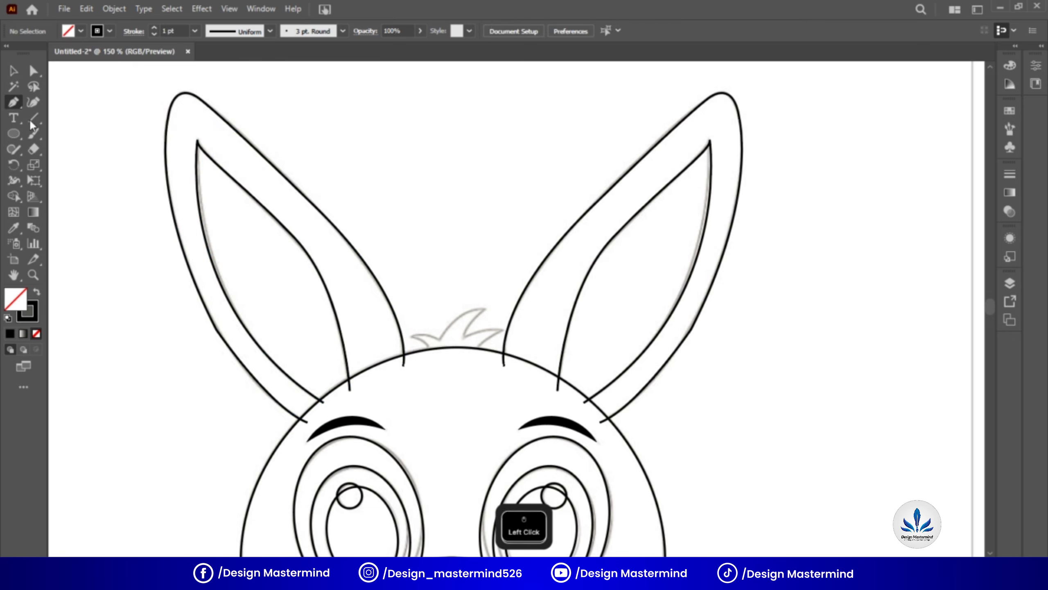
key("ctrl+equal")
key("ctrl+equal")
left_click(339, 395)
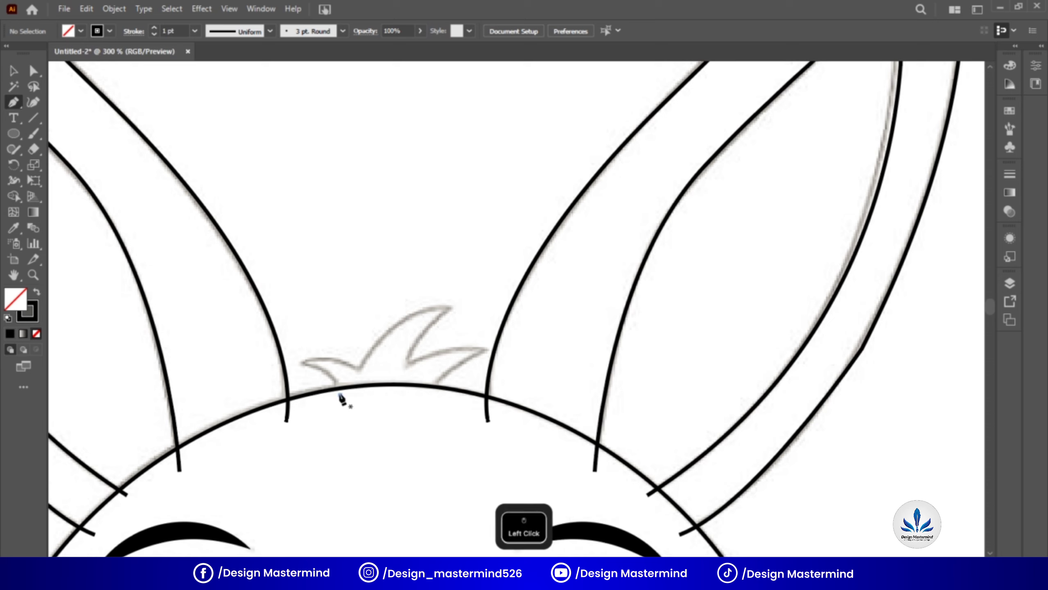
left_click(297, 364)
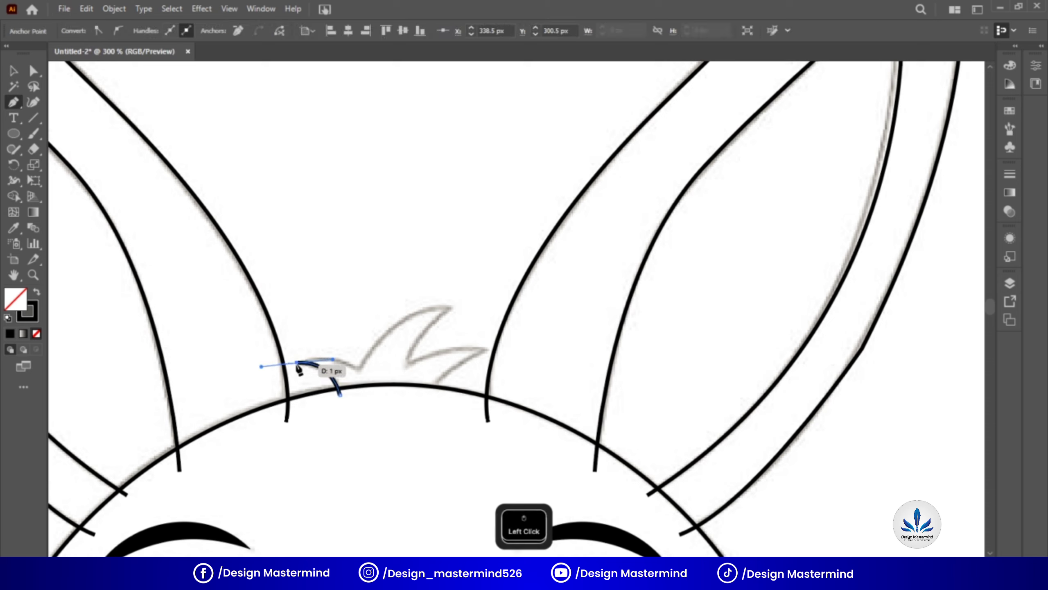
left_click_drag(368, 387, 376, 394)
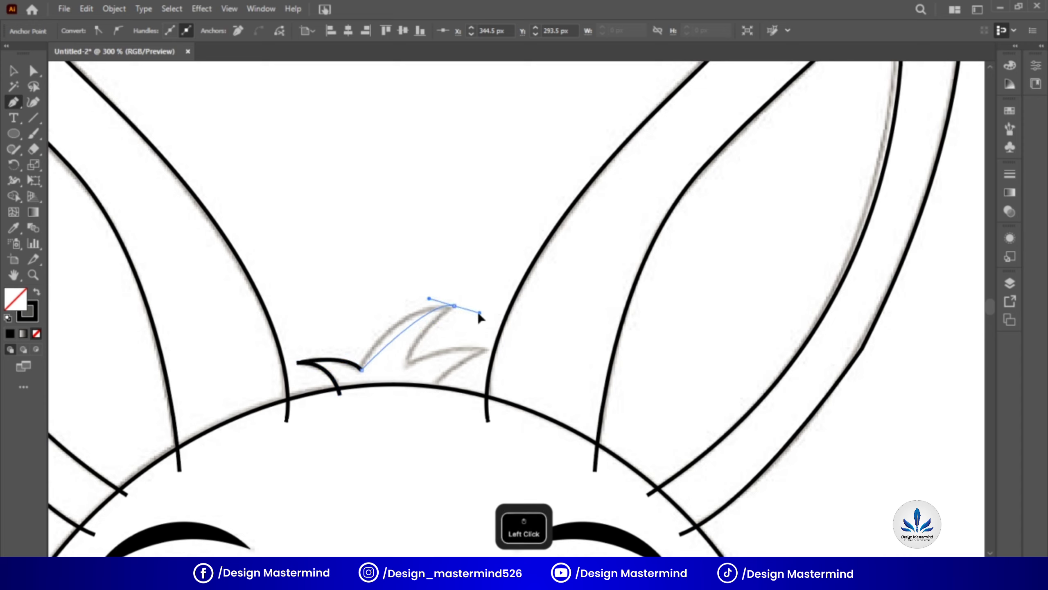
left_click(454, 306)
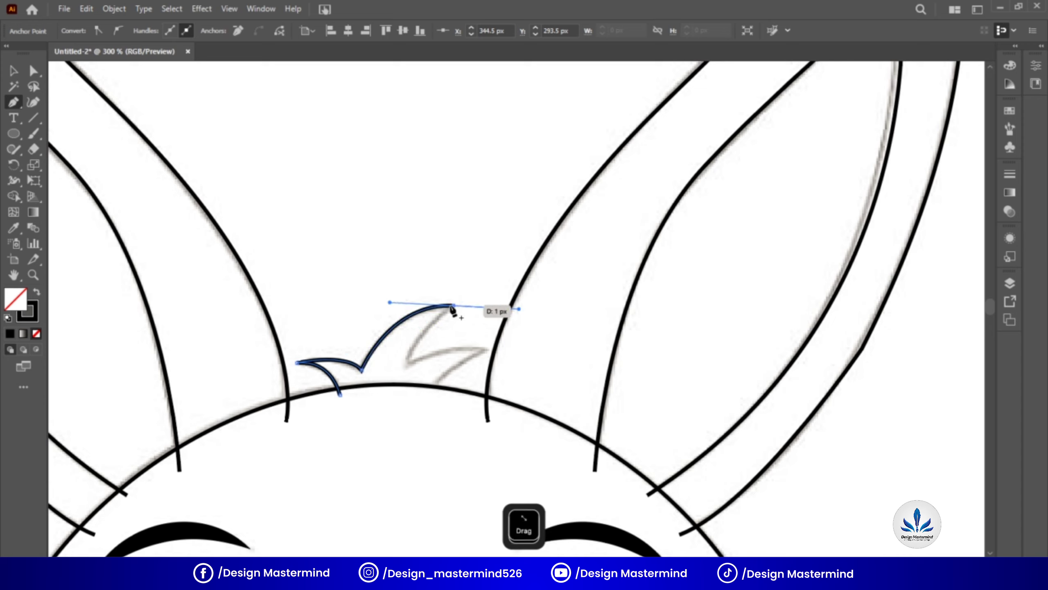
left_click(409, 369)
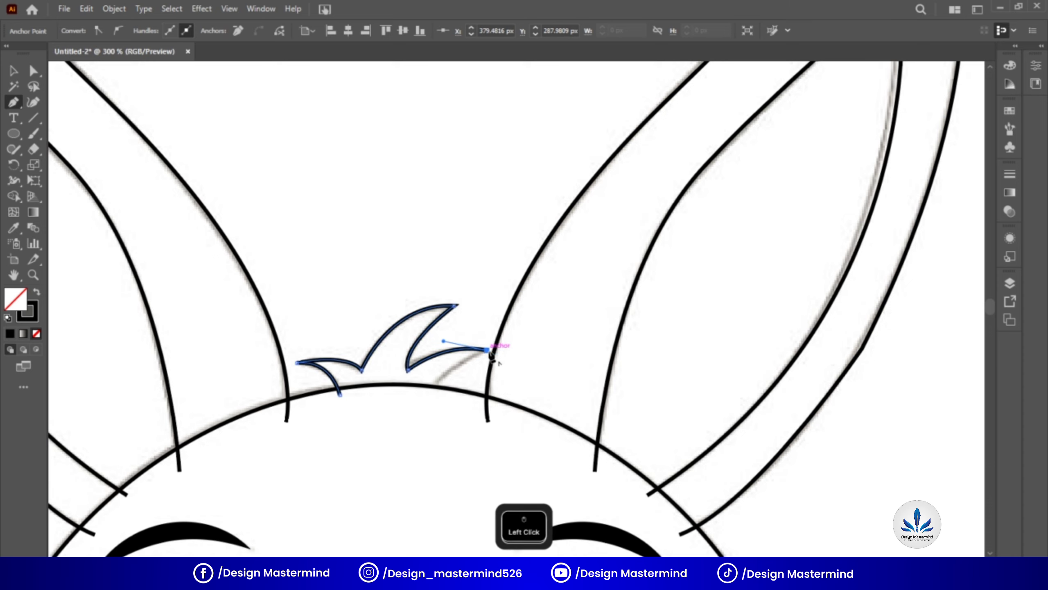
left_click_drag(432, 403, 433, 433)
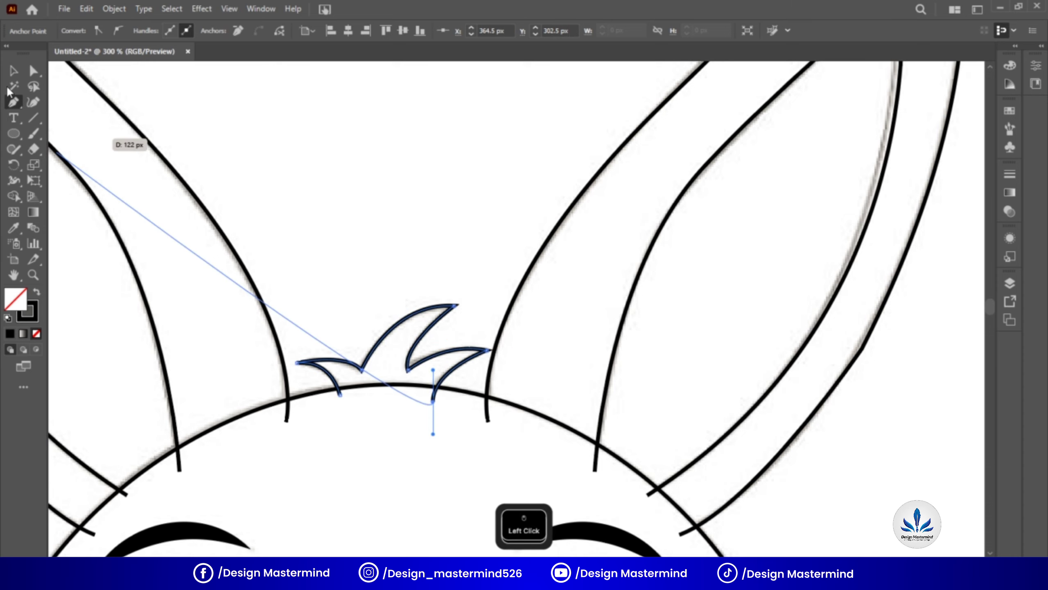
left_click(13, 71)
left_click(376, 182)
Unlock the placed sketch image and remove it from the artboard
key("ctrl+minus")
key("ctrl+minus")
key("ctrl+minus")
key("ctrl+minus")
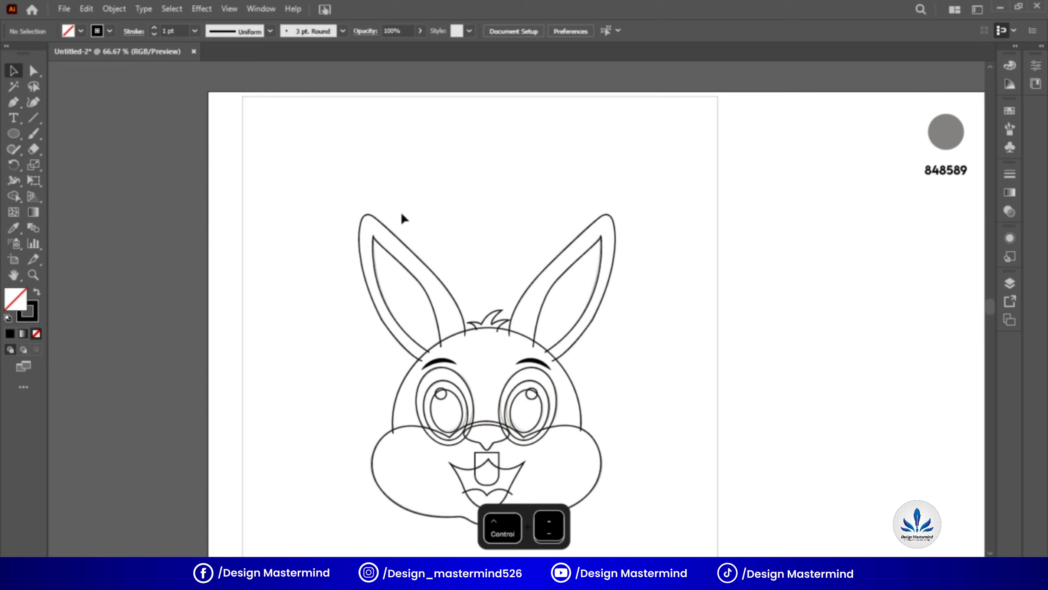
scroll(653, 133, "down", 3)
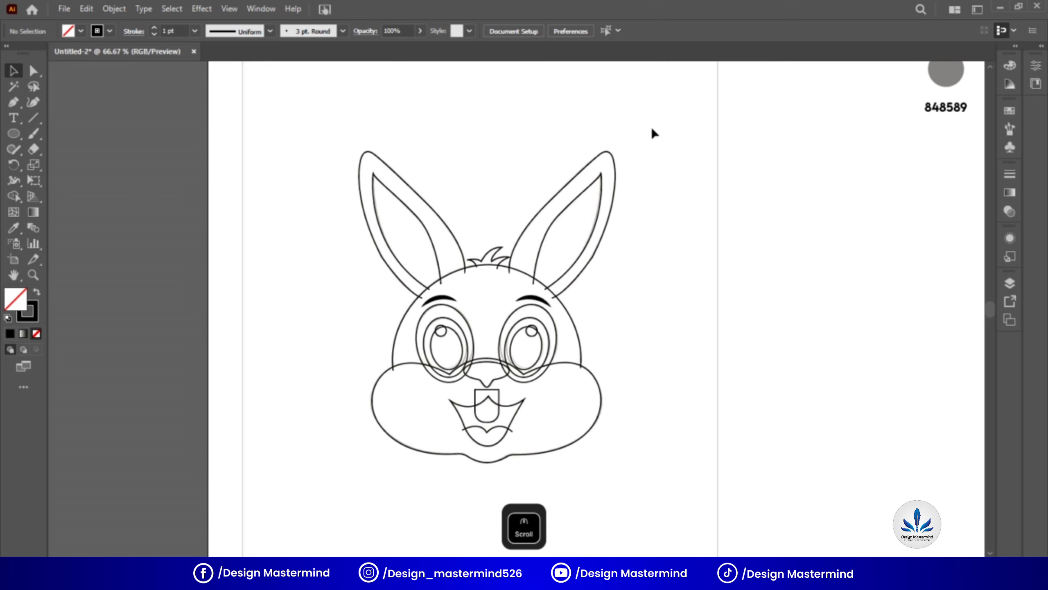
left_click(101, 10)
left_click(165, 139)
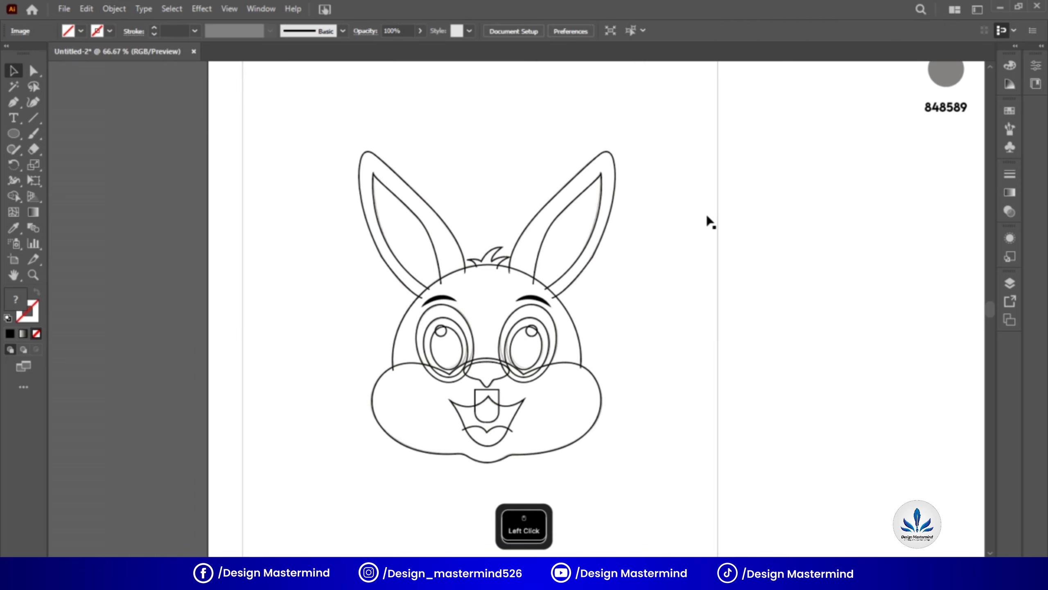
key("ctrl+2")
Select all the rabbit outlines and build both ears and the upper head as black shapes without stroke using Shape Builder
left_click_drag(680, 110, 346, 470)
left_click(12, 199)
left_click(79, 31)
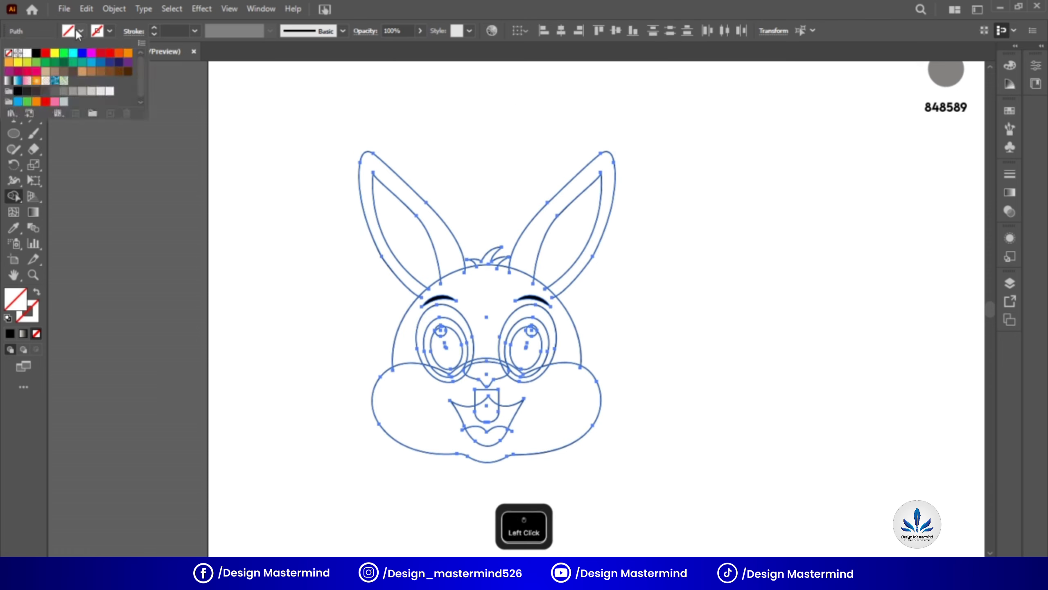
left_click(374, 203)
left_click(398, 236)
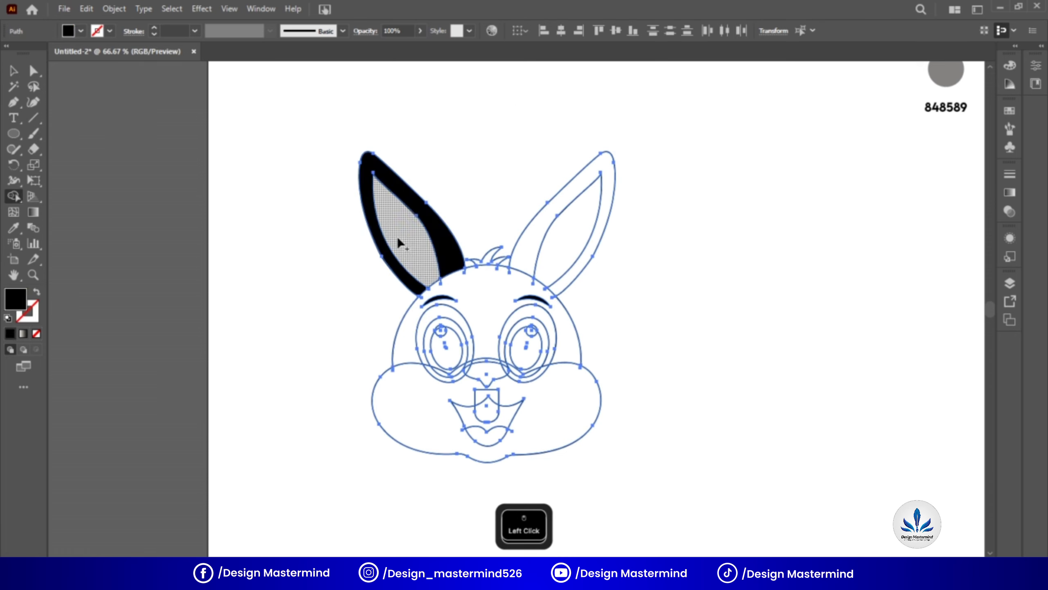
left_click(529, 252)
left_click(553, 238)
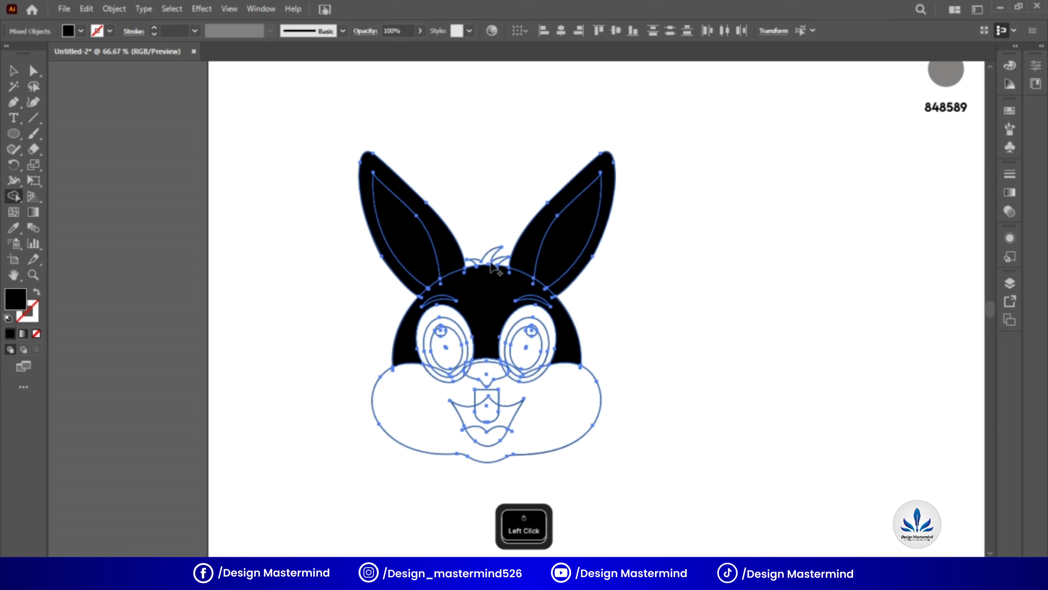
Build the hair tuft and the rings, pupils and highlights of both eyes as separate black shapes with Shape Builder
left_click(527, 334)
key("ctrl+plus")
key("ctrl+plus")
key("ctrl+plus")
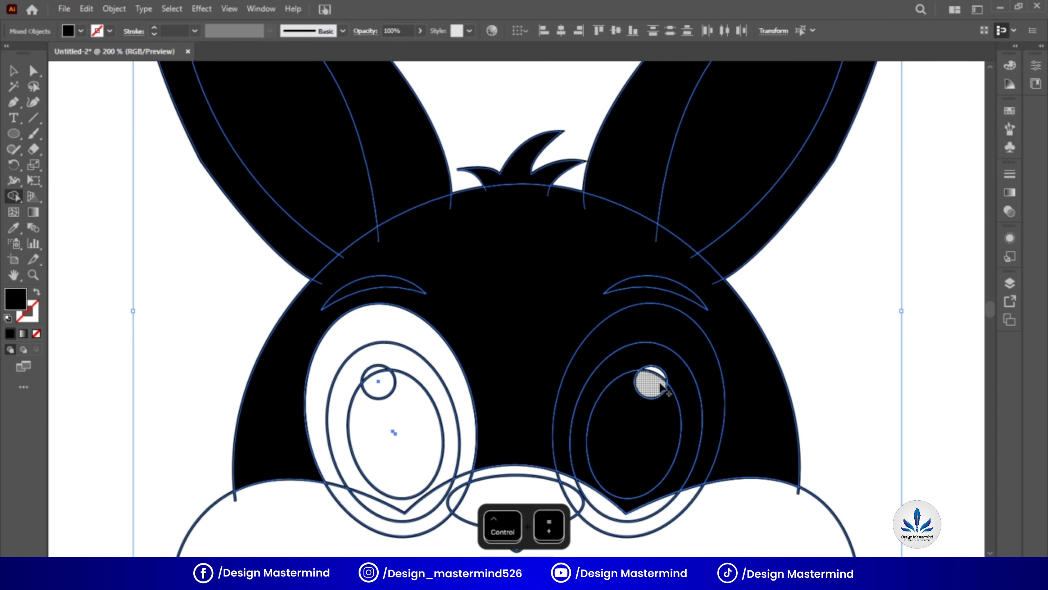
left_click(651, 381)
left_click(363, 326)
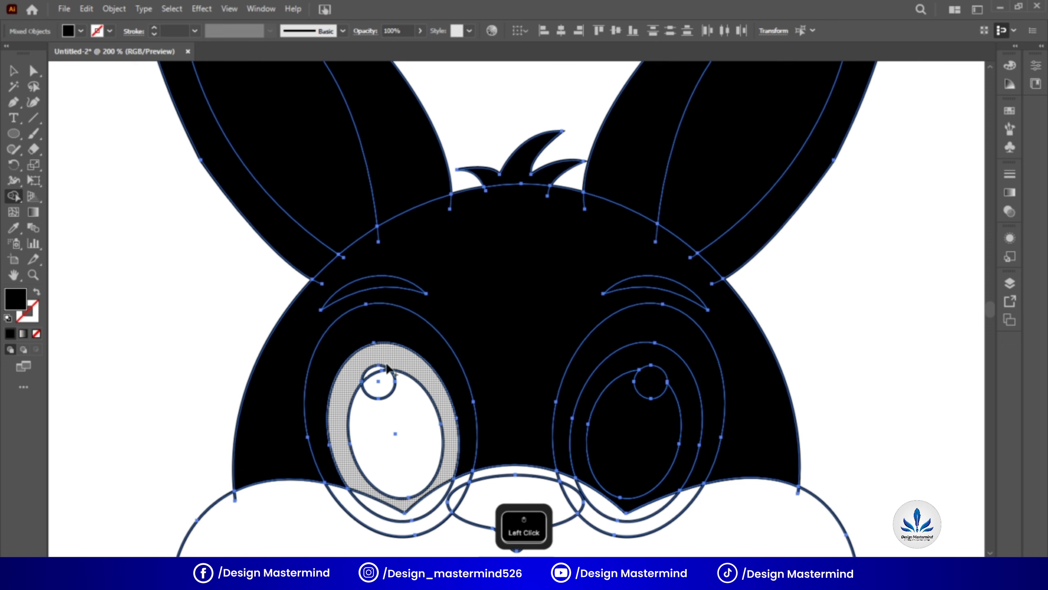
left_click(350, 371)
left_click(409, 412)
left_click(377, 374)
Merge the eye overlaps into the cheek shape and join the nose pieces into one black shape with Shape Builder
scroll(384, 376, "down", 4)
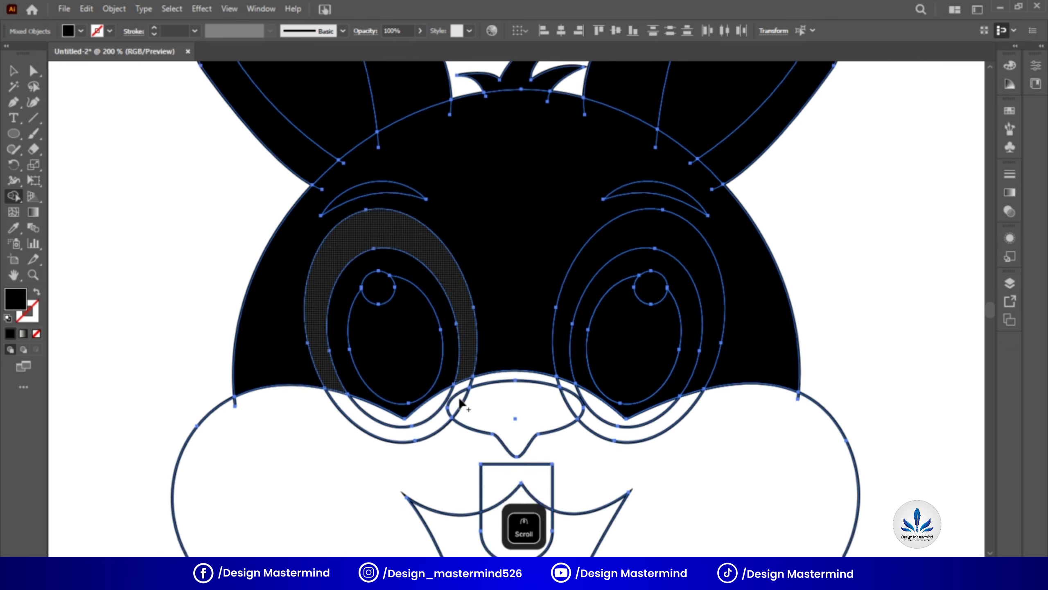
left_click_drag(388, 402, 408, 363)
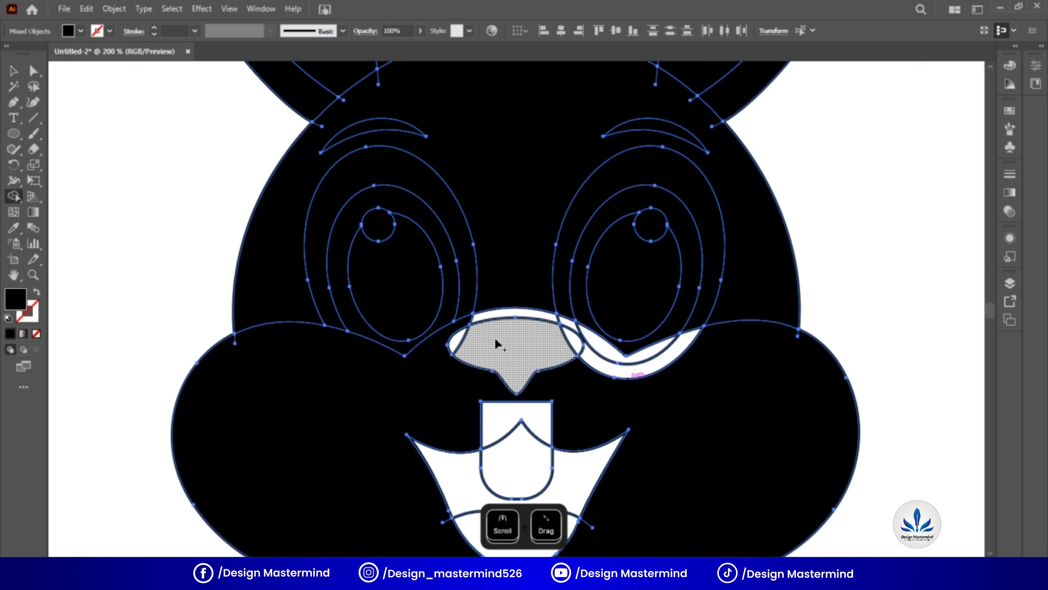
left_click(495, 339)
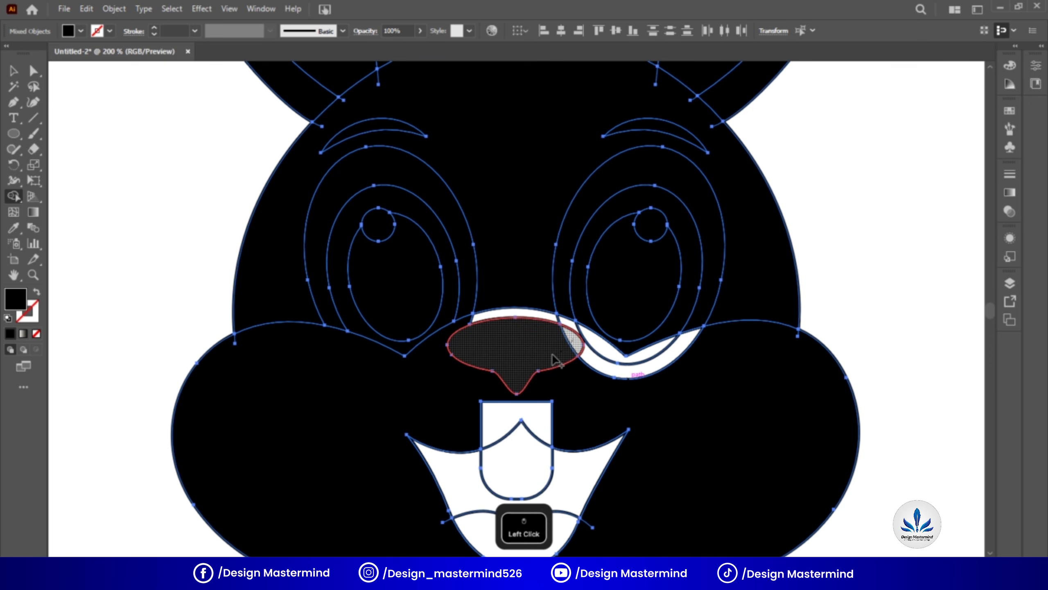
left_click_drag(551, 339, 465, 323)
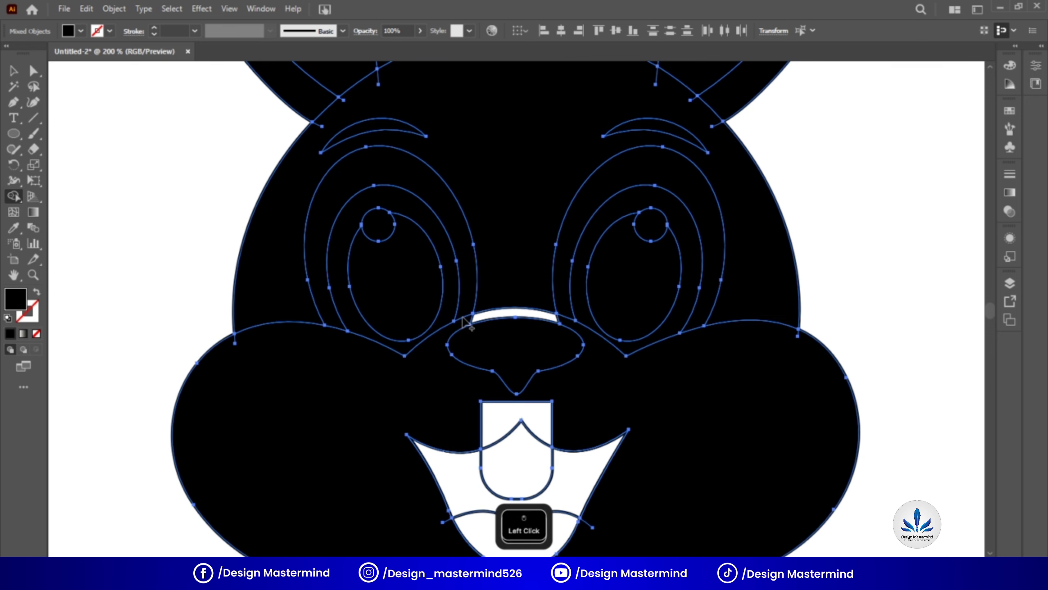
left_click(479, 324)
scroll(479, 324, "down", 2)
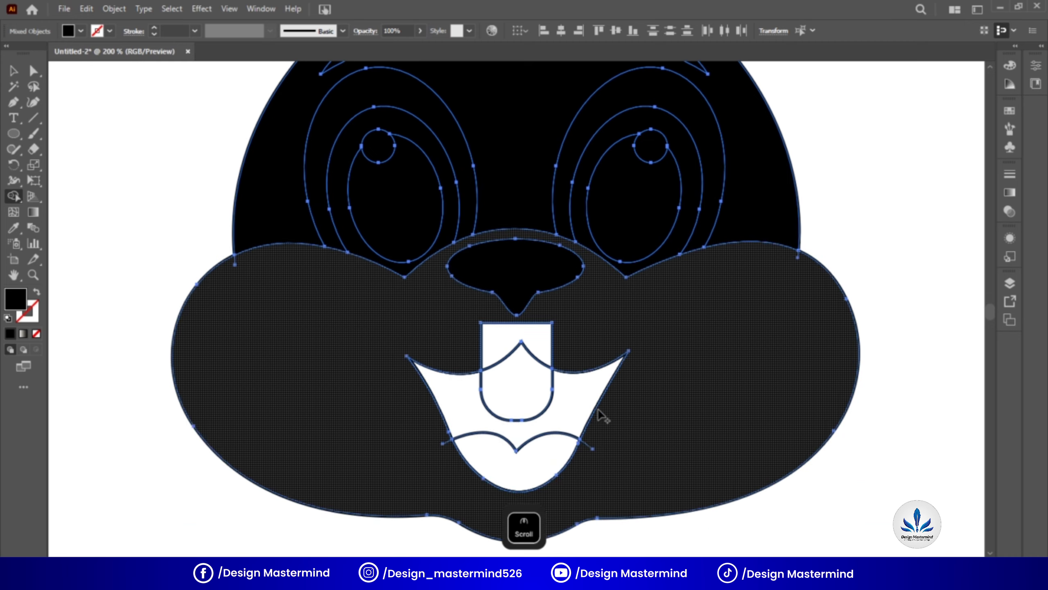
Merge the tooth's upper part into the cheek shape and build the mouth, tooth and tongue as black shapes
left_click(538, 335)
left_click(563, 397)
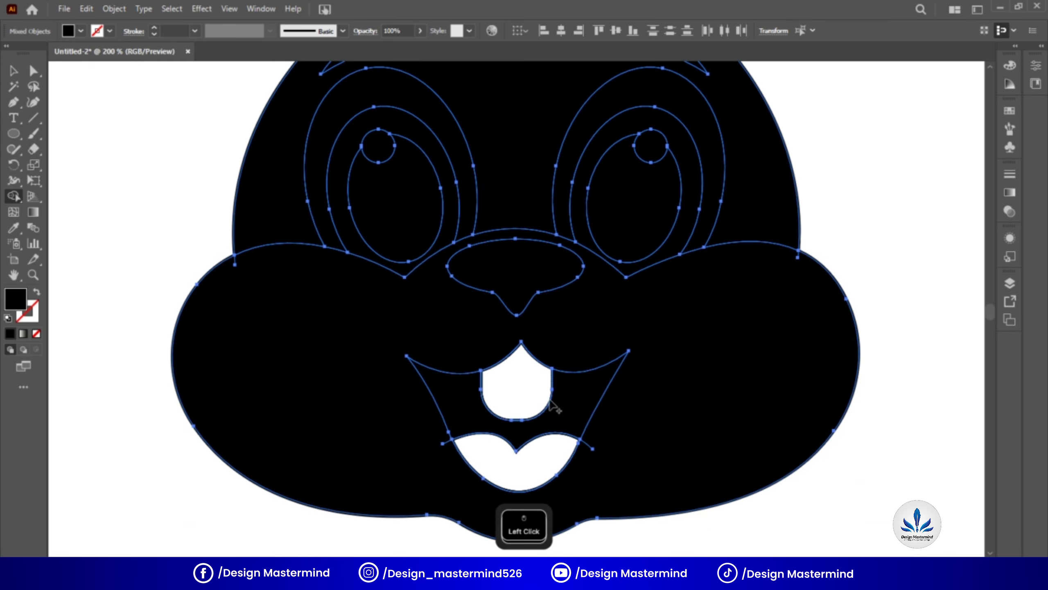
left_click(523, 395)
left_click(521, 467)
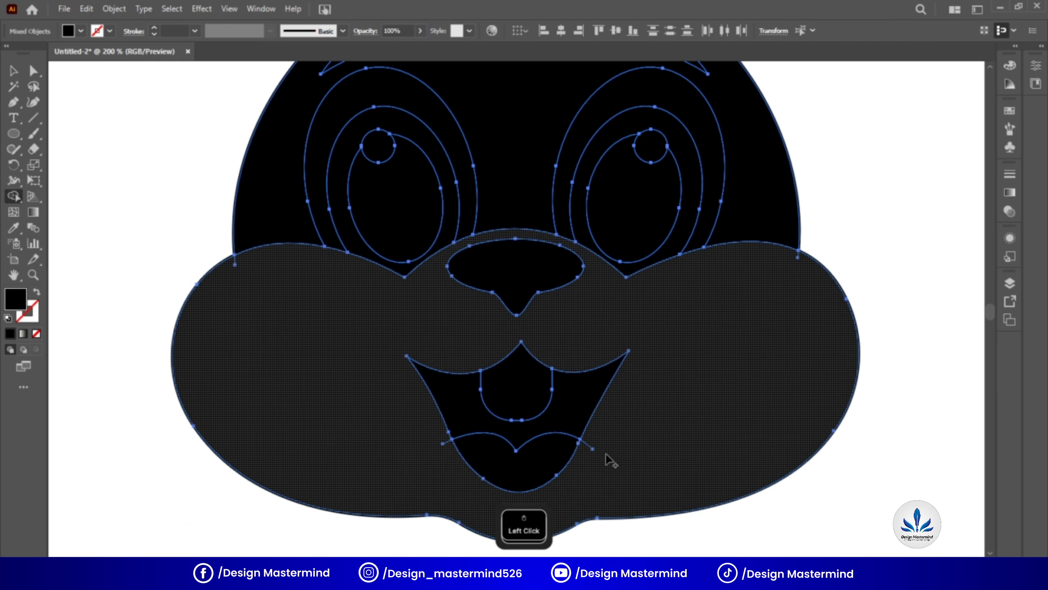
Remove the stray line ends beside the mouth and at the head's lower sides with Shape Builder
left_click(587, 446, "alt")
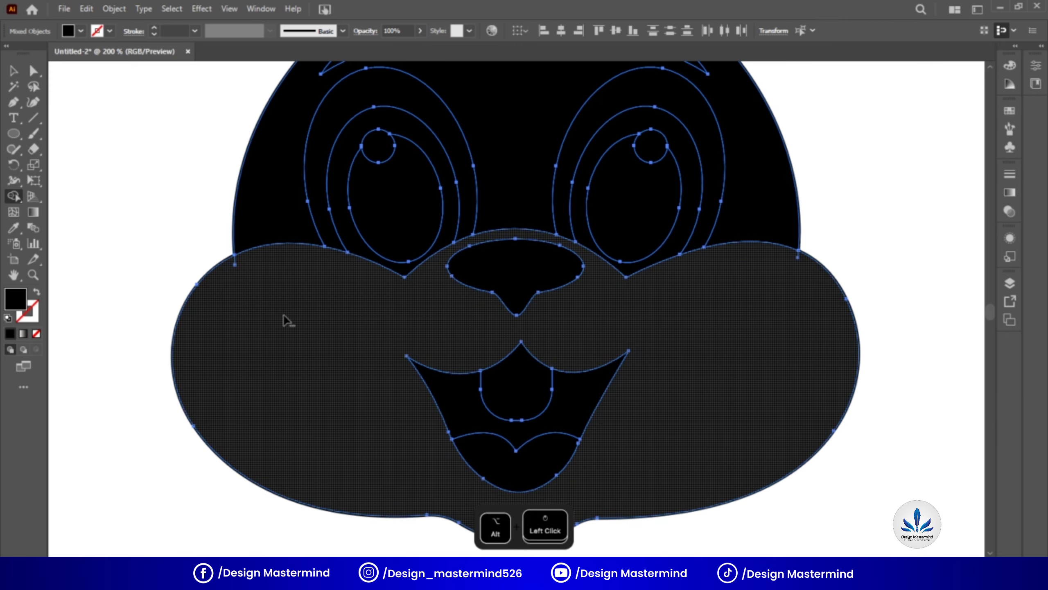
left_click(239, 267, "alt")
key("ctrl+z")
scroll(754, 370, "up", 5)
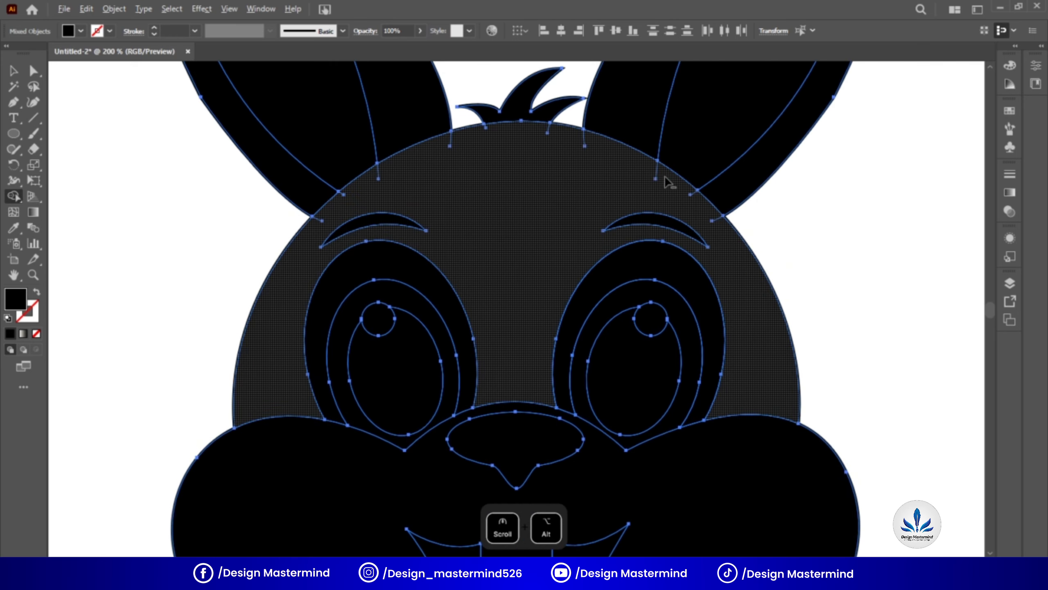
Remove the stray ear and hair line ends inside the top of the head with Shape Builder, and deselect the artwork
left_click(664, 175, "alt")
key("ctrl+z")
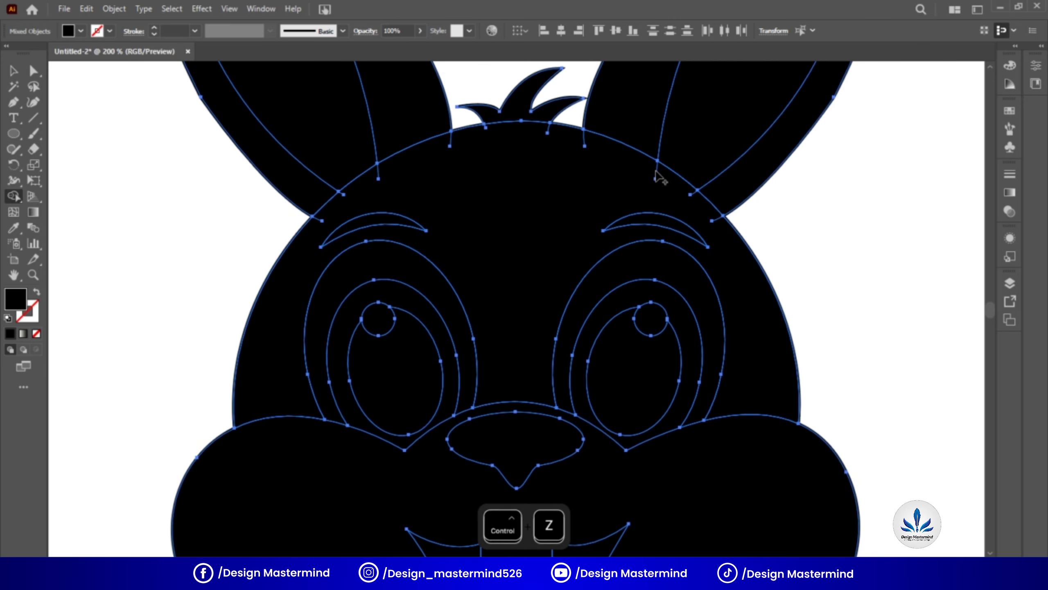
left_click(657, 173)
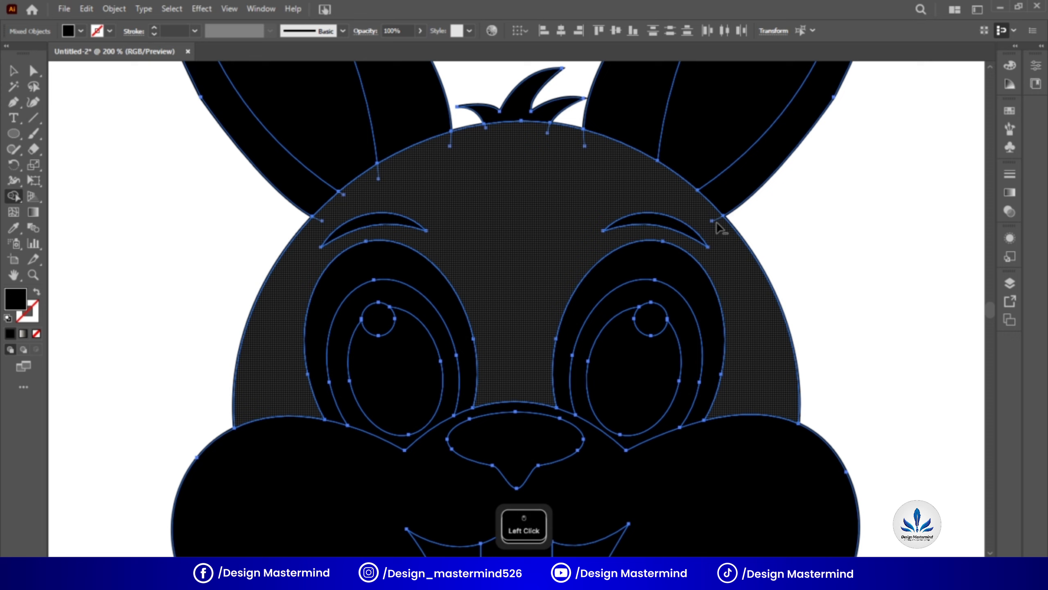
left_click(716, 221, "alt")
left_click(549, 129, "alt")
left_click(487, 127, "alt")
left_click(451, 141, "alt")
left_click(378, 171, "alt")
left_click(342, 193, "alt")
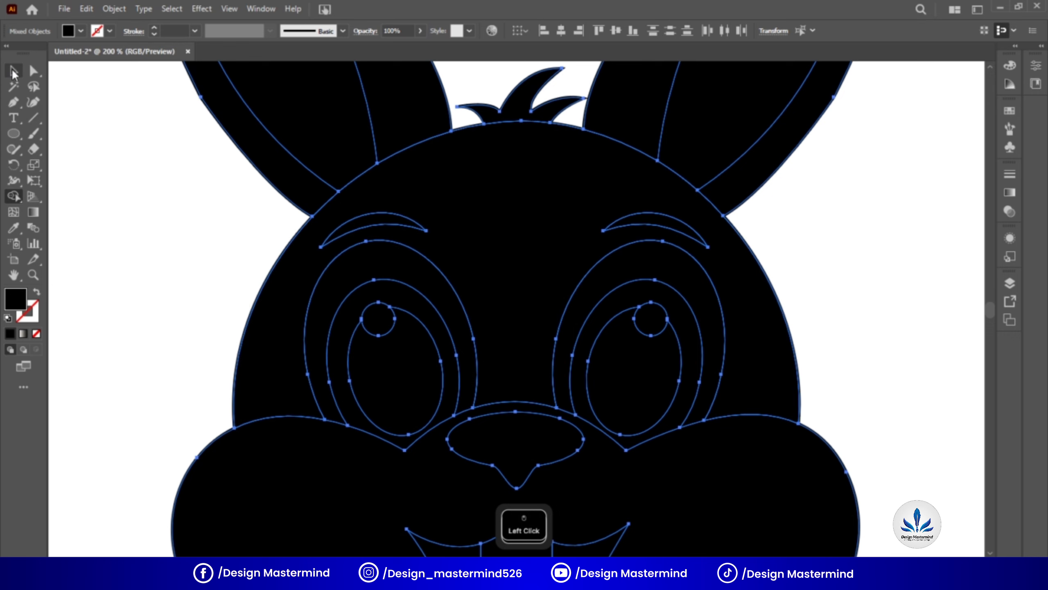
left_click(13, 72)
key("ctrl+minus")
key("ctrl+minus")
key("ctrl+minus")
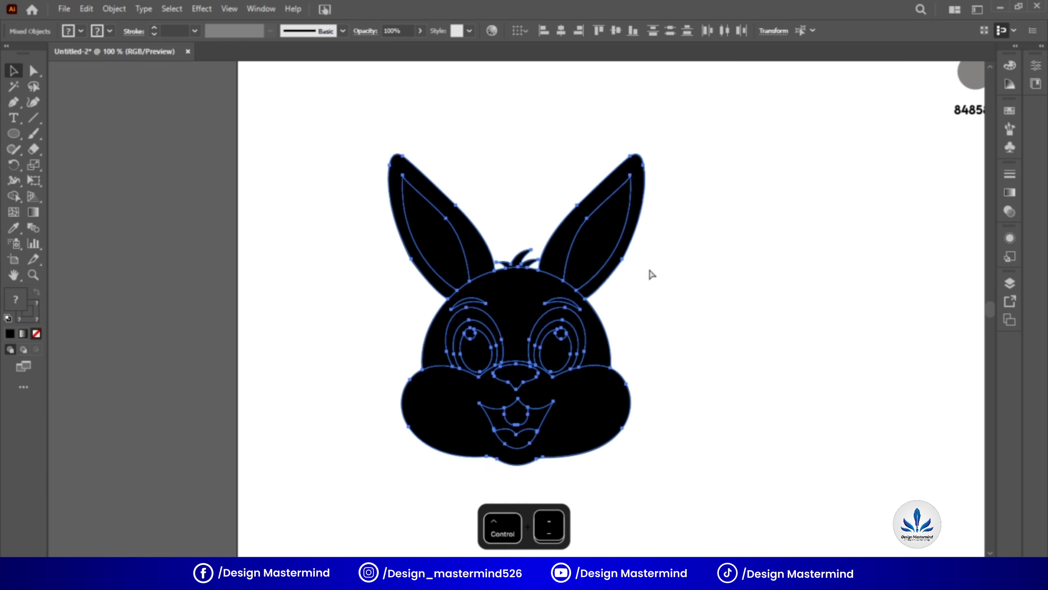
left_click(703, 233)
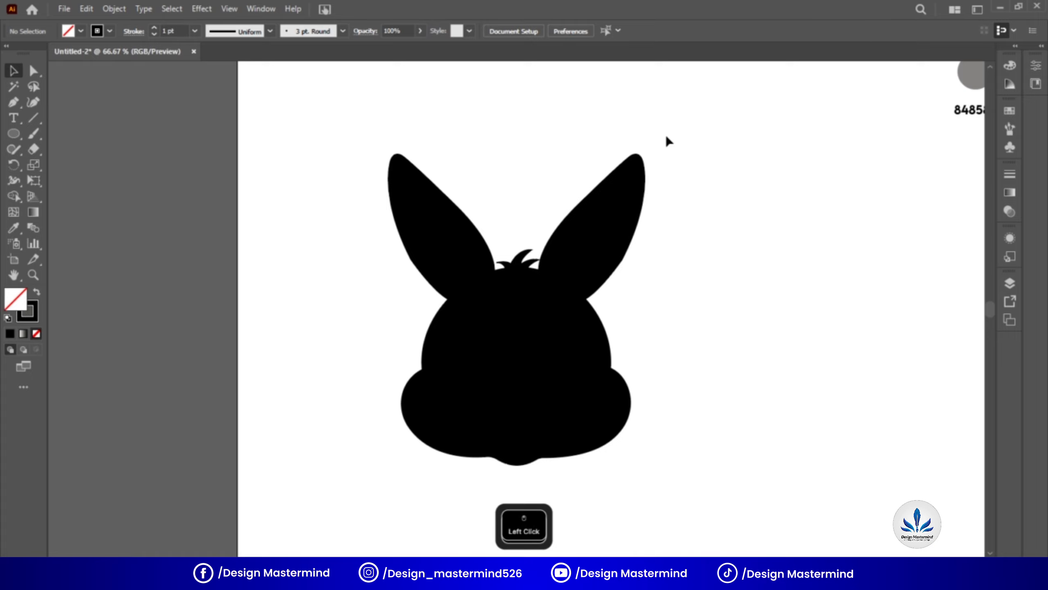
left_click_drag(667, 136, 242, 456)
left_click(786, 226)
left_click_drag(771, 220, 647, 226)
key("ctrl+minus")
key("ctrl+minus")
left_click_drag(541, 218, 543, 338)
key("ctrl+z")
left_click(532, 196)
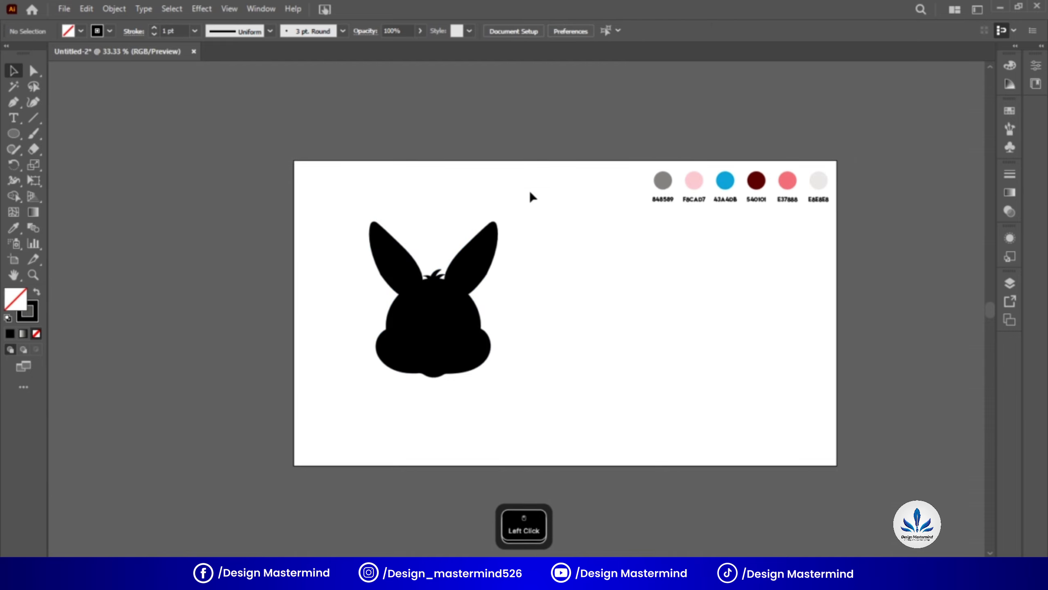
Select the whole rabbit, move it to the middle of the artboard, and deselect it
left_click_drag(530, 192, 352, 417)
left_click_drag(450, 349, 583, 368)
left_click(545, 380)
left_click(462, 393)
key("ctrl+equal")
key("ctrl+equal")
left_click_drag(718, 255, 656, 357)
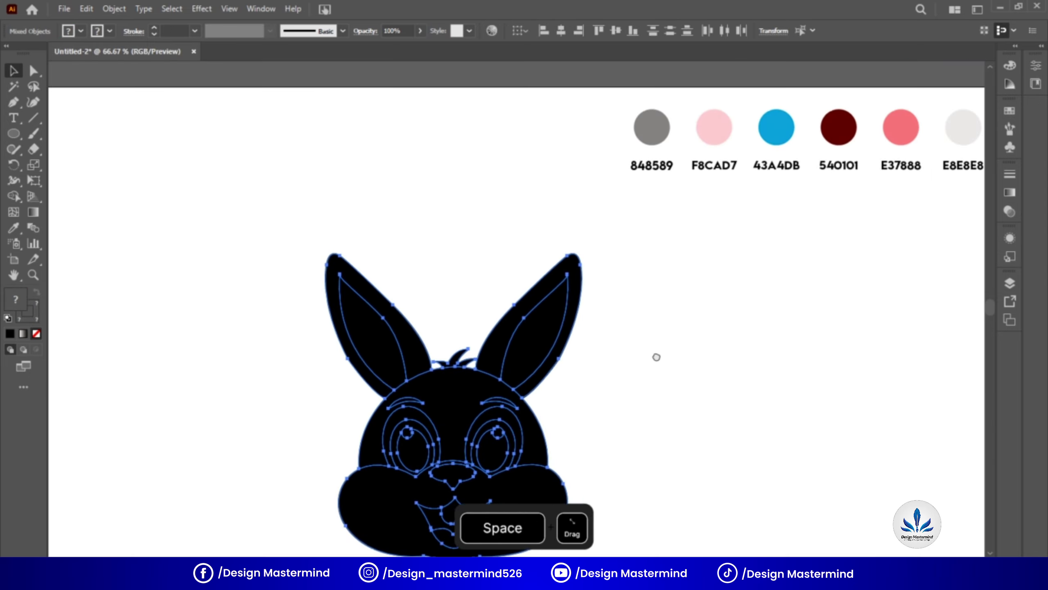
left_click(656, 357)
Colour both outer ear shapes with the grey 848589 palette swatch using the Eyedropper, and deselect them
left_click(566, 290)
left_click(366, 268, "shift")
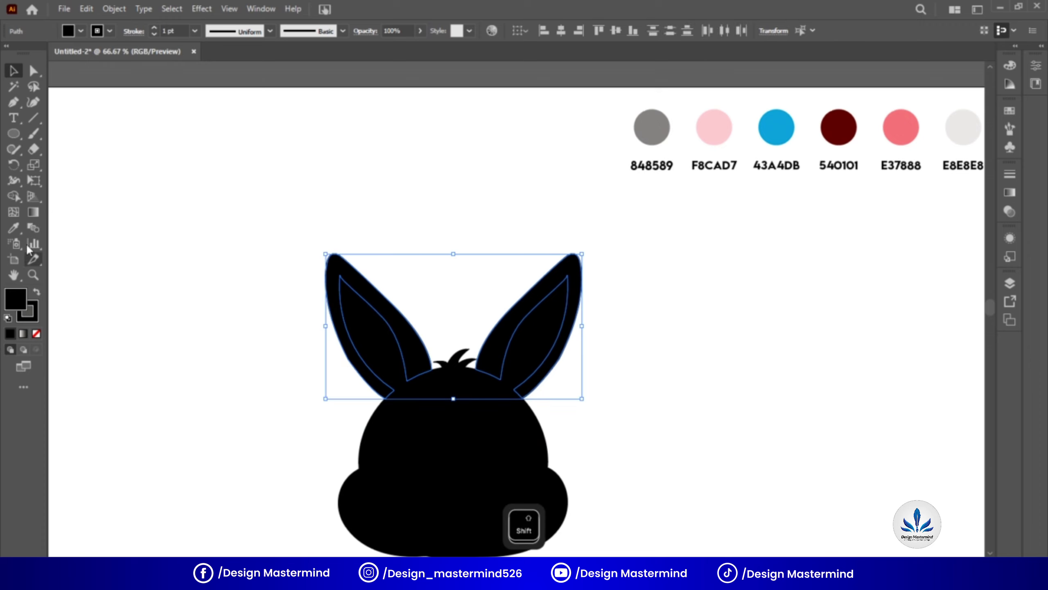
left_click(13, 228)
left_click(662, 112)
key("v")
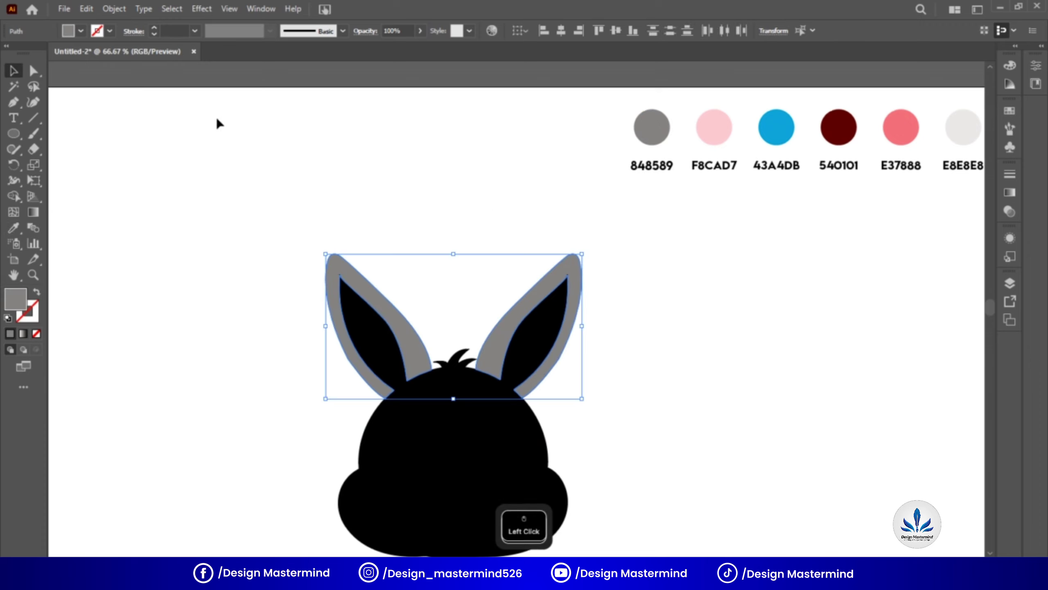
left_click(217, 121)
Colour both inner ear shapes with the pink F8CAD7 palette swatch using the Eyedropper, and deselect them
left_click(351, 305)
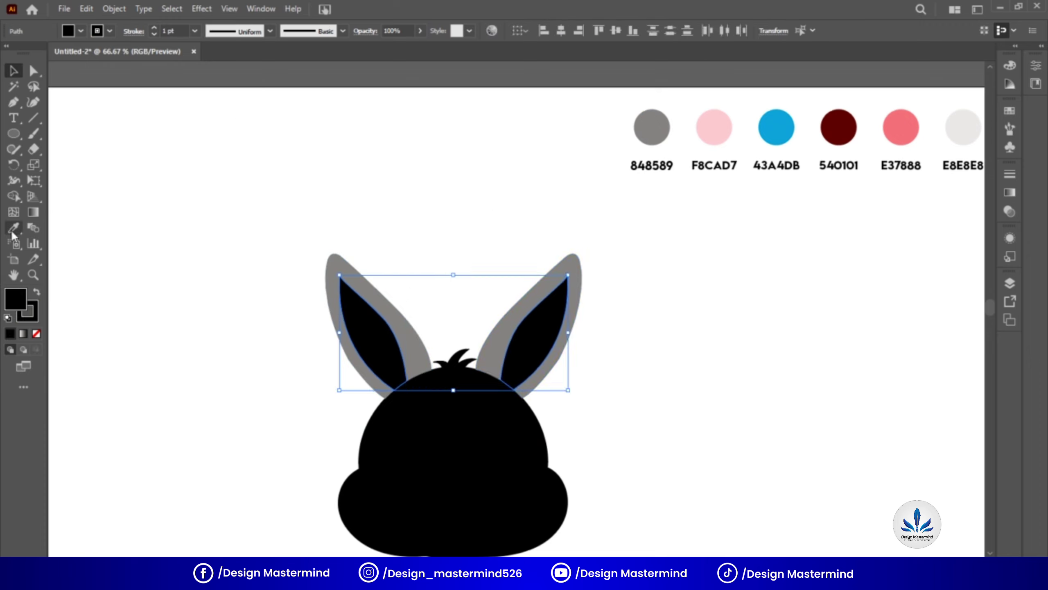
left_click(13, 229)
left_click(714, 127)
left_click(13, 70)
left_click(480, 321)
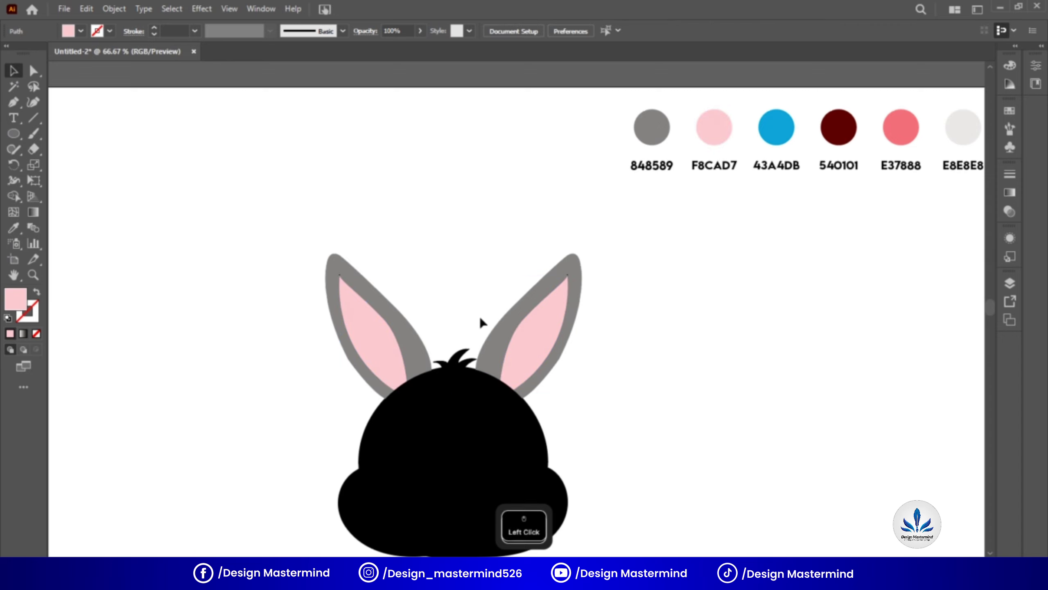
Colour the upper head shape with the grey of the outer ear using the Eyedropper, and deselect it
left_click(491, 393)
left_click(13, 228)
left_click(335, 261)
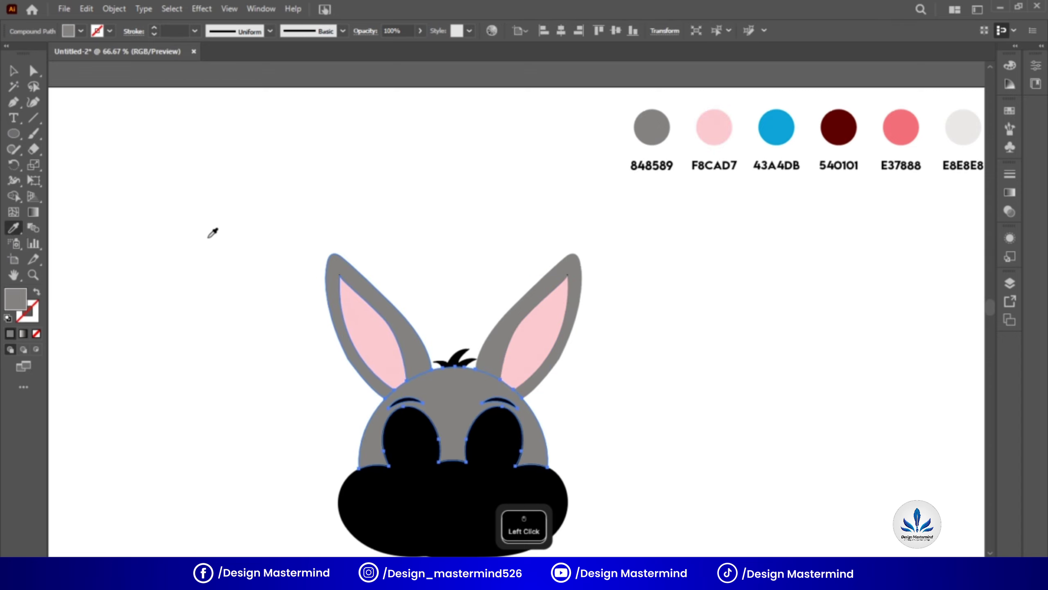
left_click(13, 71)
left_click(415, 134)
Colour the outer shapes of both eyes white by sampling the blank artboard with the Eyedropper, and deselect them
left_click_drag(461, 229, 444, 178)
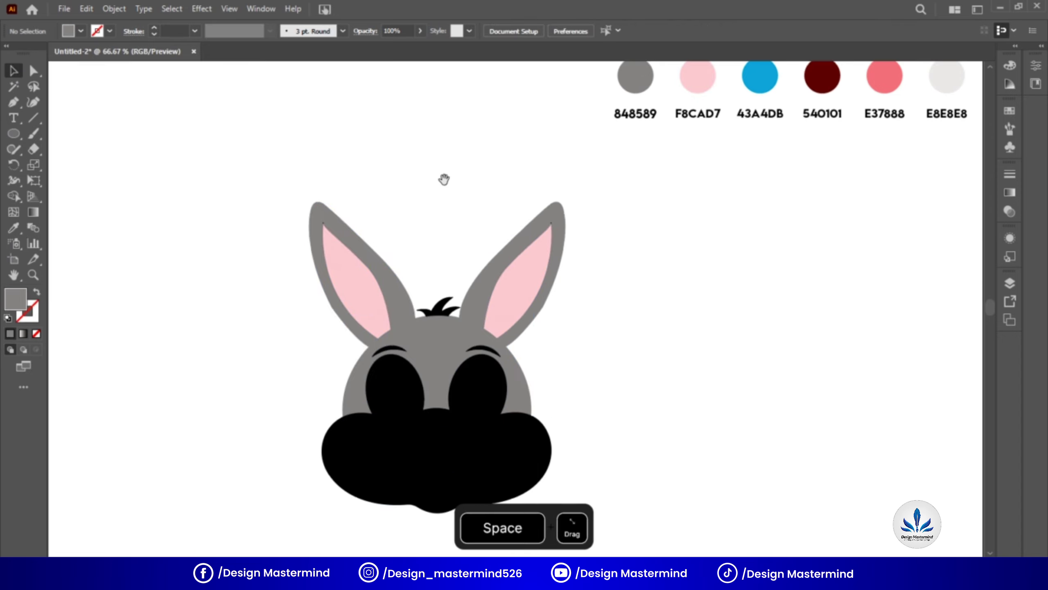
left_click(479, 394)
left_click(396, 376, "shift")
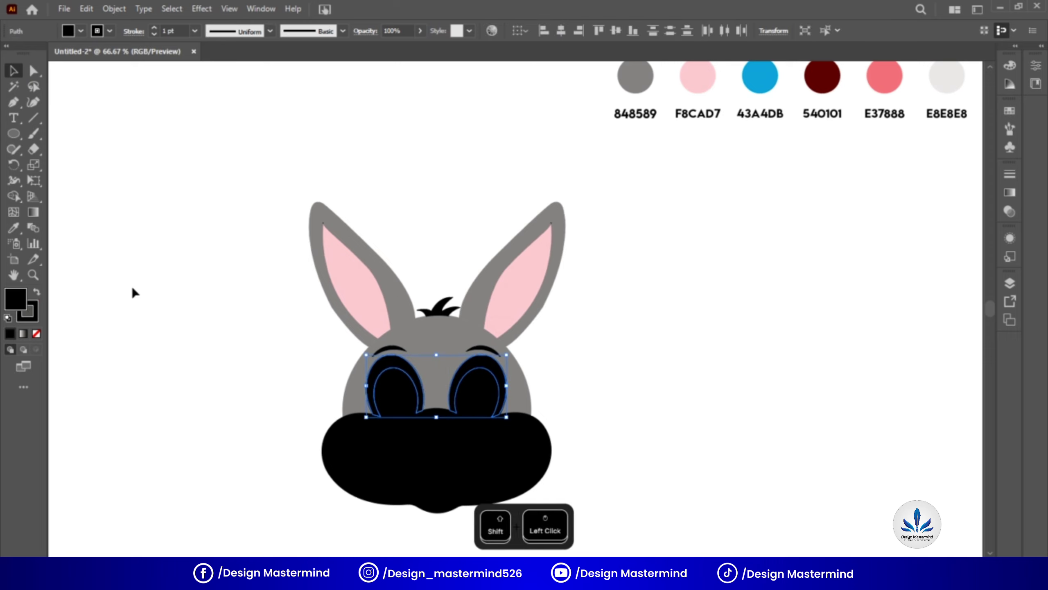
left_click(12, 230)
left_click(245, 184)
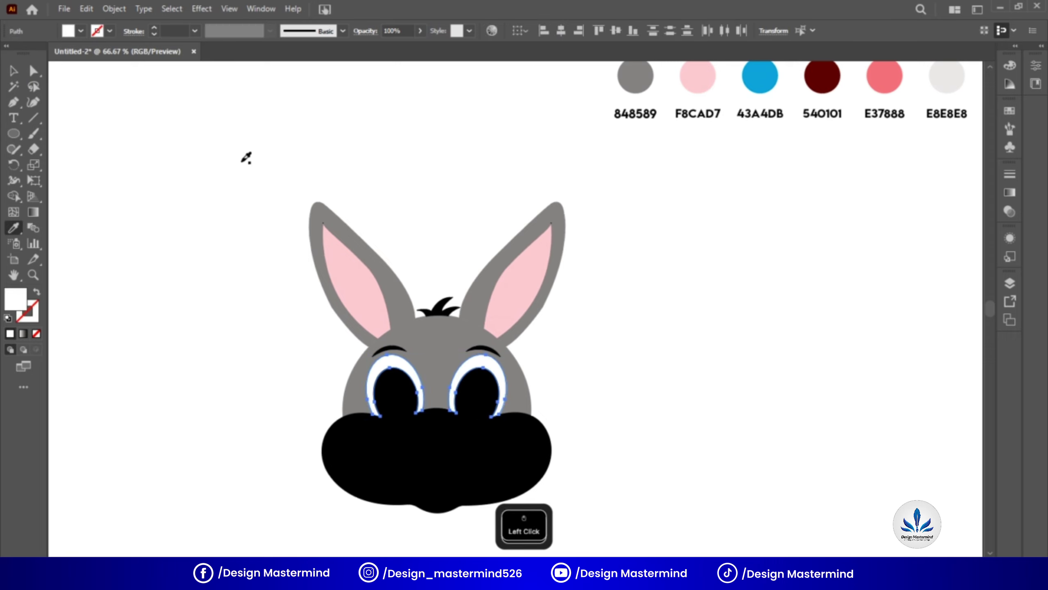
left_click(8, 72)
left_click(306, 403)
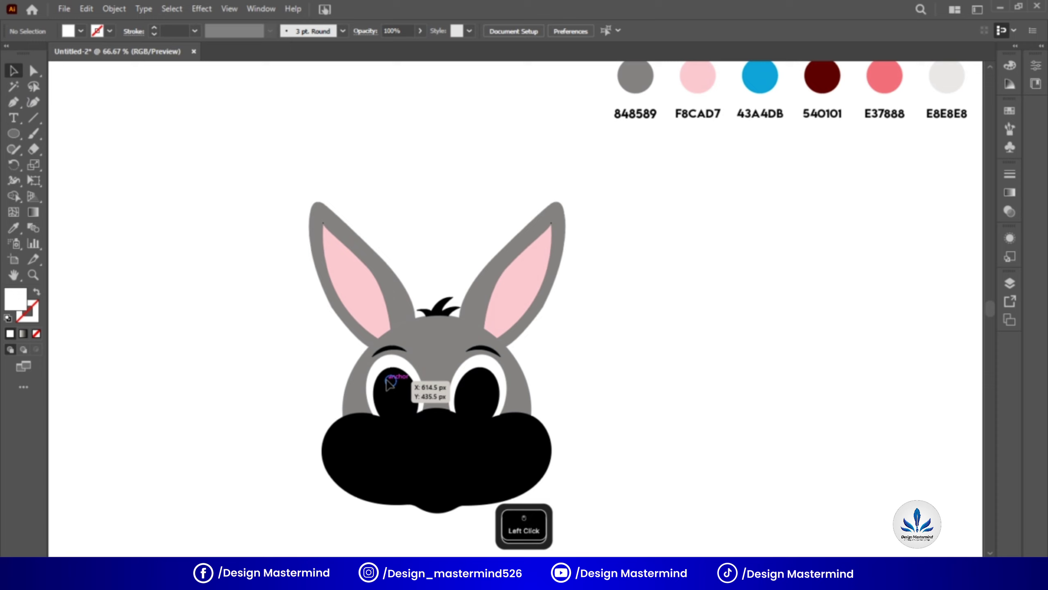
Colour the small round highlights in both eyes white using the Eyedropper, and deselect them
left_click(392, 382)
left_click(481, 383, "shift")
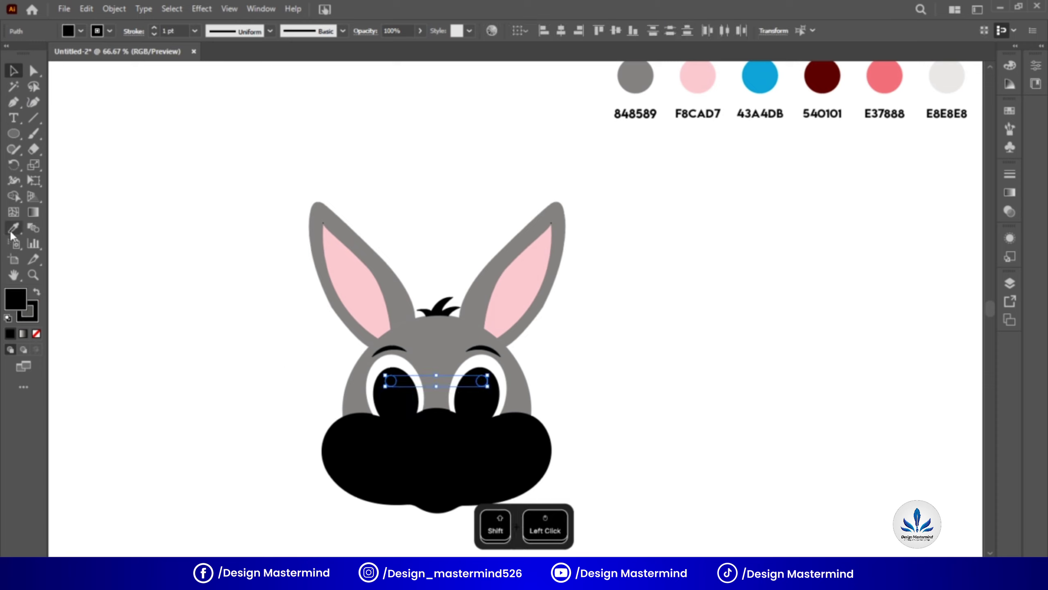
left_click(12, 232)
left_click(124, 194)
left_click(12, 74)
left_click(248, 298)
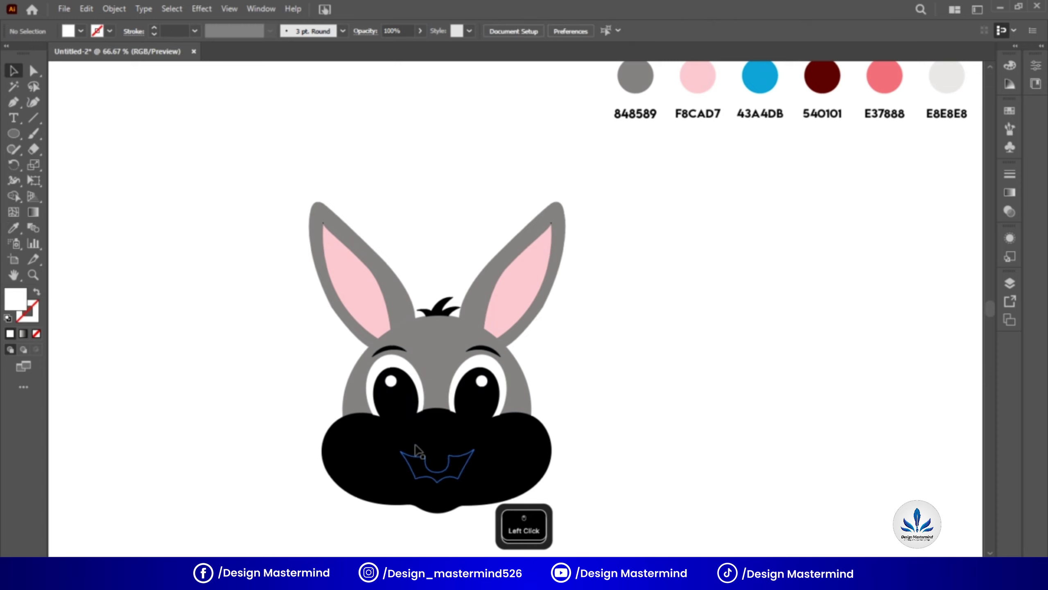
Colour both iris shapes with the blue 43A4DB palette swatch using the Eyedropper
left_click(414, 392)
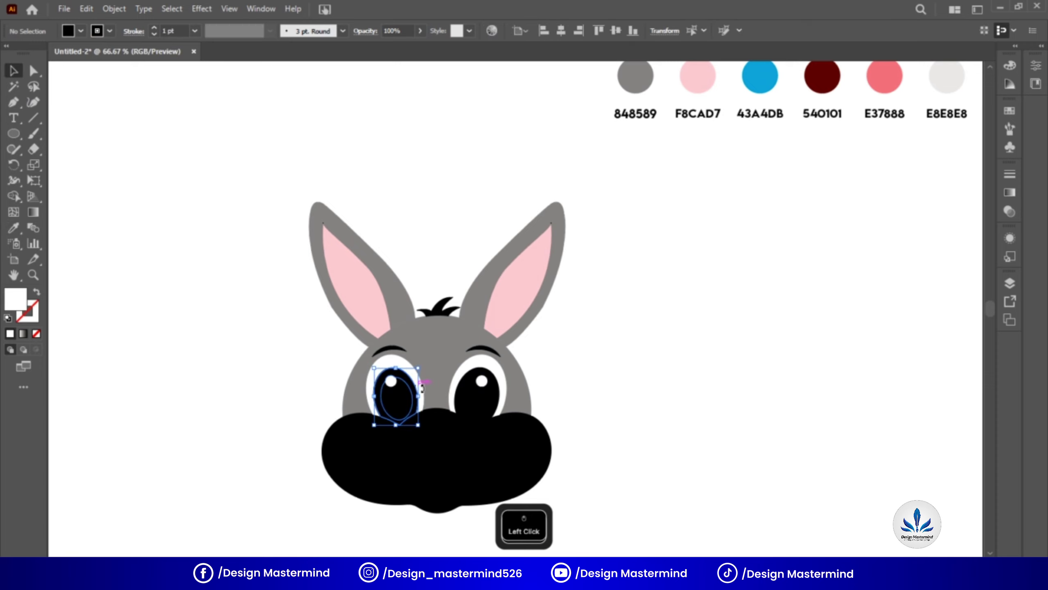
left_click(462, 384, "shift")
left_click(13, 228)
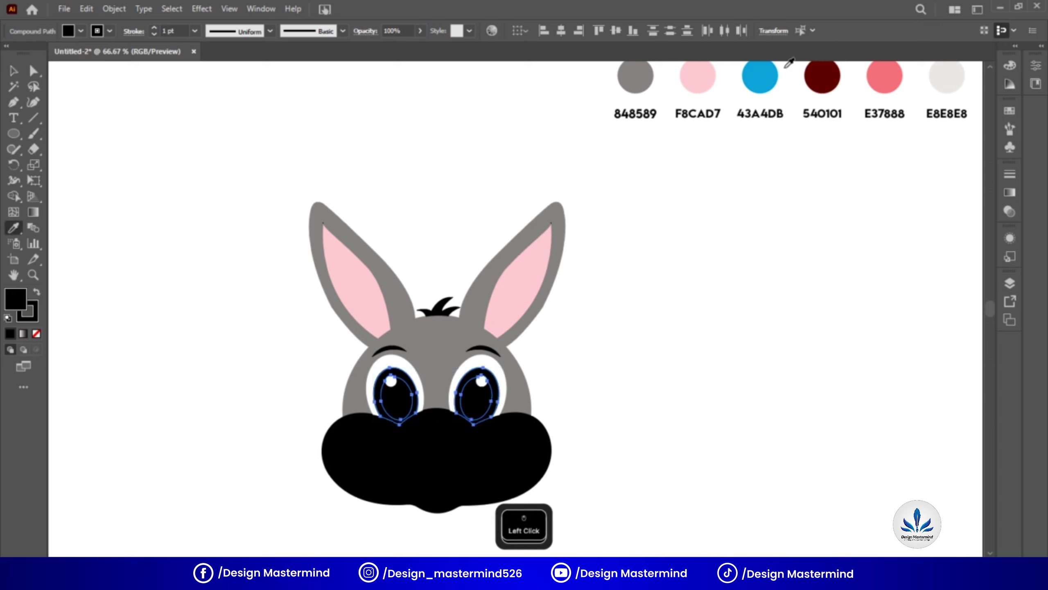
left_click(747, 79)
left_click(9, 77)
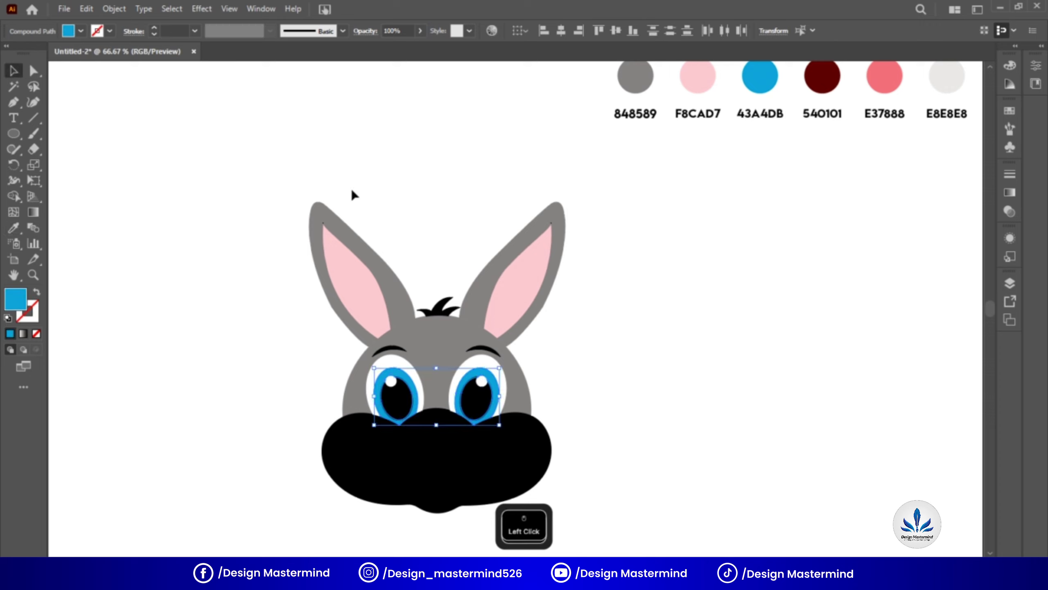
Colour the cheek and muzzle shape with the light grey E8E8E8 palette swatch using the Eyedropper, and deselect it
left_click(528, 431)
left_click(14, 227)
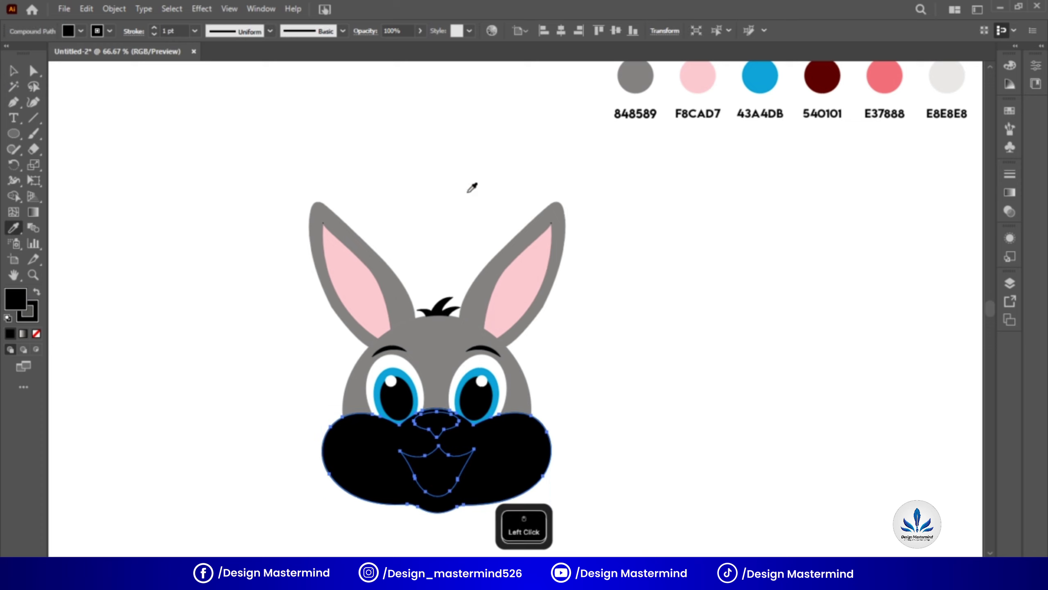
left_click(960, 72)
left_click(13, 69)
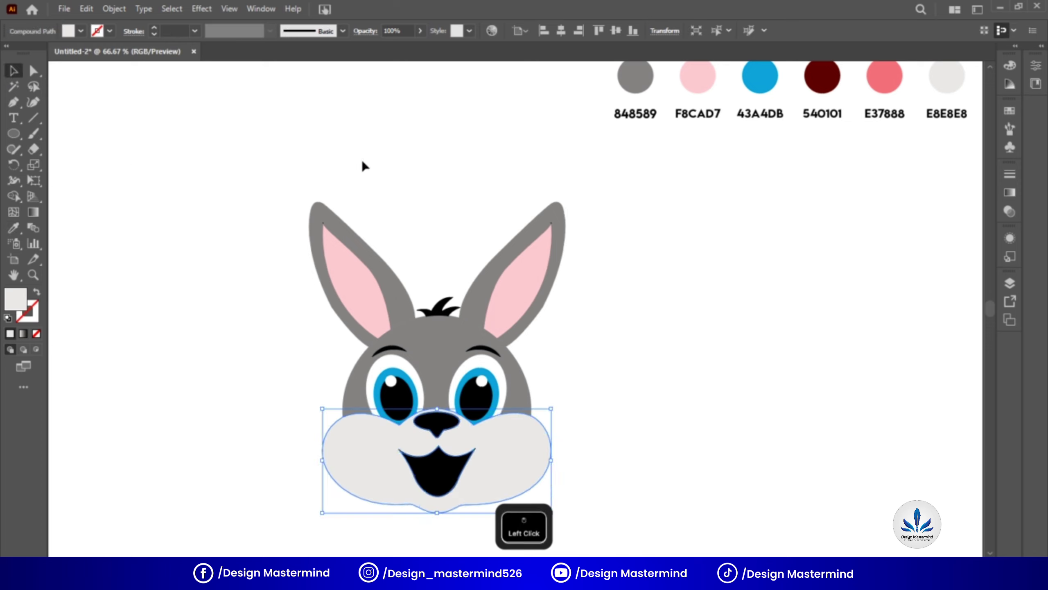
left_click(363, 162)
Colour the inside of the mouth with the dark red 540101 palette swatch using the Eyedropper
left_click(452, 456)
left_click(13, 226)
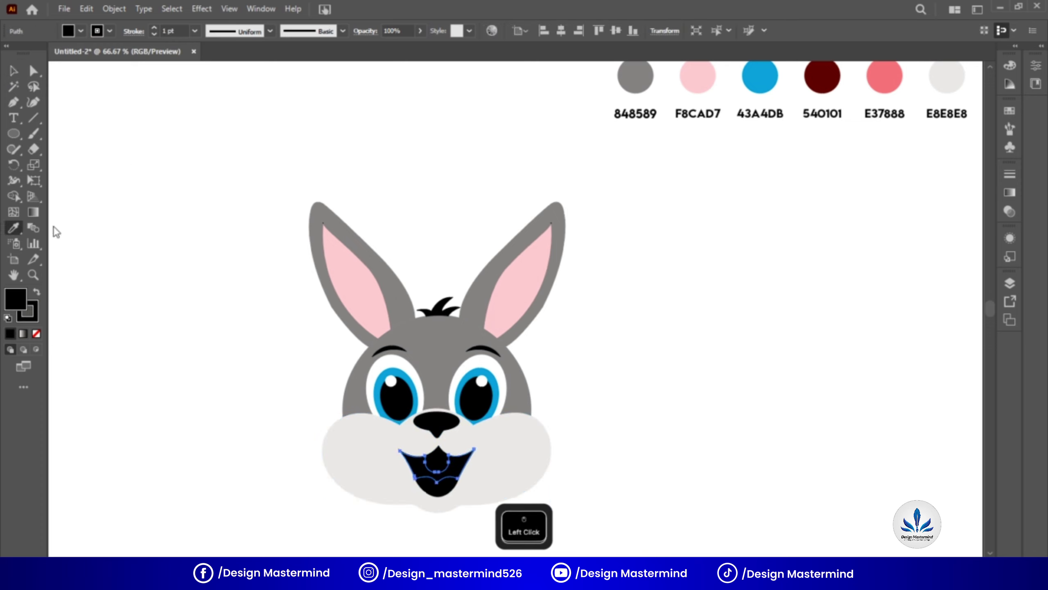
left_click(823, 76)
left_click(19, 70)
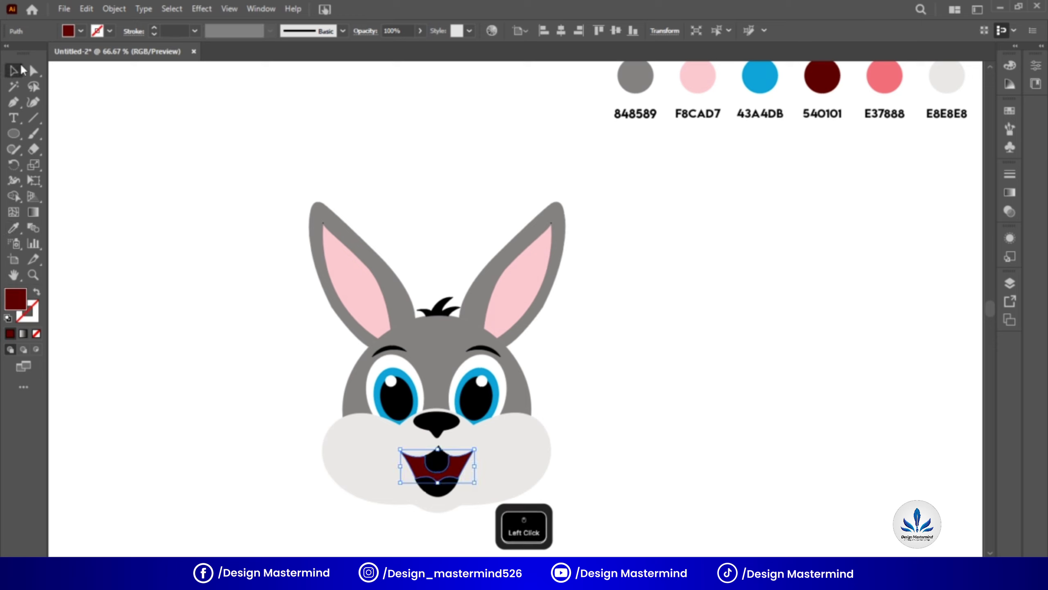
Colour the front tooth shape white by sampling the blank artboard with the Eyedropper
left_click(436, 458)
left_click(13, 227)
left_click(164, 230)
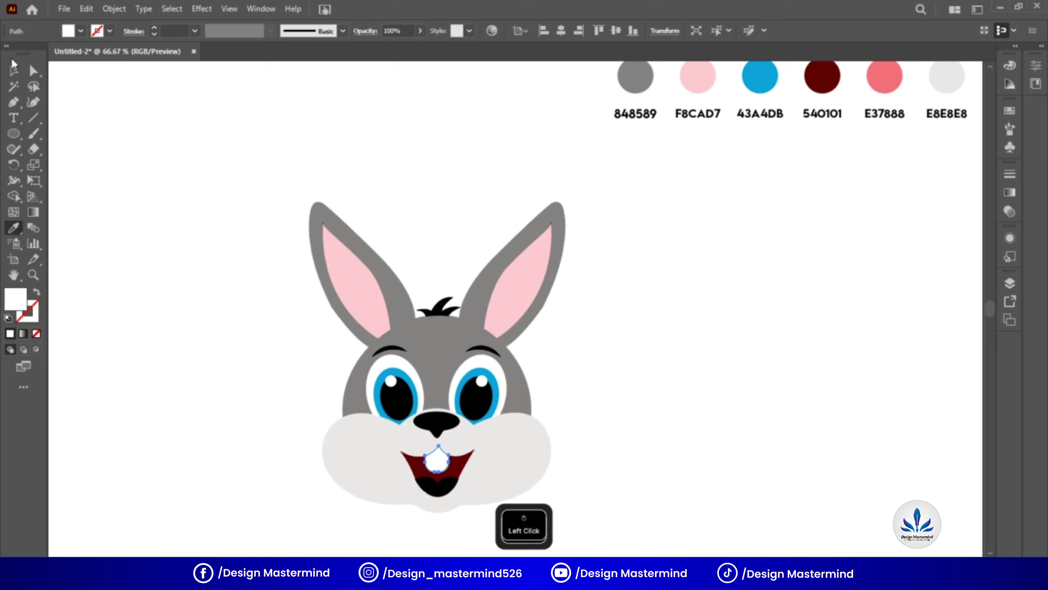
left_click(13, 70)
Colour the tongue with the coral E37888 palette swatch using the Eyedropper, and deselect it
left_click(440, 491)
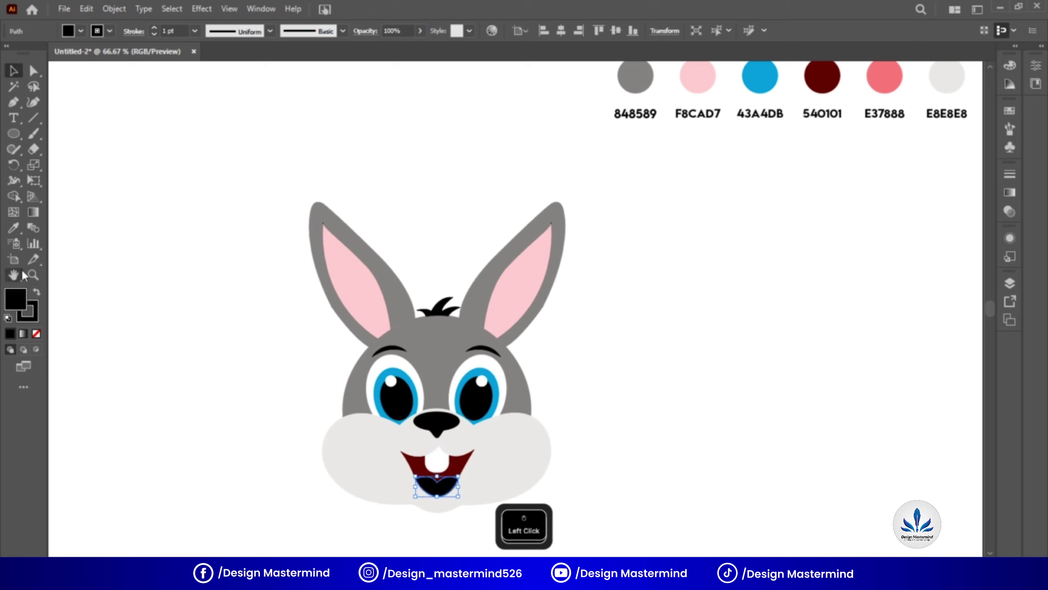
left_click(13, 228)
left_click(883, 78)
left_click(10, 70)
left_click(445, 193)
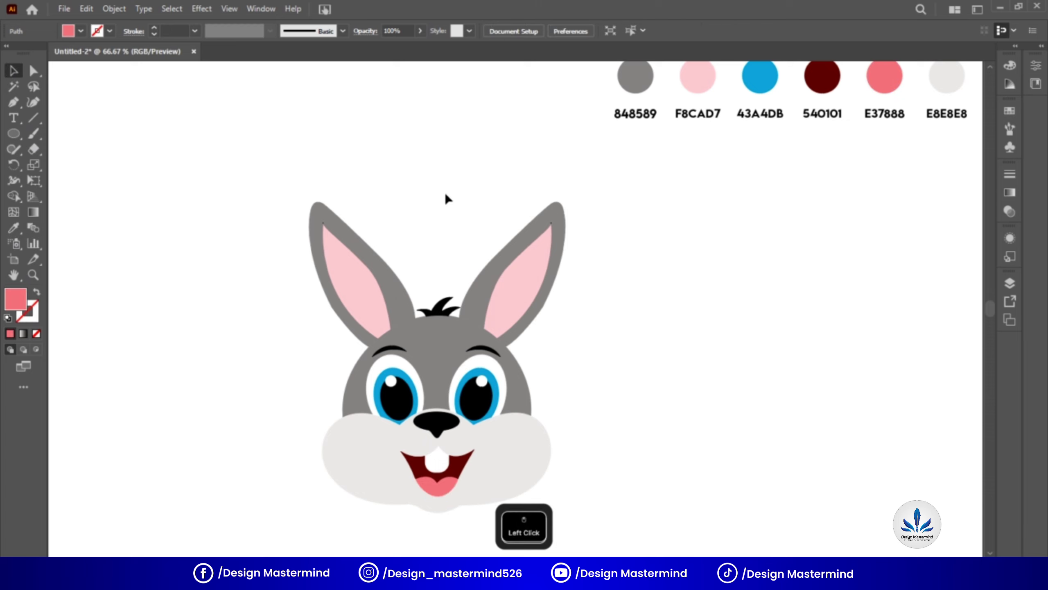
Group all the rabbit shapes and enlarge the group proportionally from its centre to fill most of the artboard's height
key("ctrl+minus")
left_click_drag(579, 240, 358, 485)
key("ctrl+g")
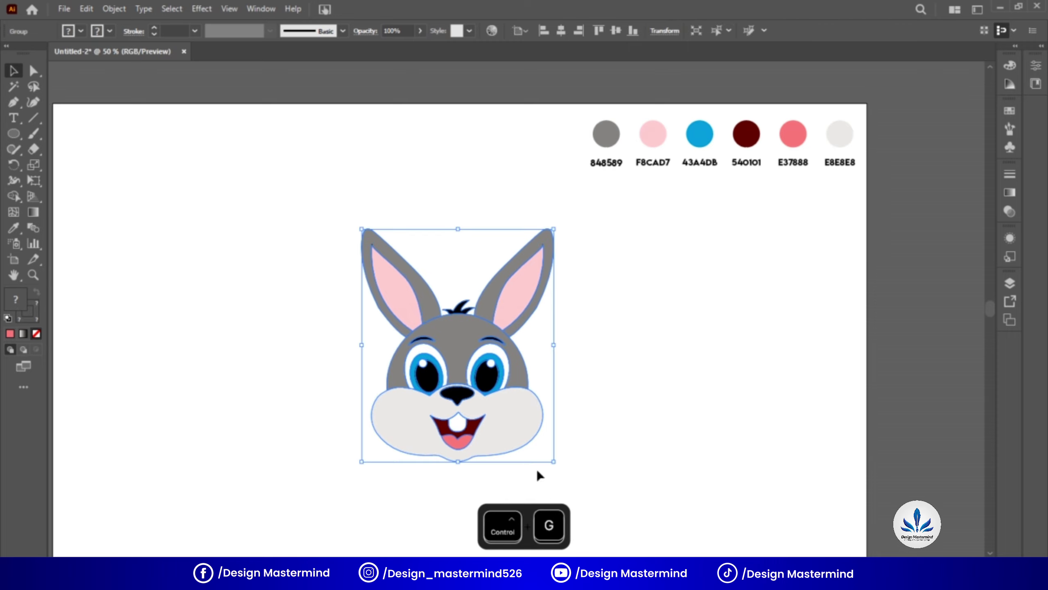
left_click_drag(554, 461, 605, 519)
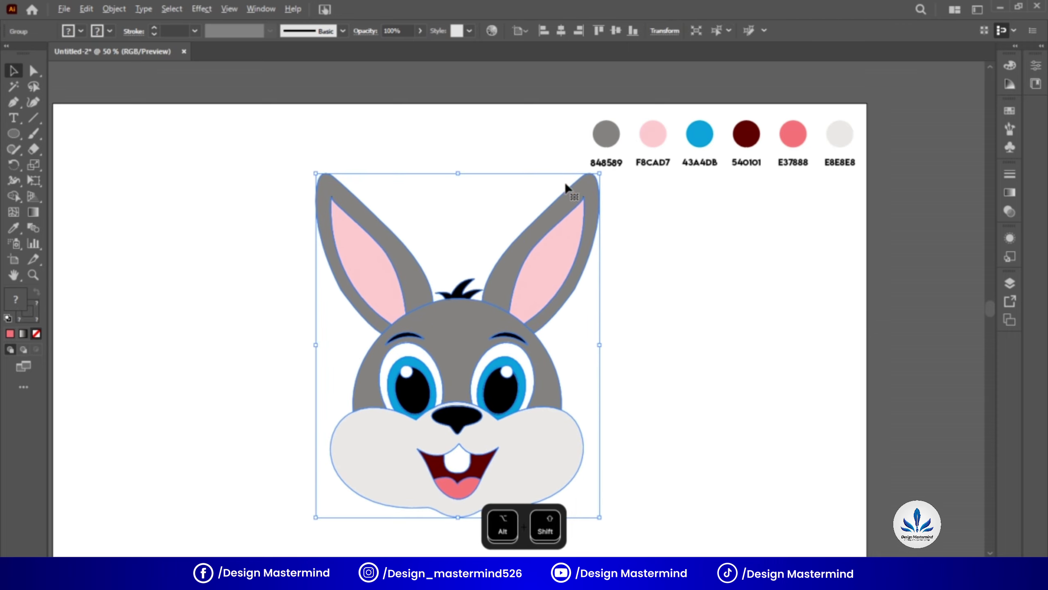
Move the colour palette straight up off the artboard, and deselect it
left_click(606, 137)
left_click_drag(606, 137, 608, 73)
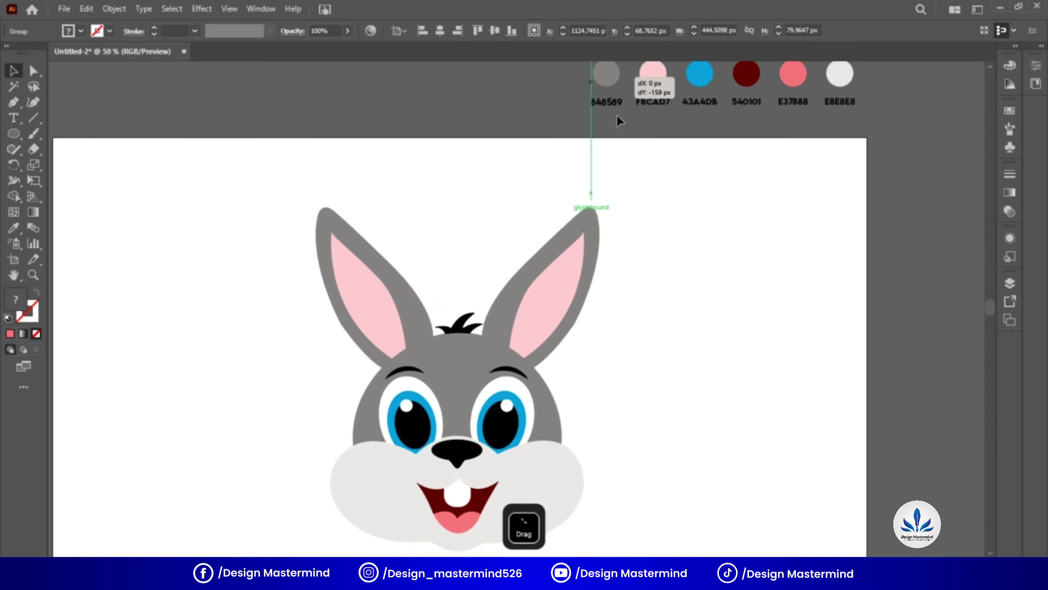
left_click(623, 326)
Select the ungrouped rabbit parts and combine them into one group again
left_click(513, 262)
right_click(504, 344)
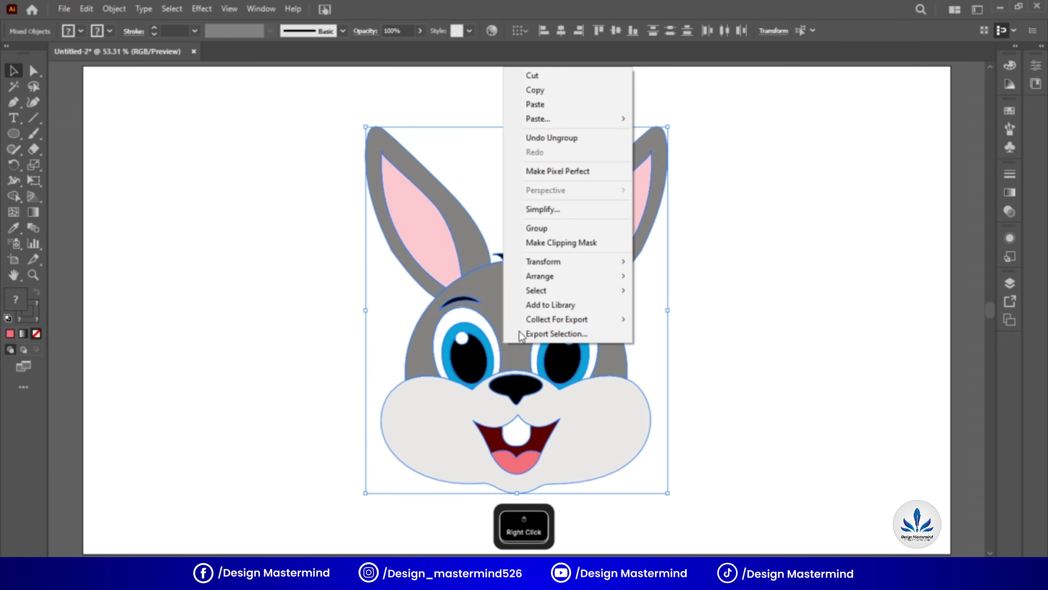
left_click(553, 228)
Apply the 3D and Materials effect to the rabbit group with the 3D type set to Inflate
left_click(201, 8)
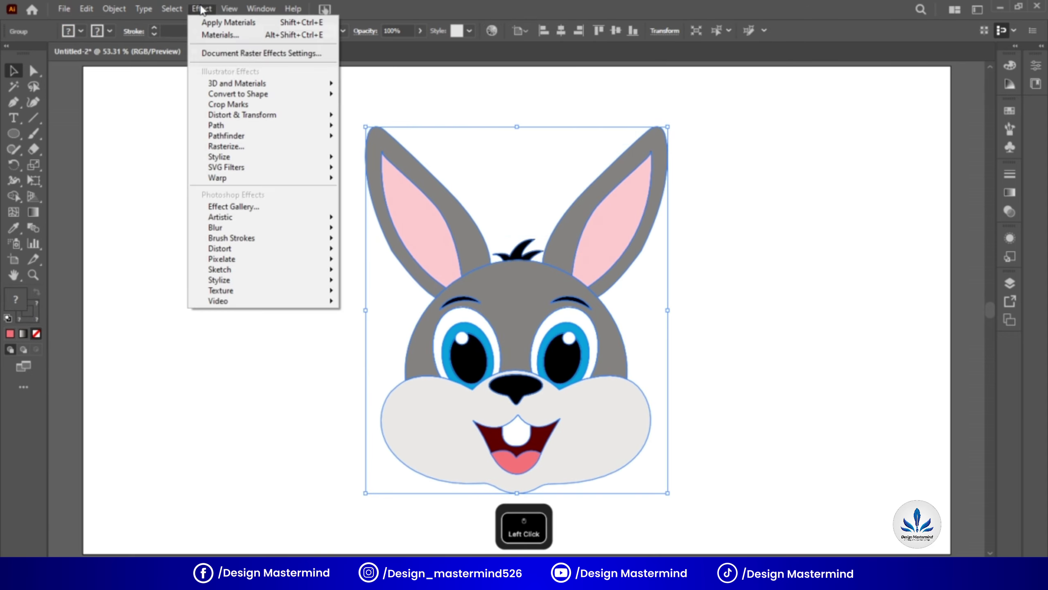
mouse_move(264, 83)
left_click(376, 141)
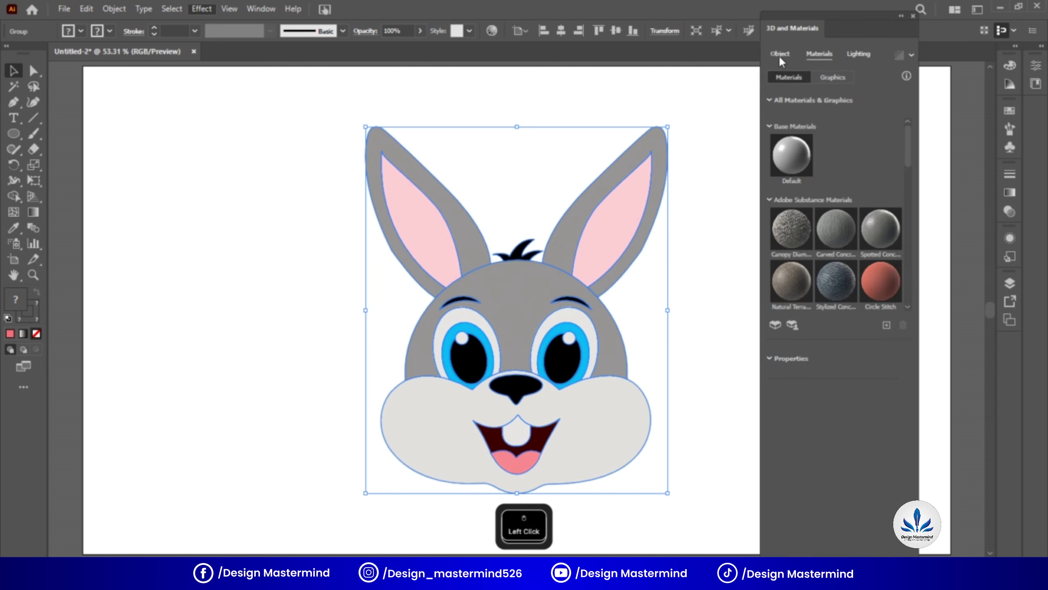
left_click(779, 56)
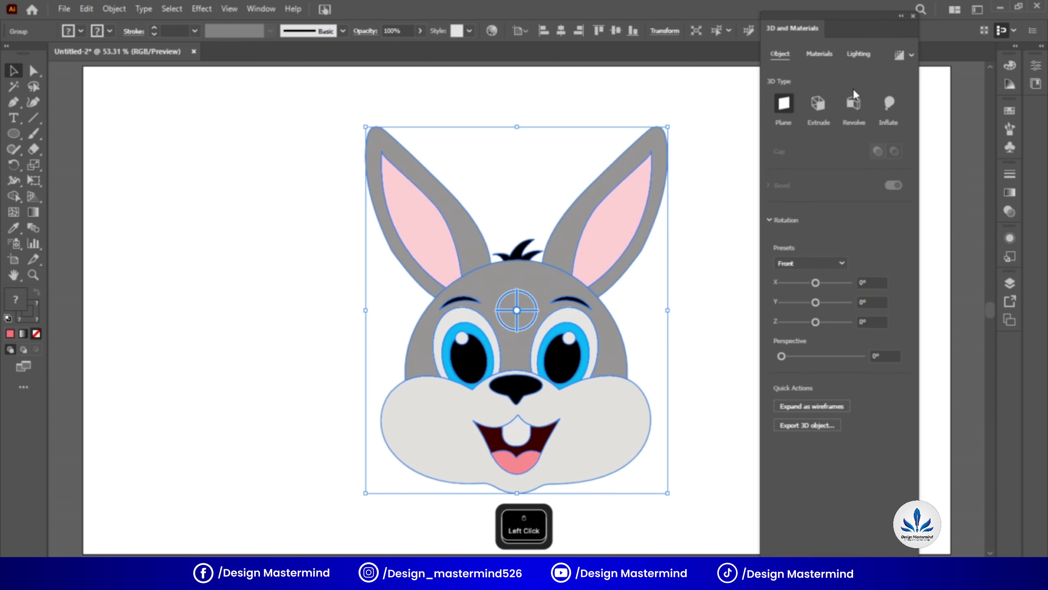
left_click(888, 104)
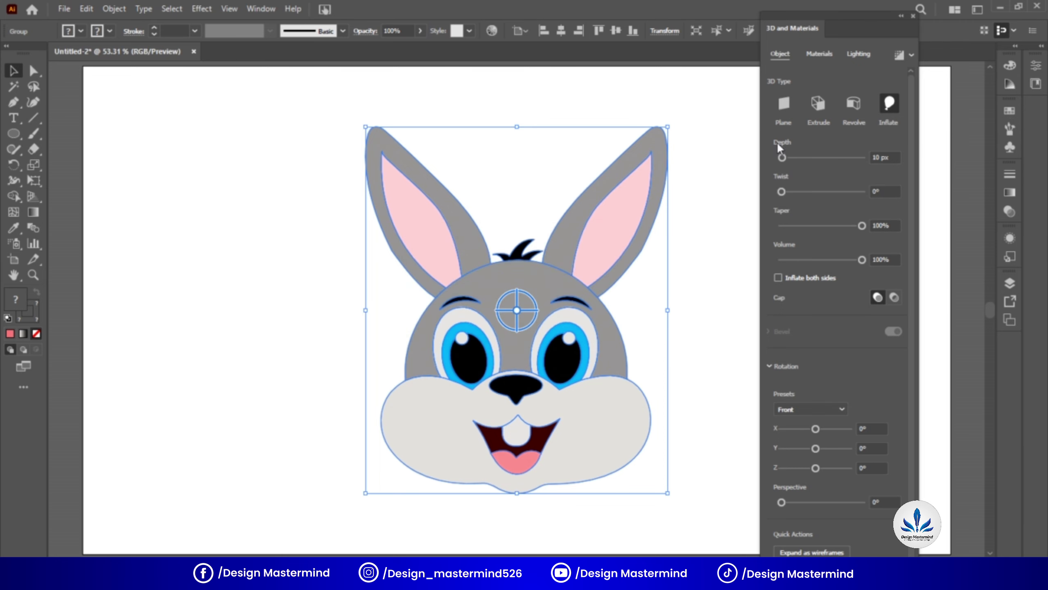
Set the Default material's roughness to 0.48 and its metallic value to 0.16
left_click(829, 54)
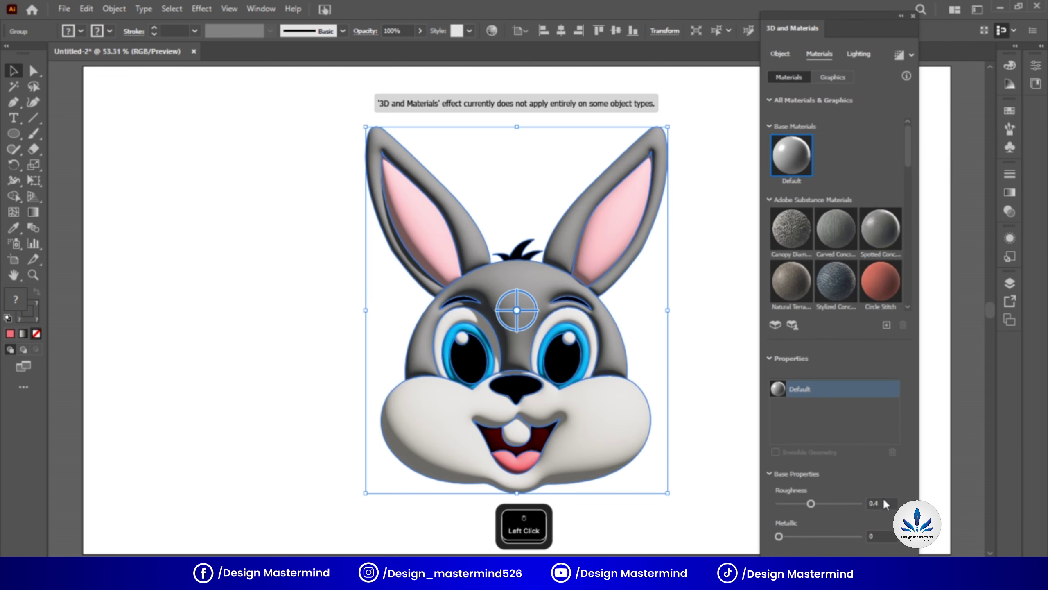
left_click(884, 503)
type("0.")
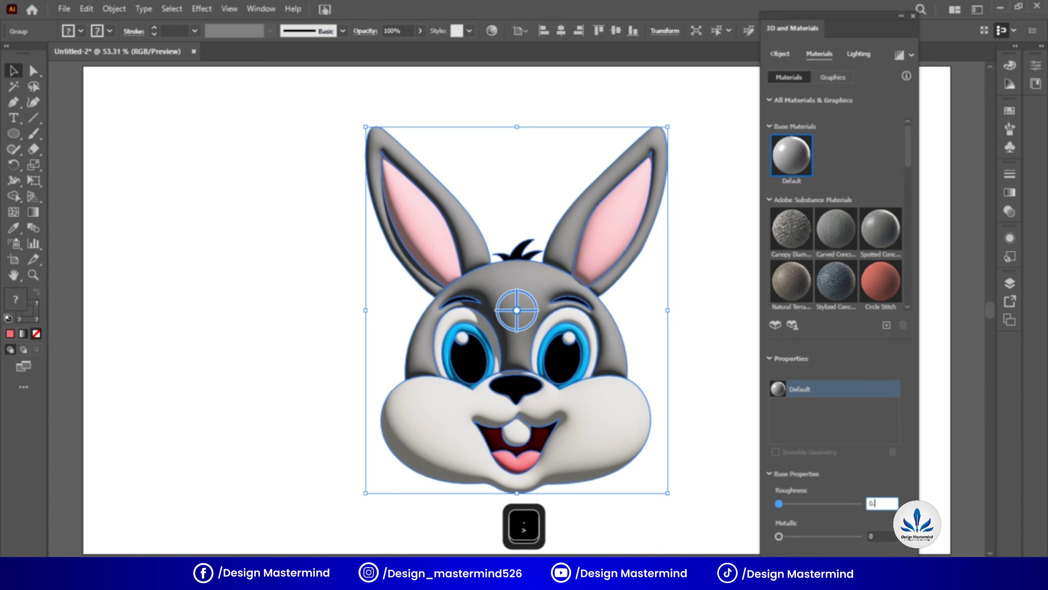
type("48")
left_click(884, 535)
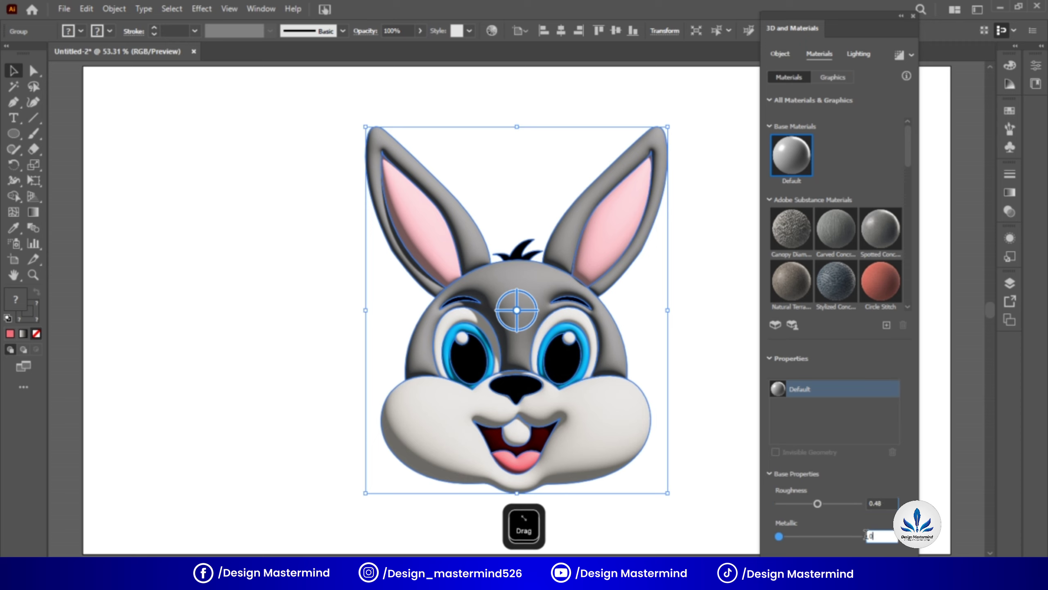
left_click(888, 535)
type(".1")
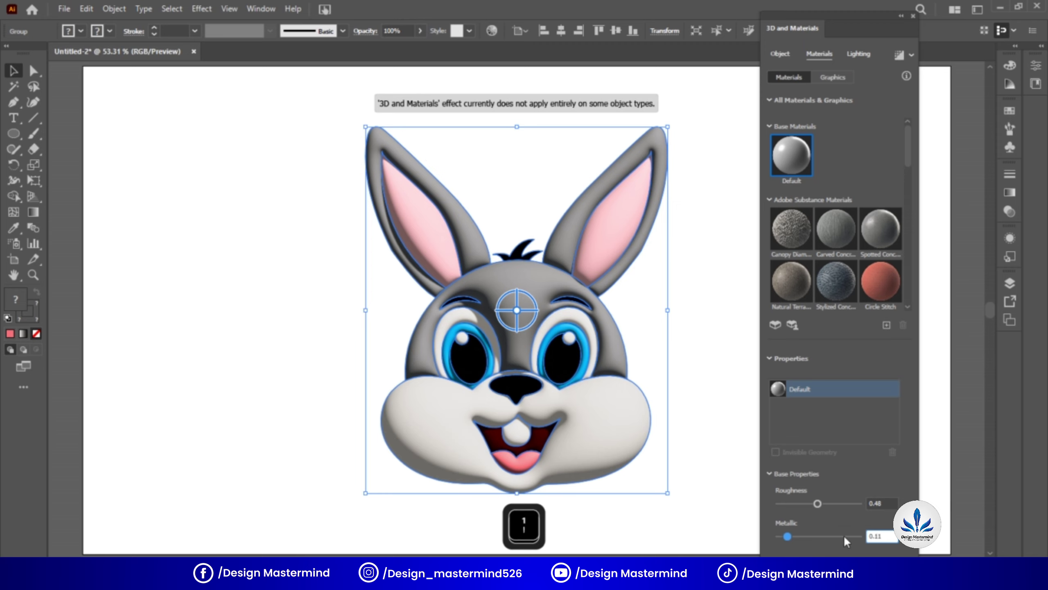
type("6")
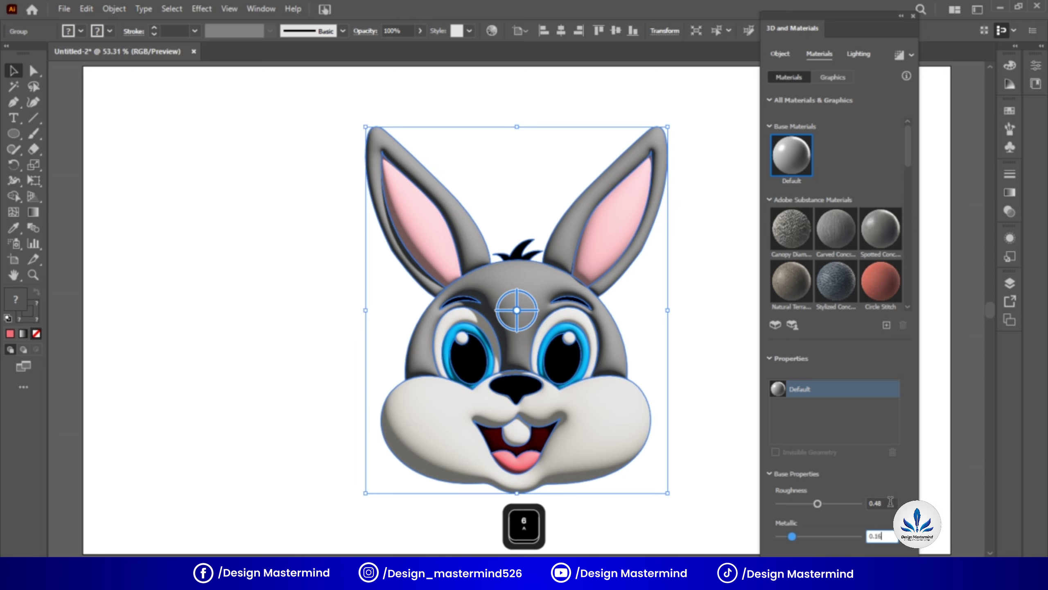
left_click(889, 502)
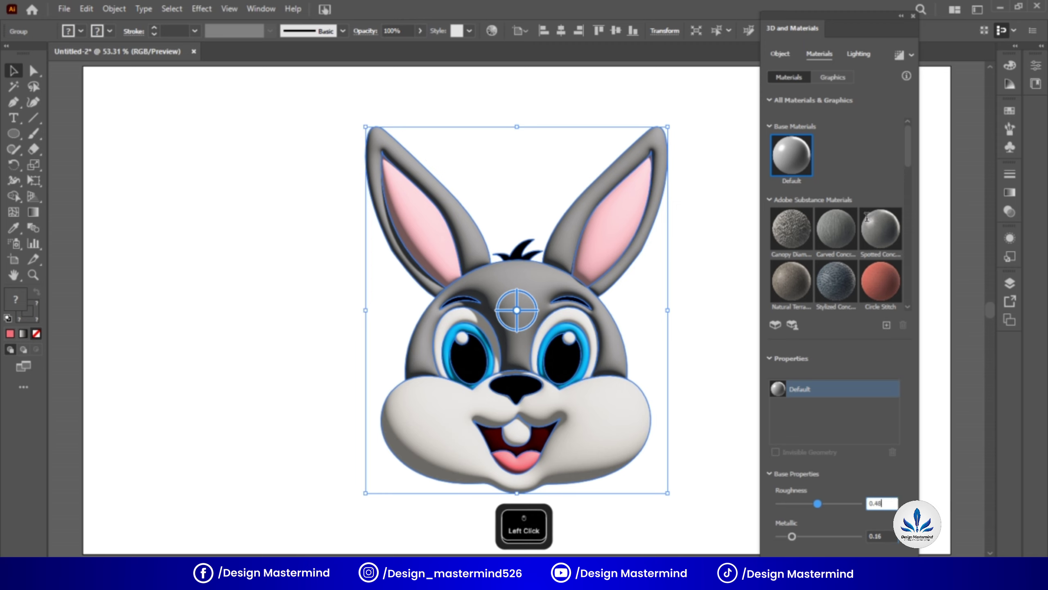
Set the intensity of Light 1 to 90% and its rotation to 120°
left_click(862, 55)
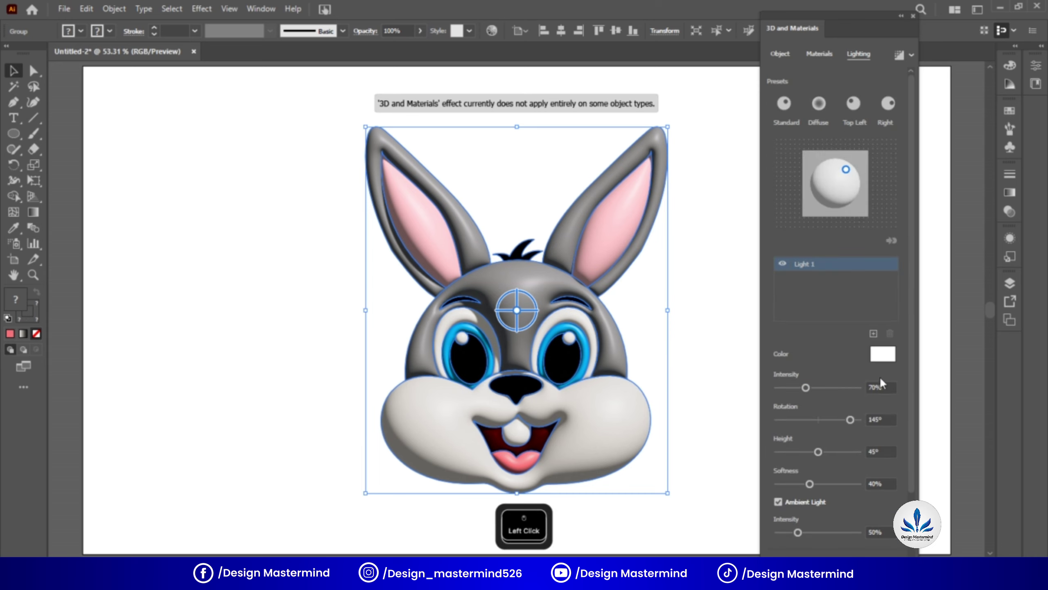
left_click_drag(884, 386, 839, 405)
type("9")
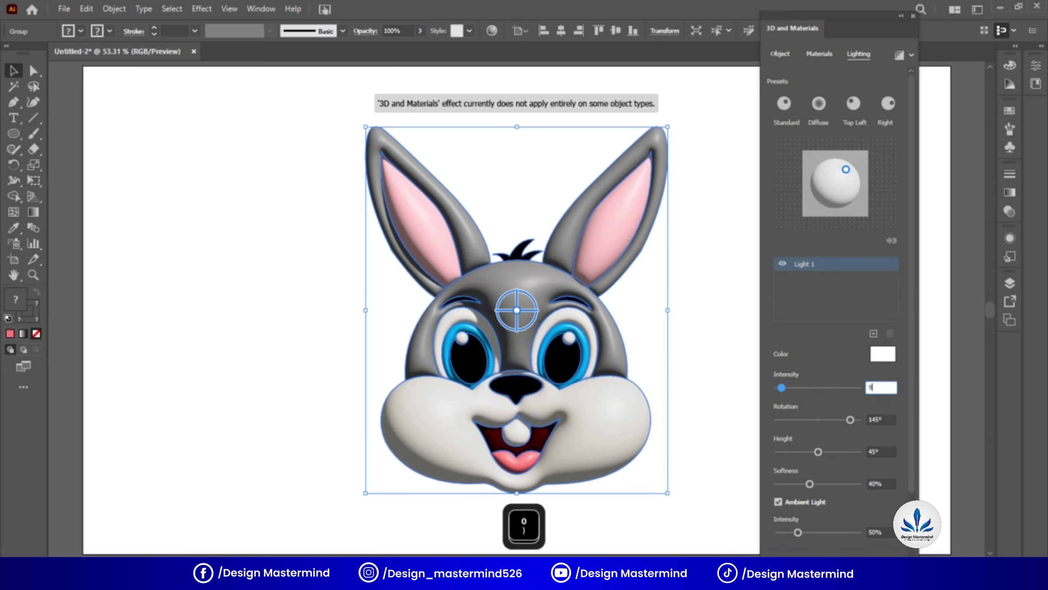
type("0")
left_click(889, 420)
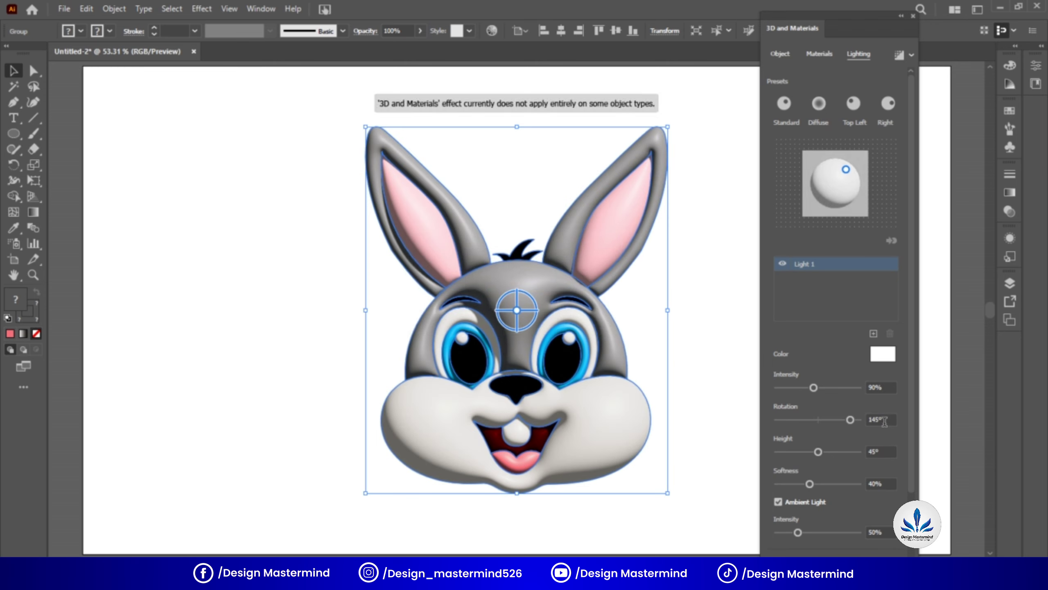
left_click_drag(883, 419, 851, 453)
type("120")
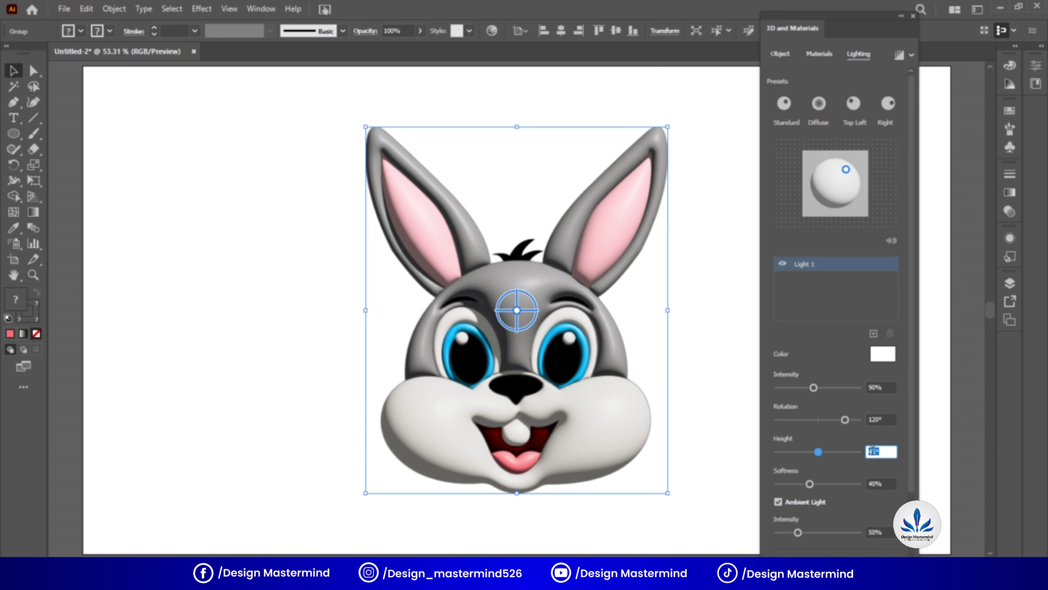
Set the height of Light 1 to 40° and its softness to 90%
type("4")
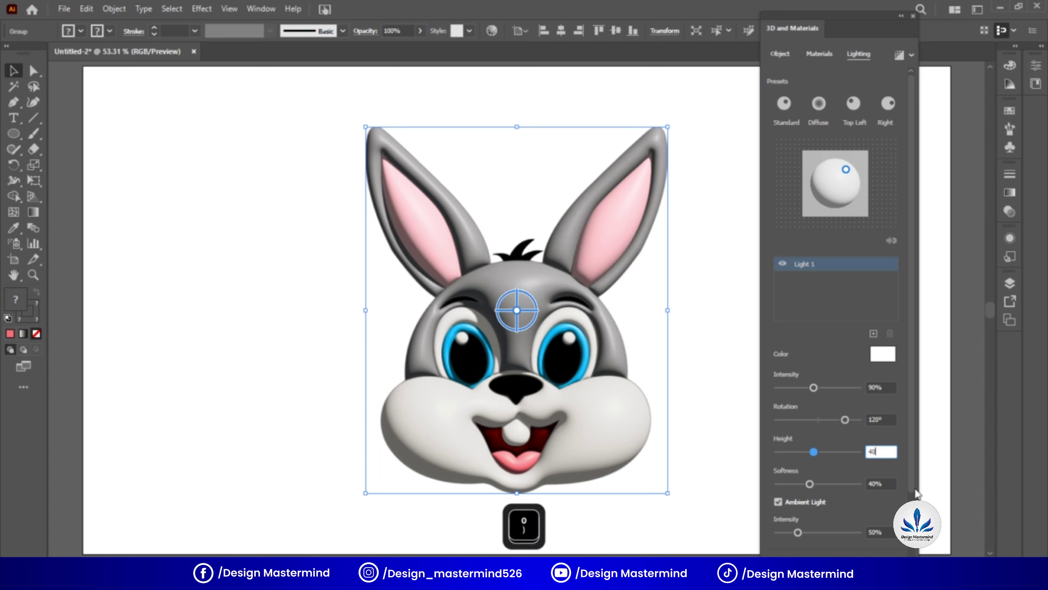
type("0")
left_click(891, 481)
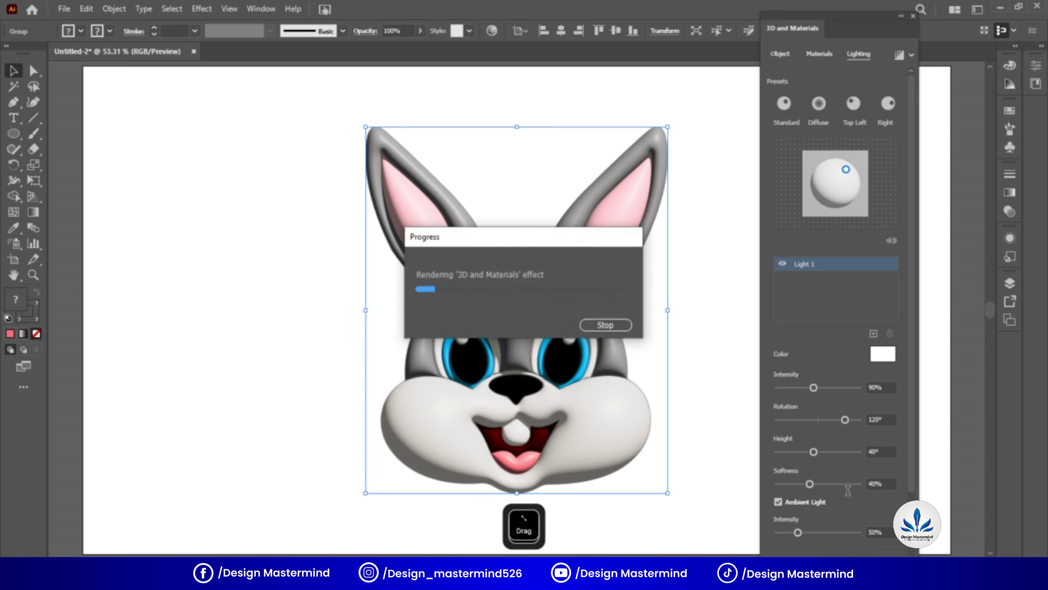
type("9")
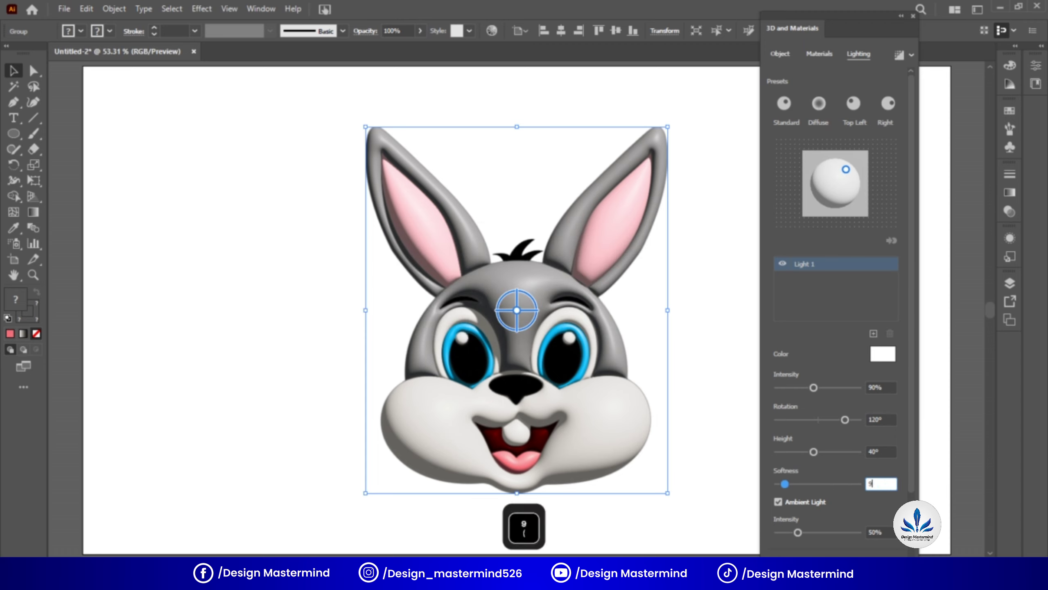
type("0")
Set the ambient light intensity to 60%
left_click(886, 531)
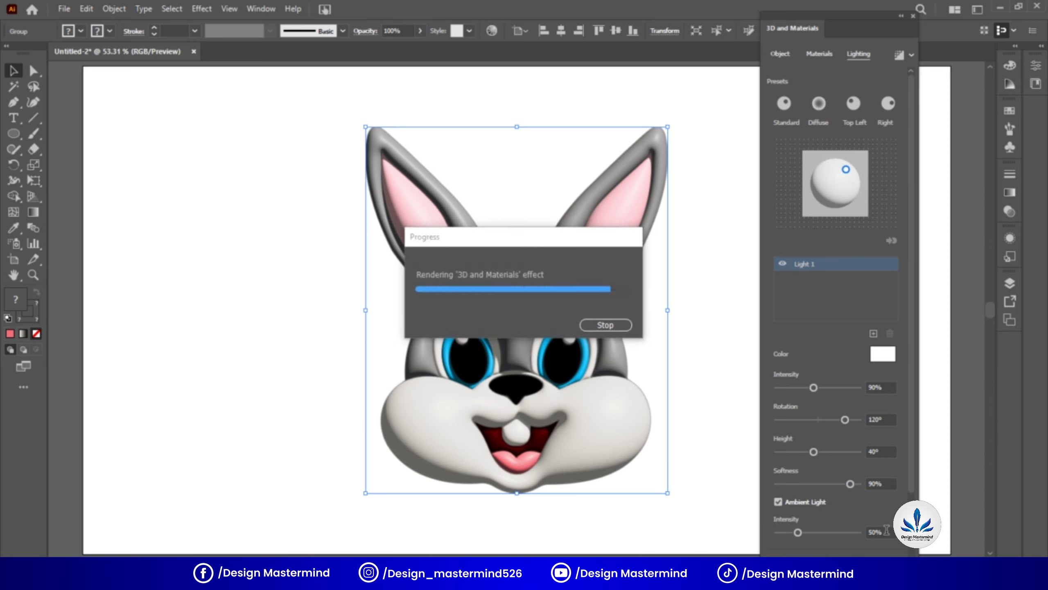
type("60")
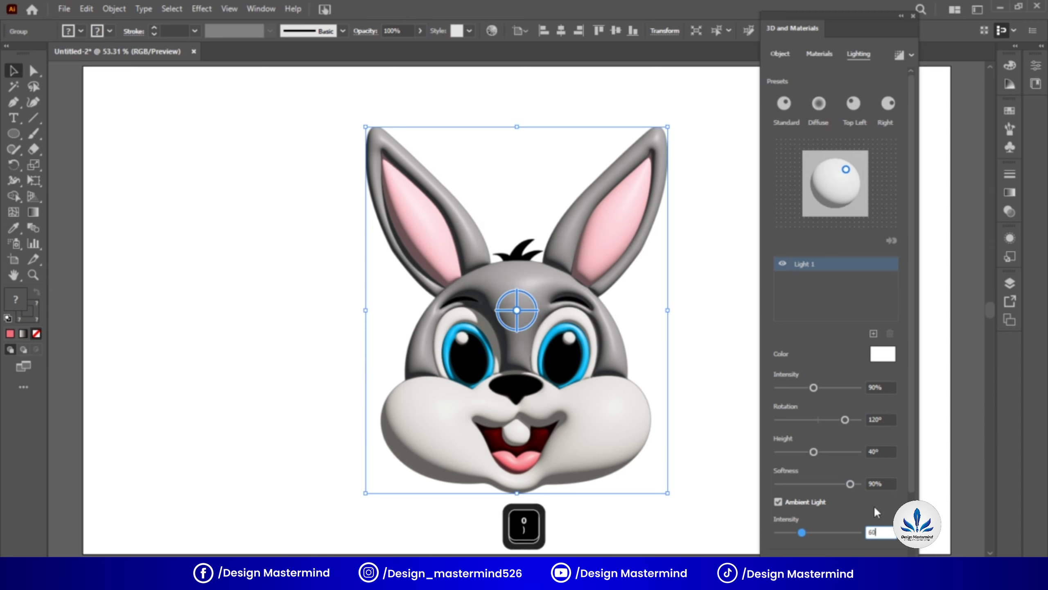
left_click(914, 475)
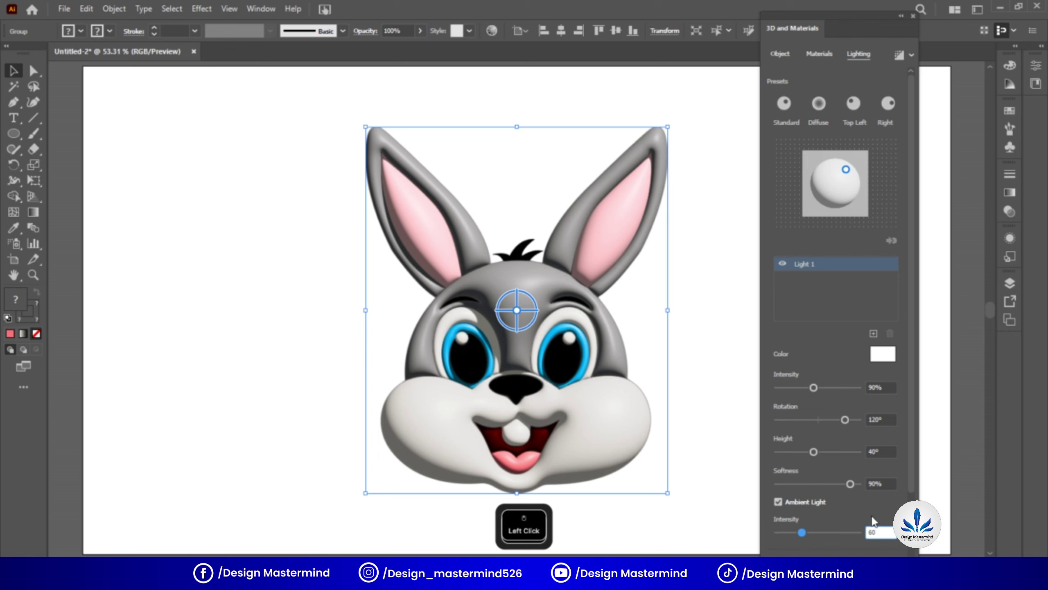
Turn on shadows for the rabbit group and set the shadow bounds to 120%
scroll(907, 469, "down", 3)
left_click(899, 466)
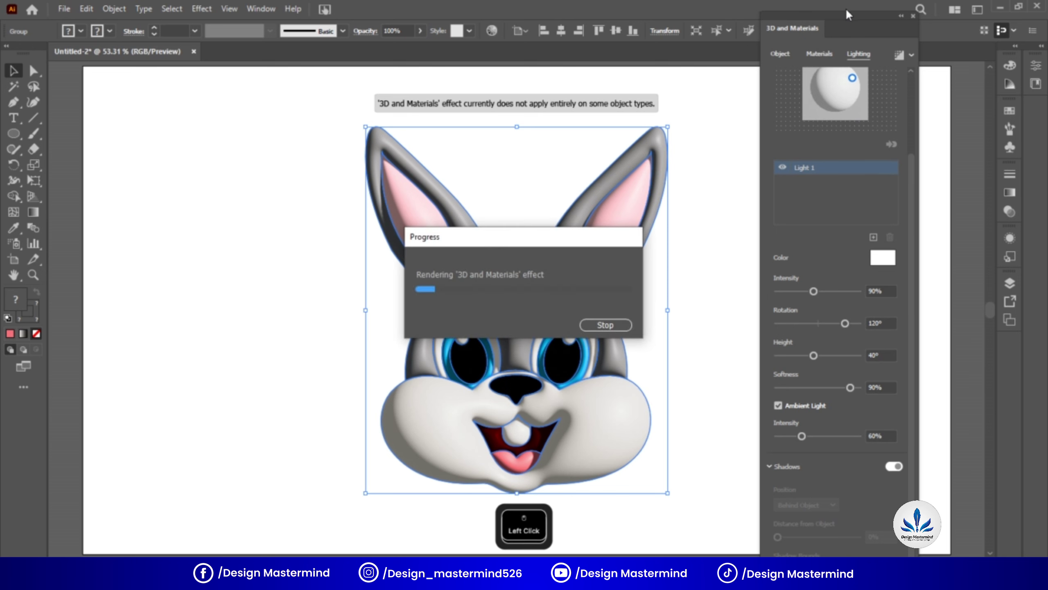
left_click_drag(844, 24, 837, 13)
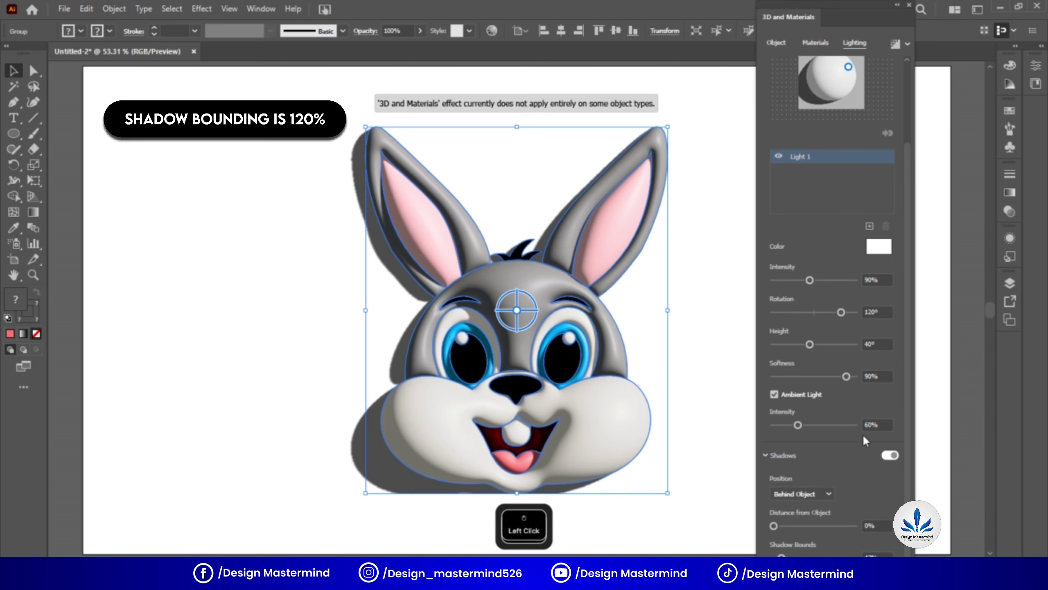
left_click_drag(888, 556, 860, 556)
type("1")
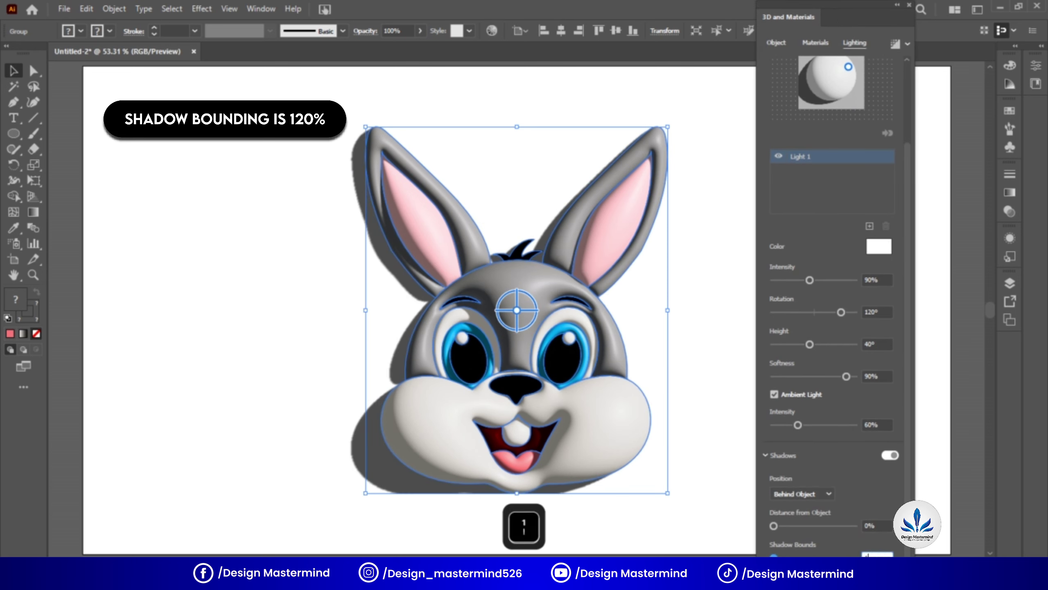
type("20")
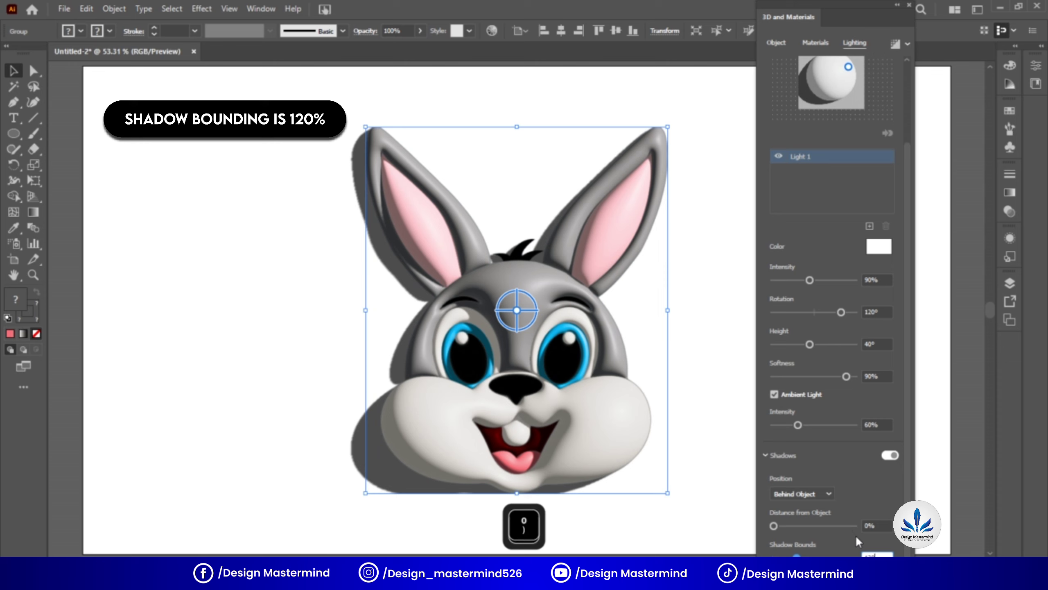
left_click(855, 536)
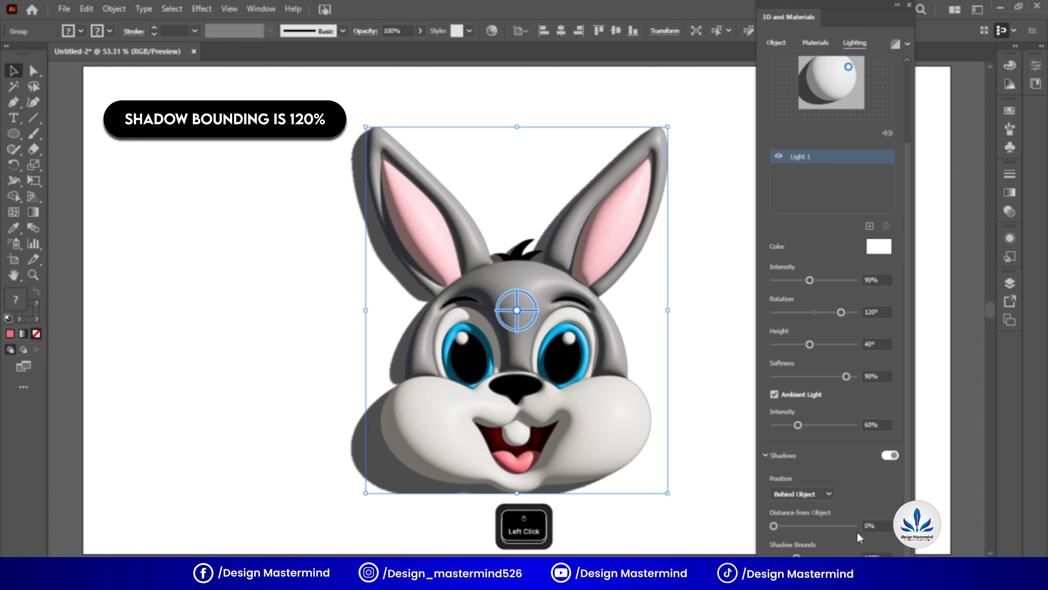
left_click(908, 43)
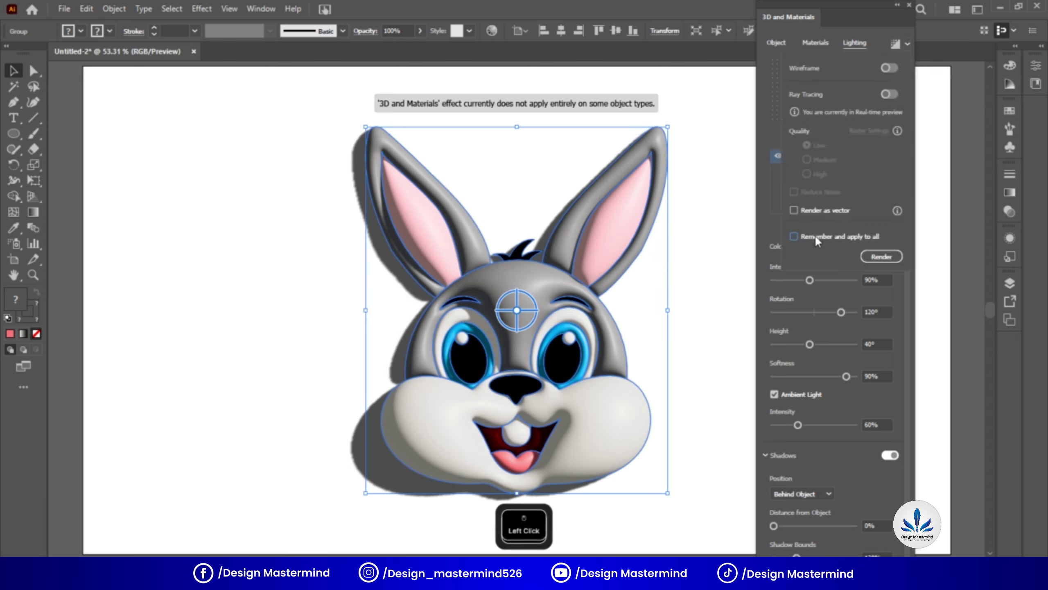
left_click(907, 43)
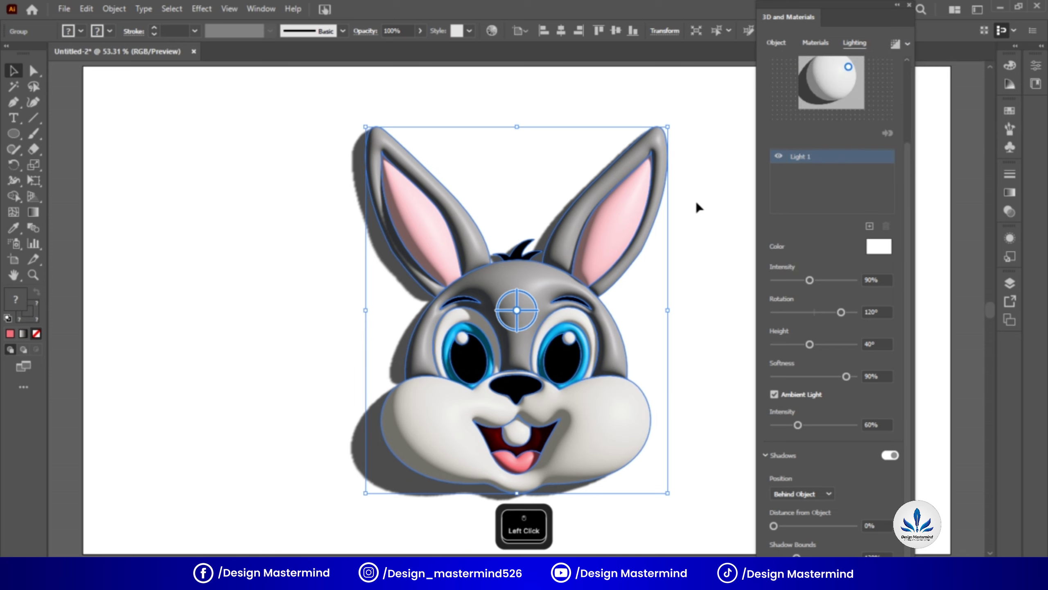